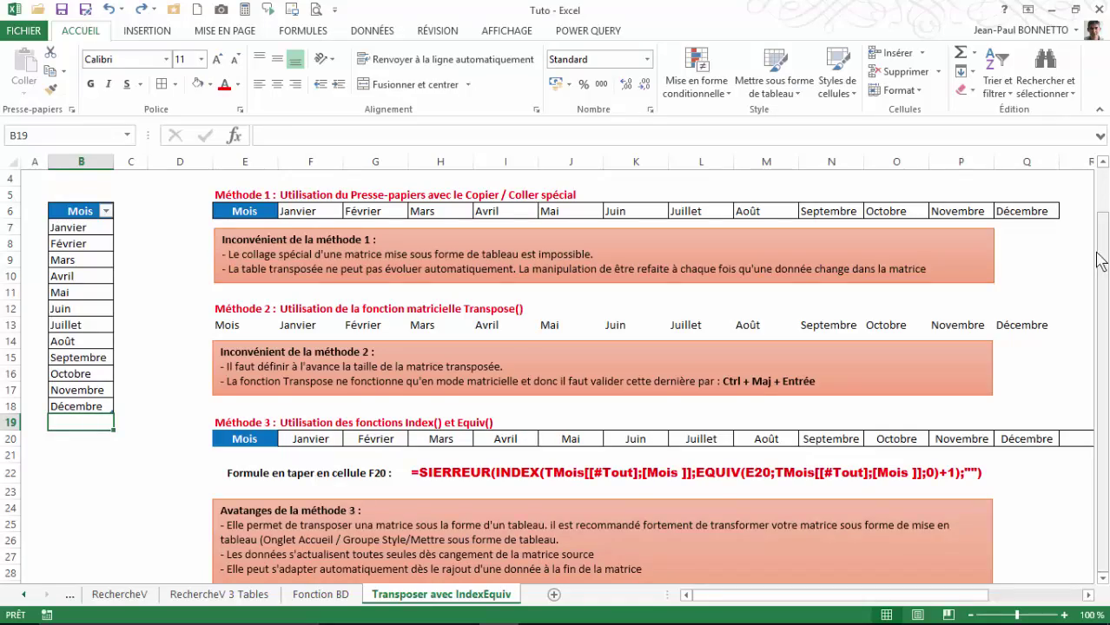
Step: Clear all contents and formatting from the Méthode 1 month row E6:Q6
left_click_drag(1105, 187, 1102, 173)
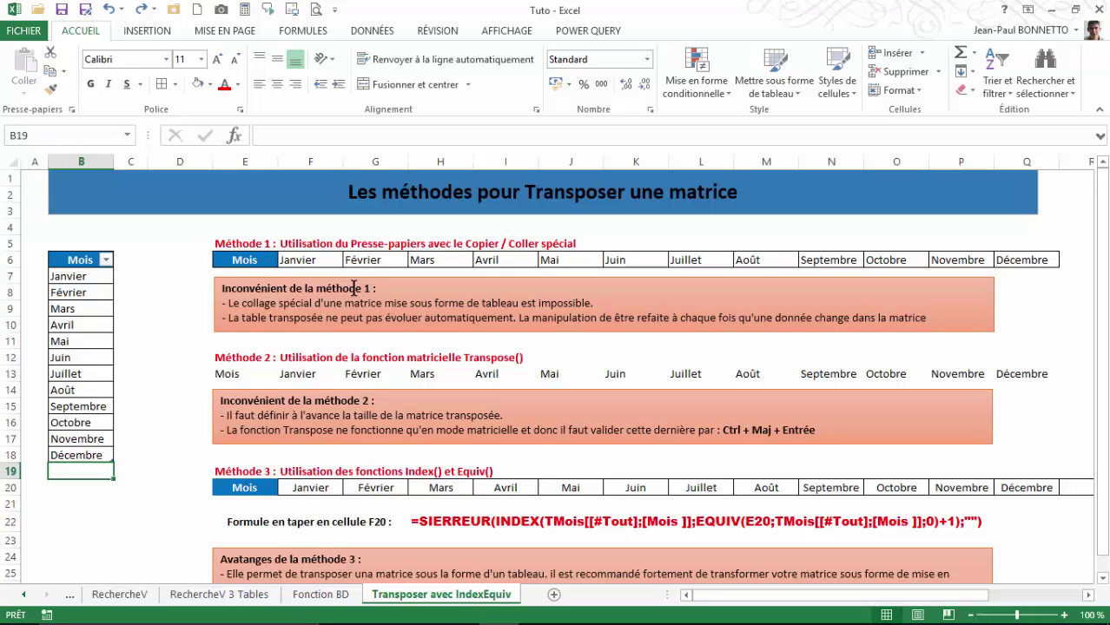
left_click(80, 323)
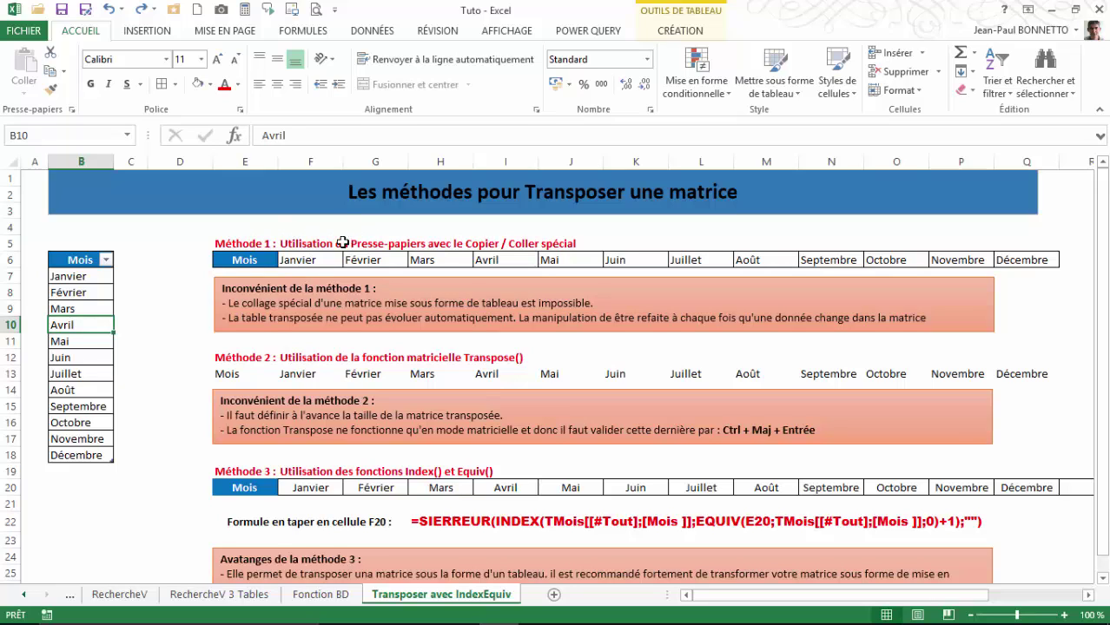
left_click(312, 259)
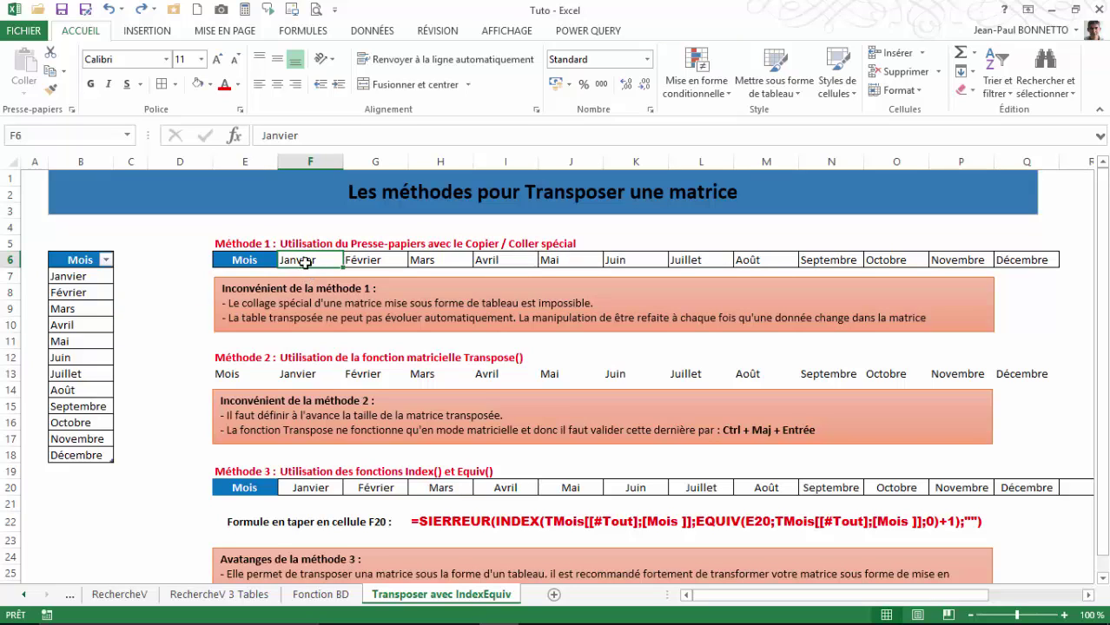
left_click_drag(87, 260, 87, 471)
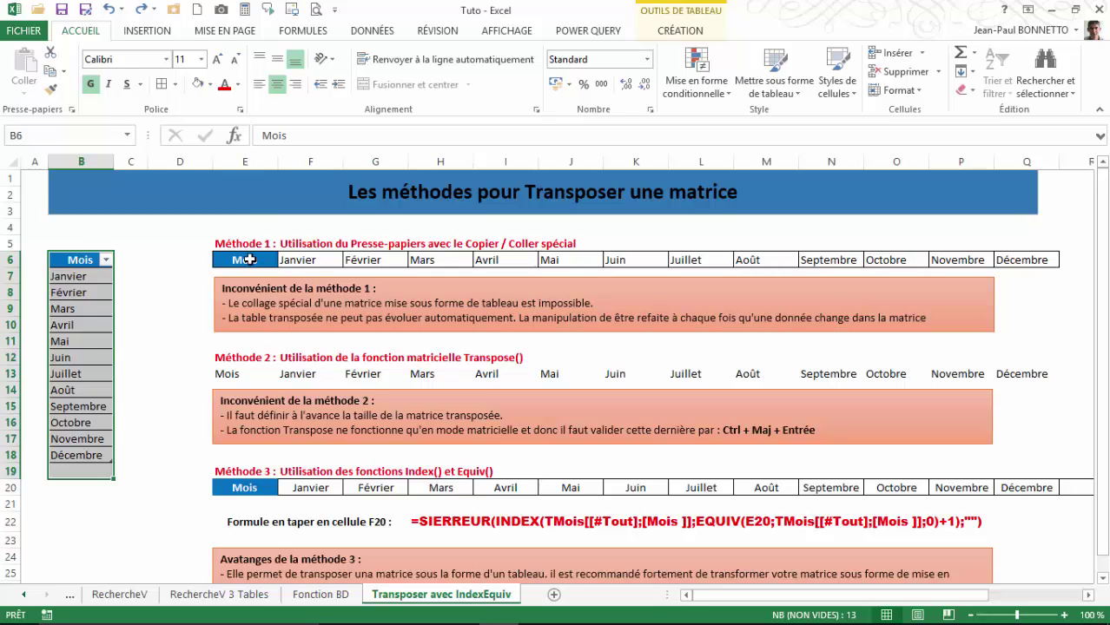
left_click_drag(246, 260, 1011, 259)
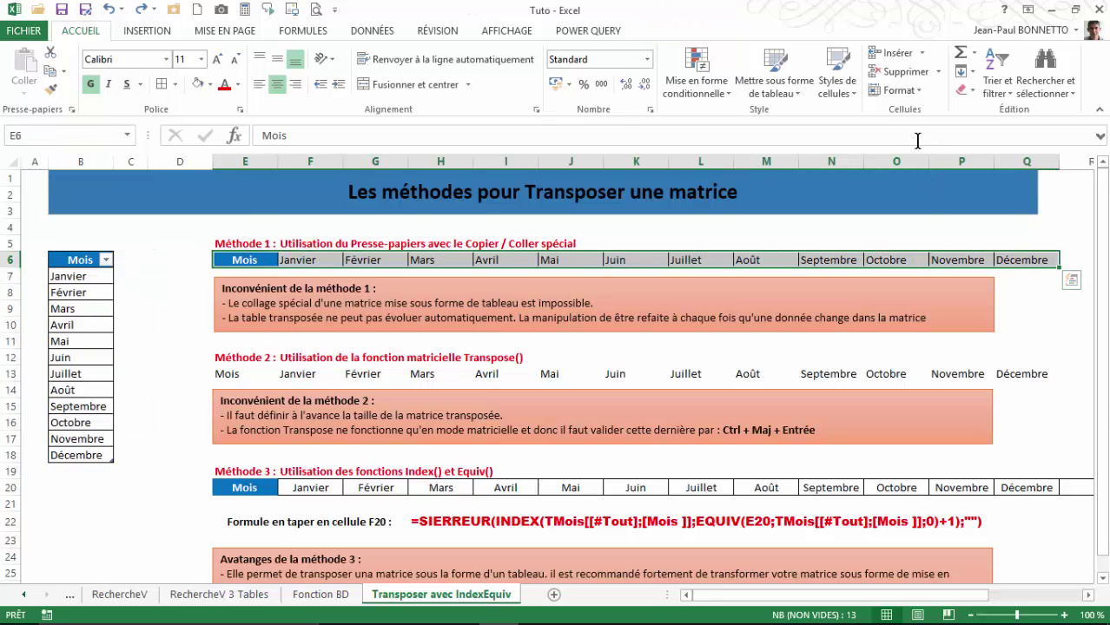
left_click(970, 93)
left_click(990, 110)
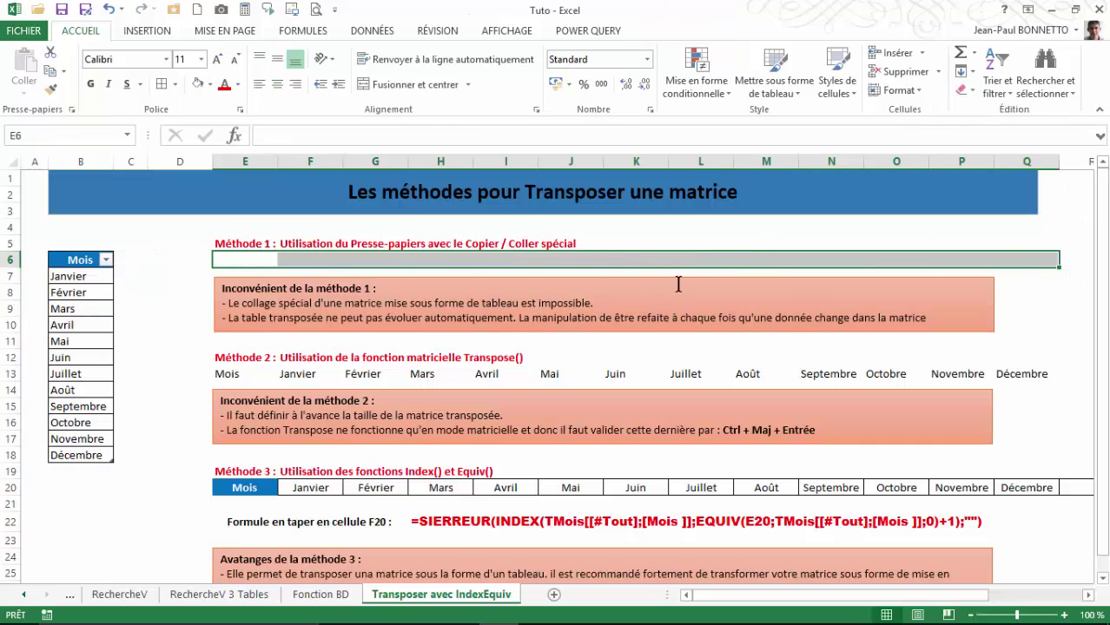
Step: Select the Mois month list from the header down to Décembre
left_click(641, 257)
left_click(247, 260)
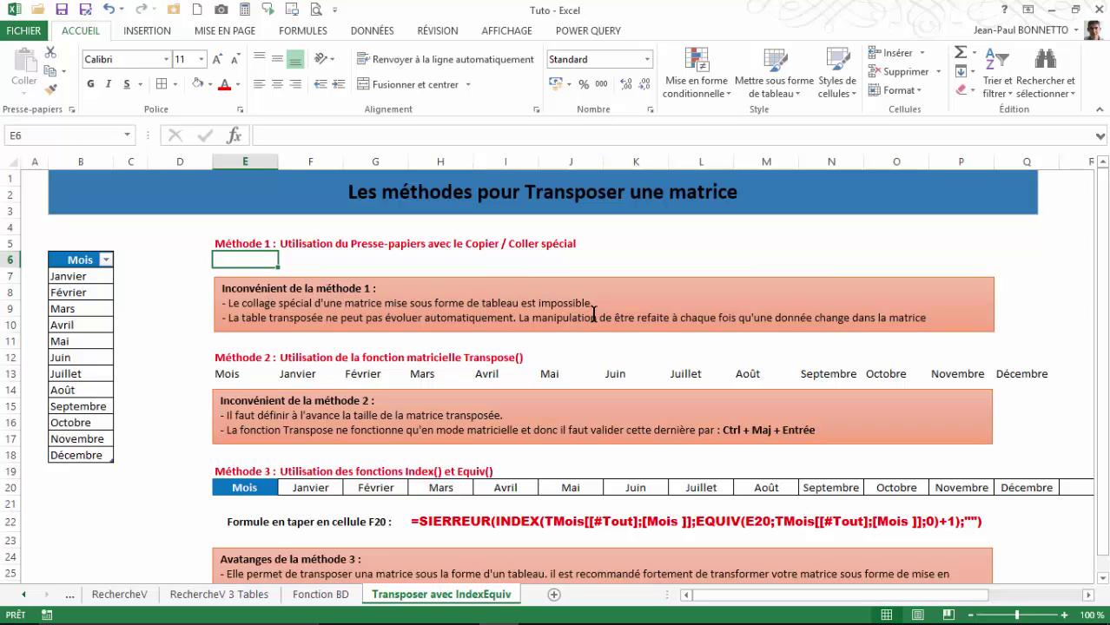
left_click(102, 302)
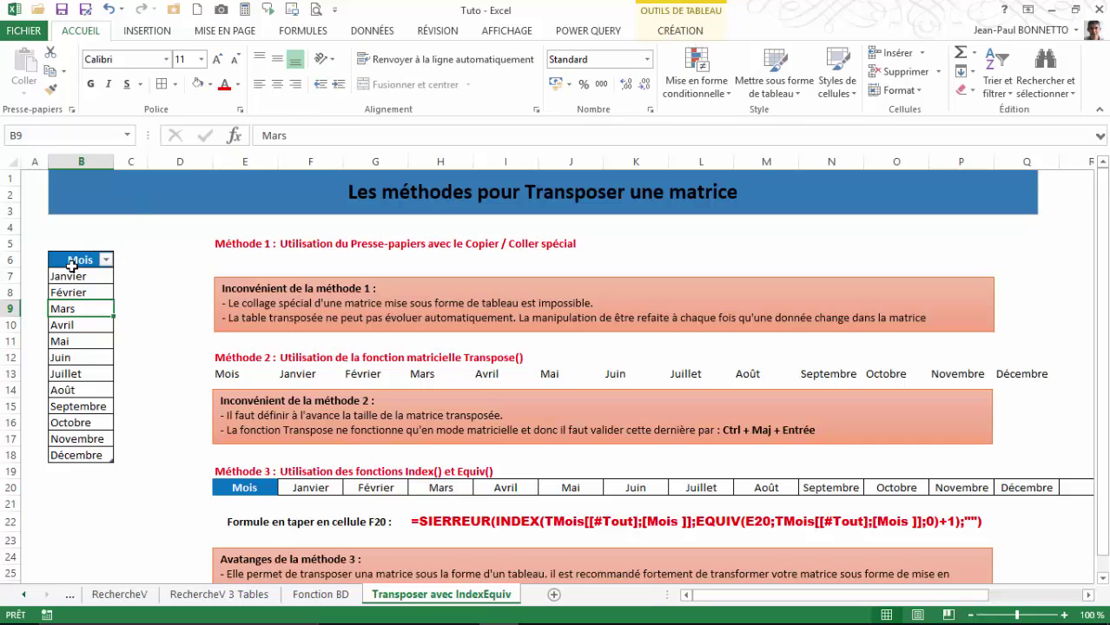
left_click_drag(72, 265, 79, 455)
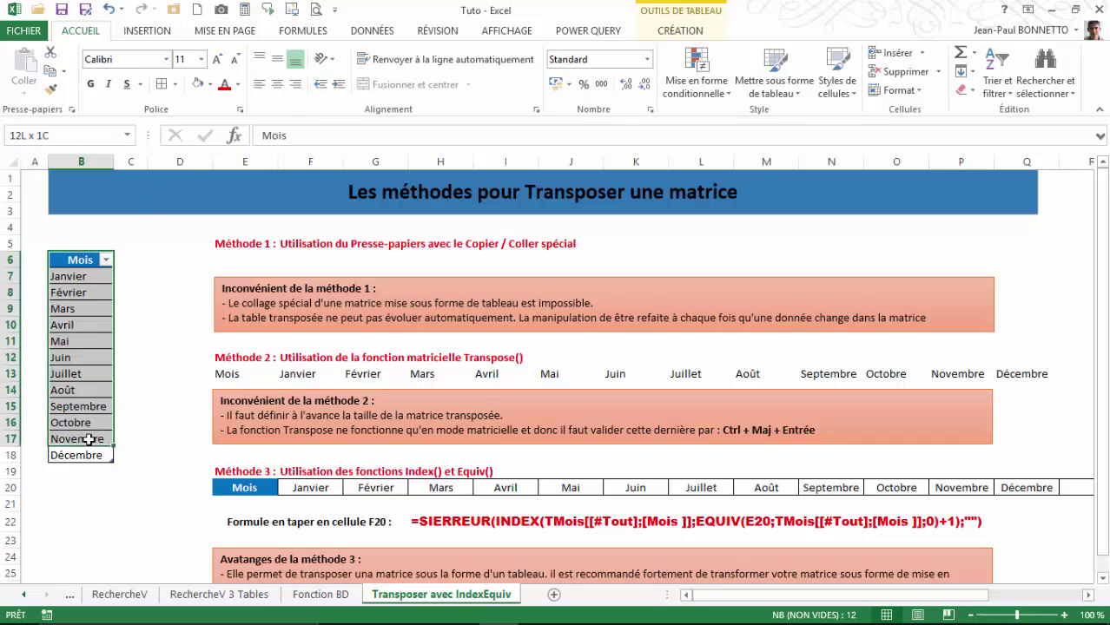
Step: Copy the month list B6:B18 and preview Collage spécial at E6 without pasting
left_click(50, 75)
left_click(239, 254)
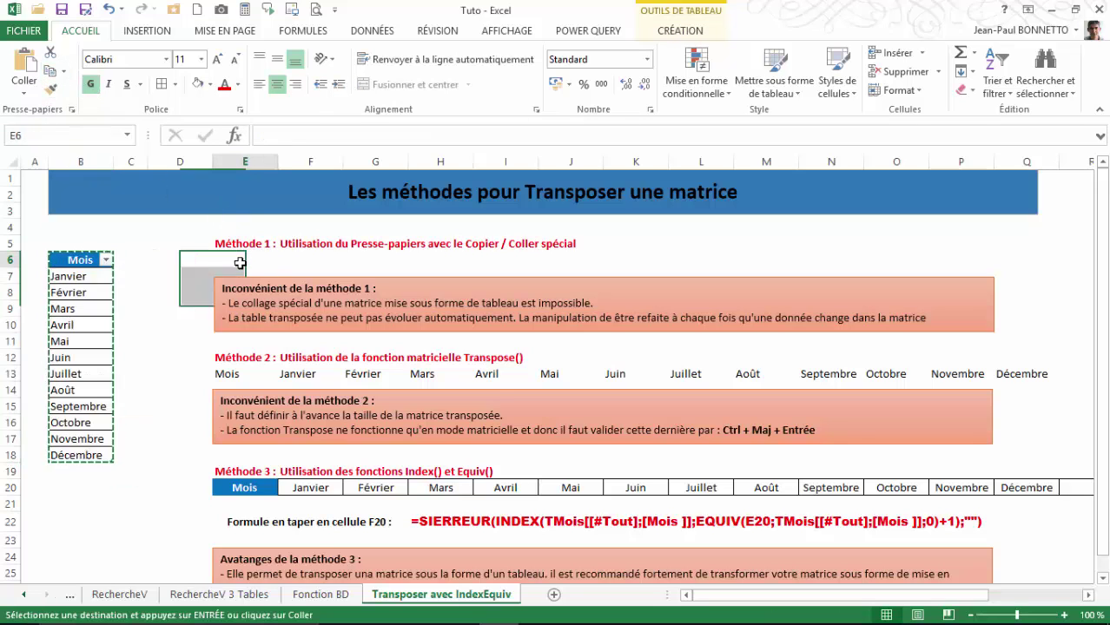
left_click(24, 96)
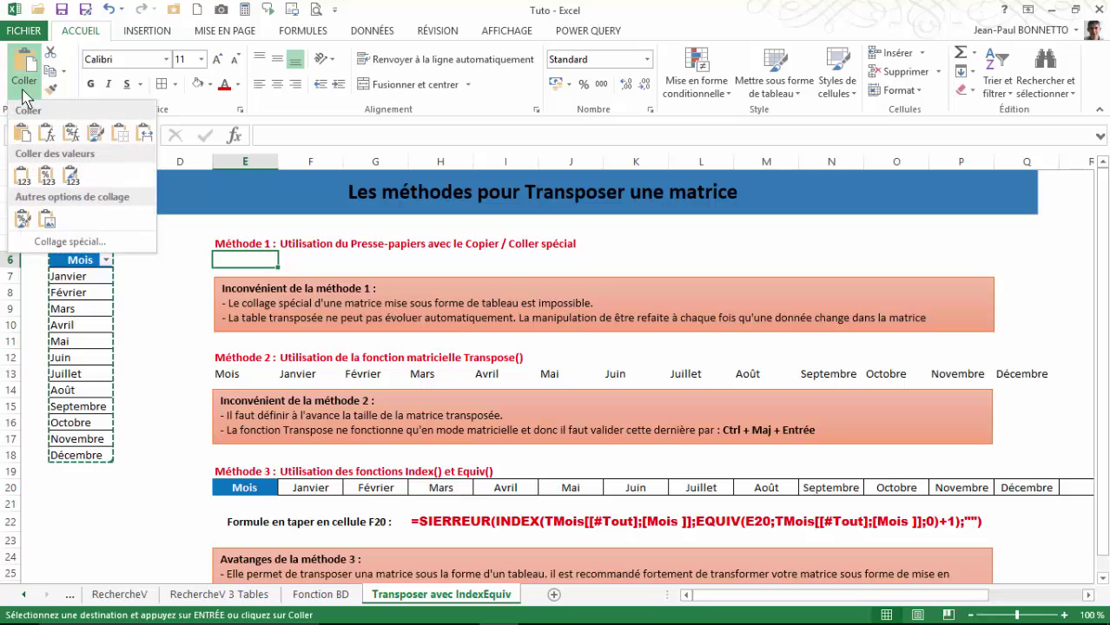
left_click(78, 243)
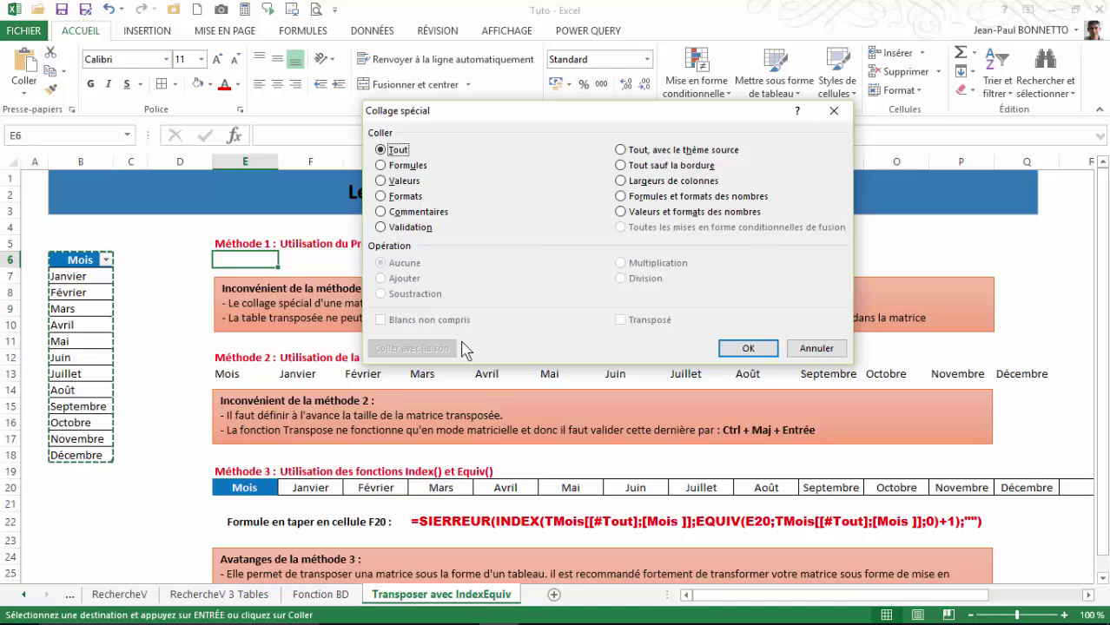
left_click(816, 348)
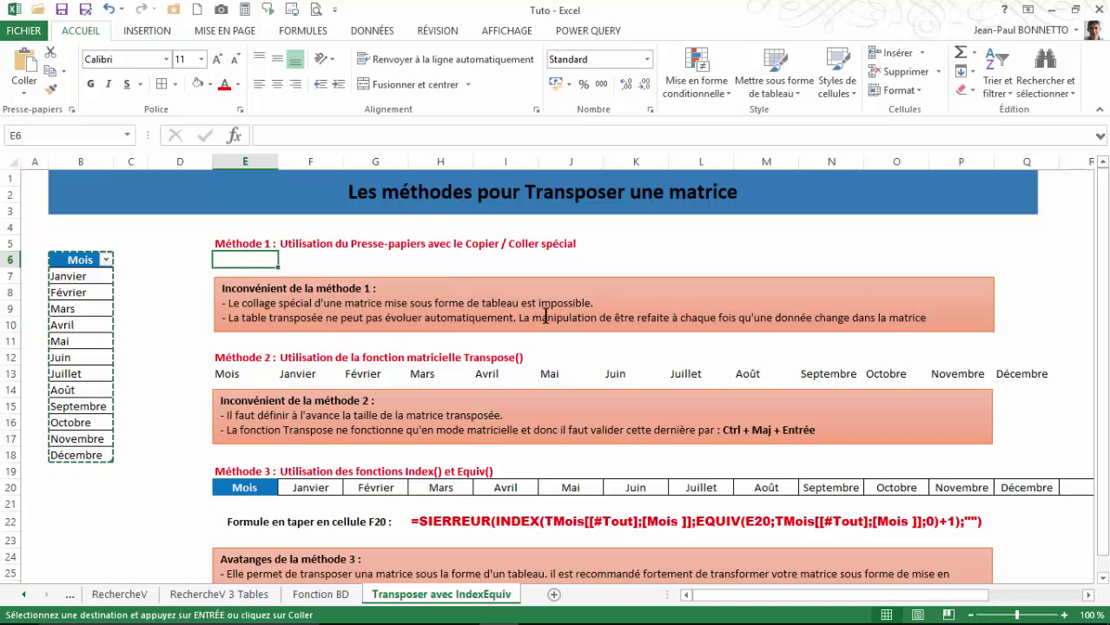
left_click(618, 305)
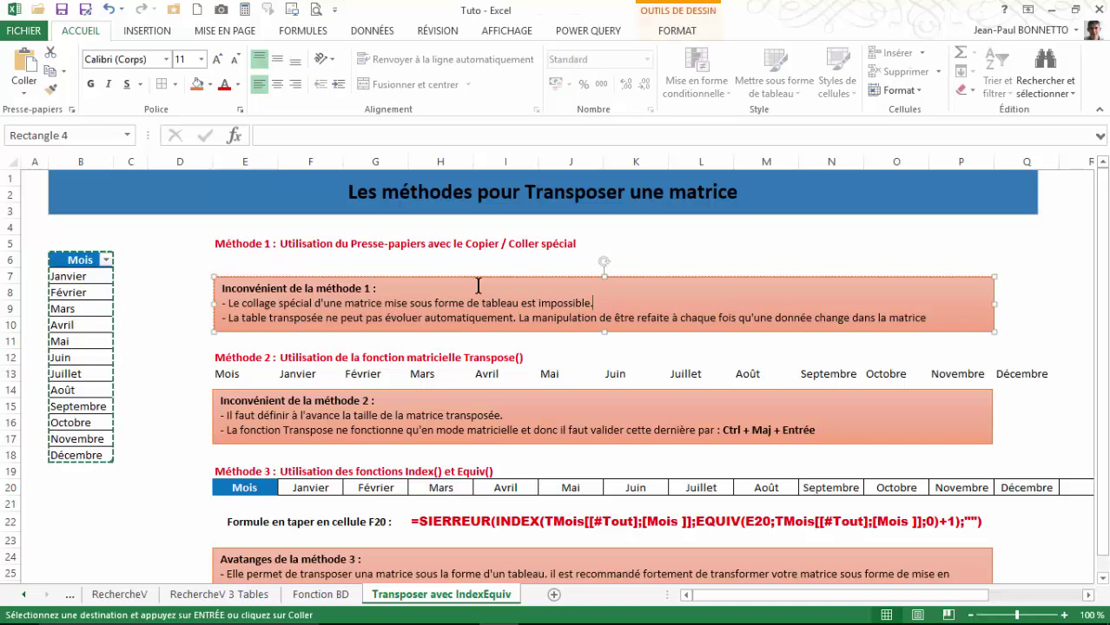
left_click(244, 260)
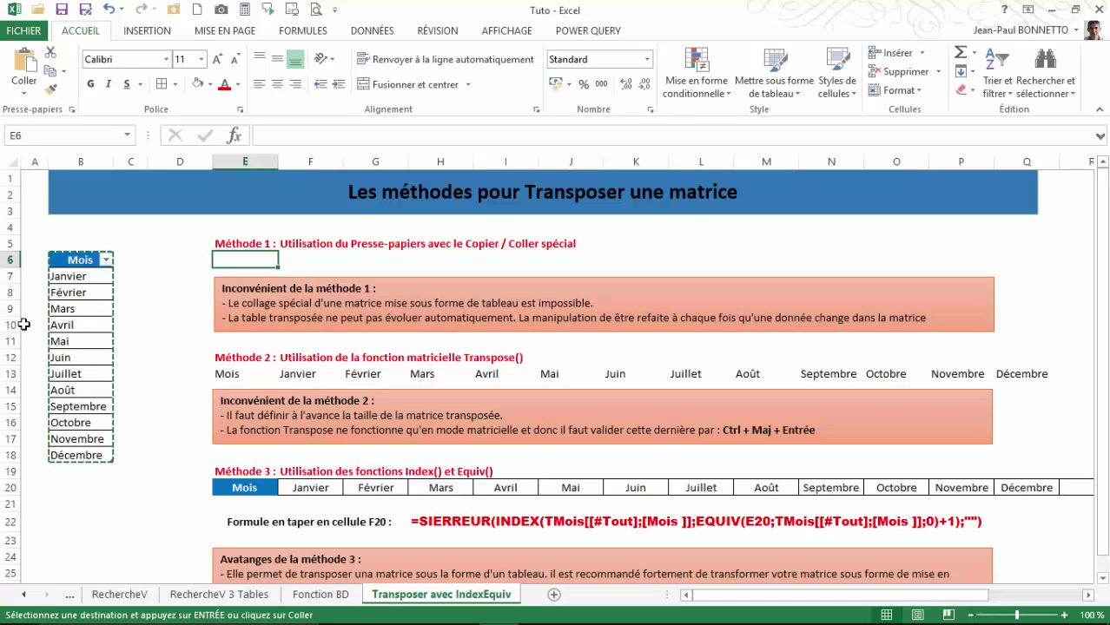
Step: Convert the Mois table to a normal range with Convertir en plage, confirming Oui
left_click(81, 327)
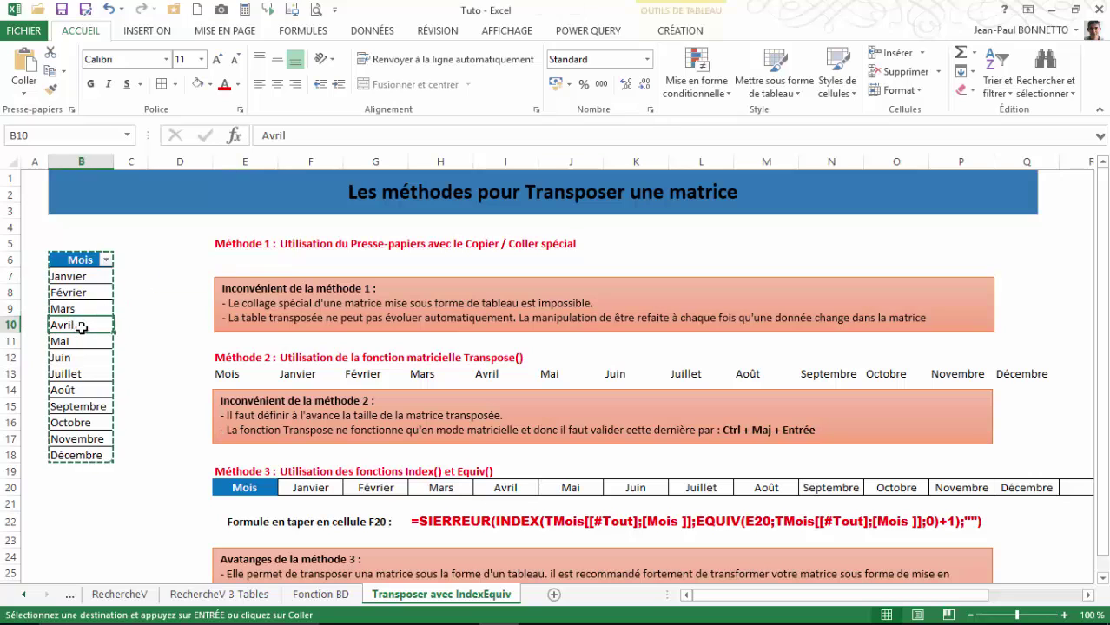
left_click(693, 33)
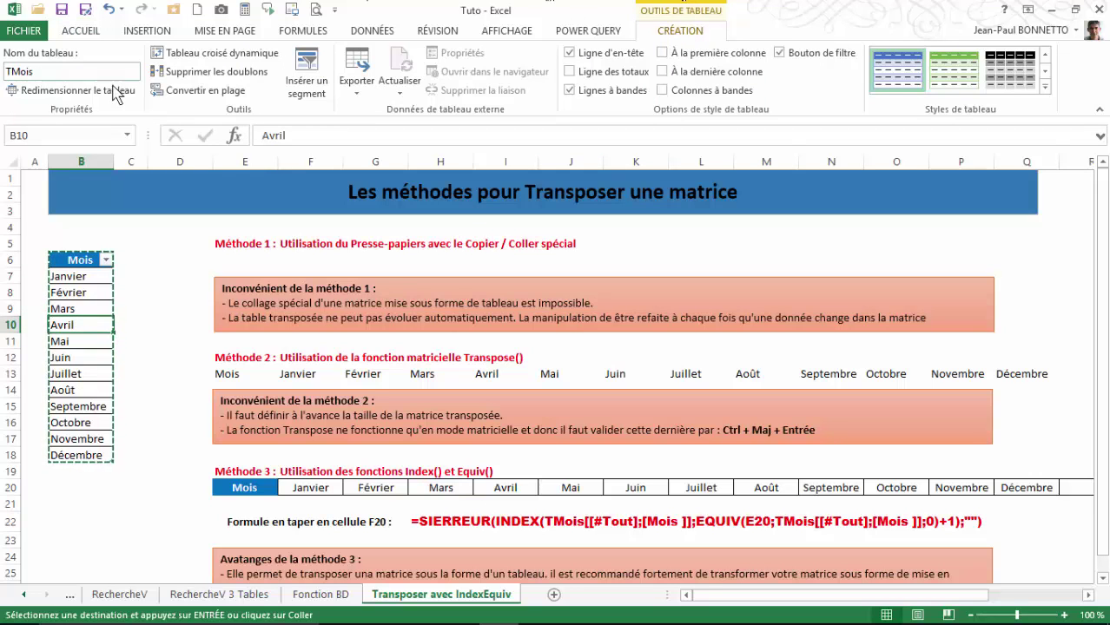
left_click(198, 93)
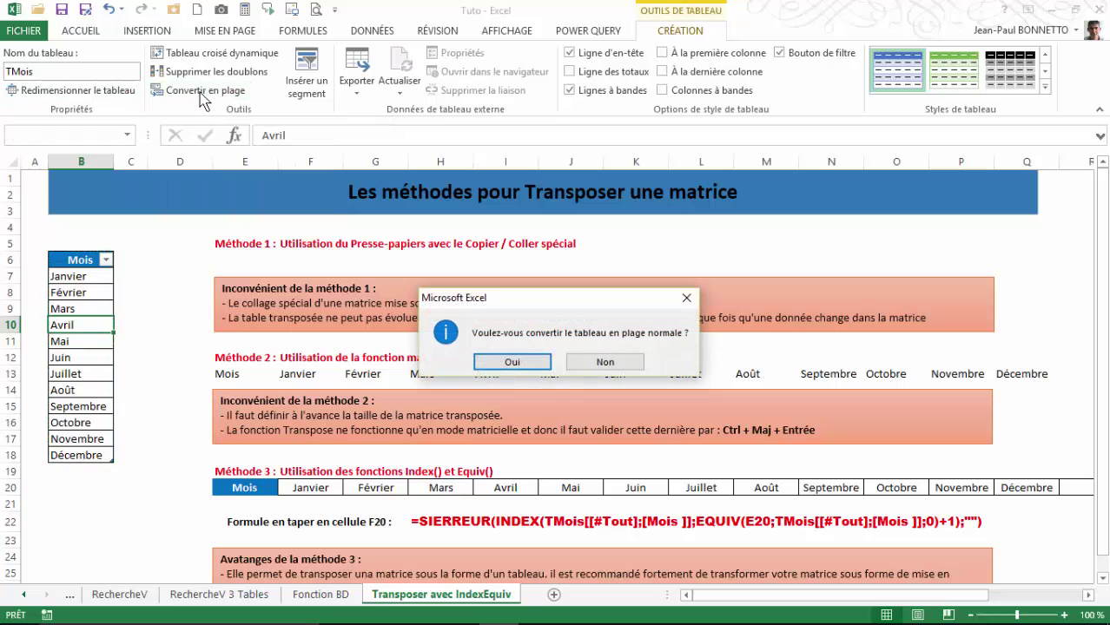
left_click(533, 362)
left_click(91, 308)
left_click(86, 278)
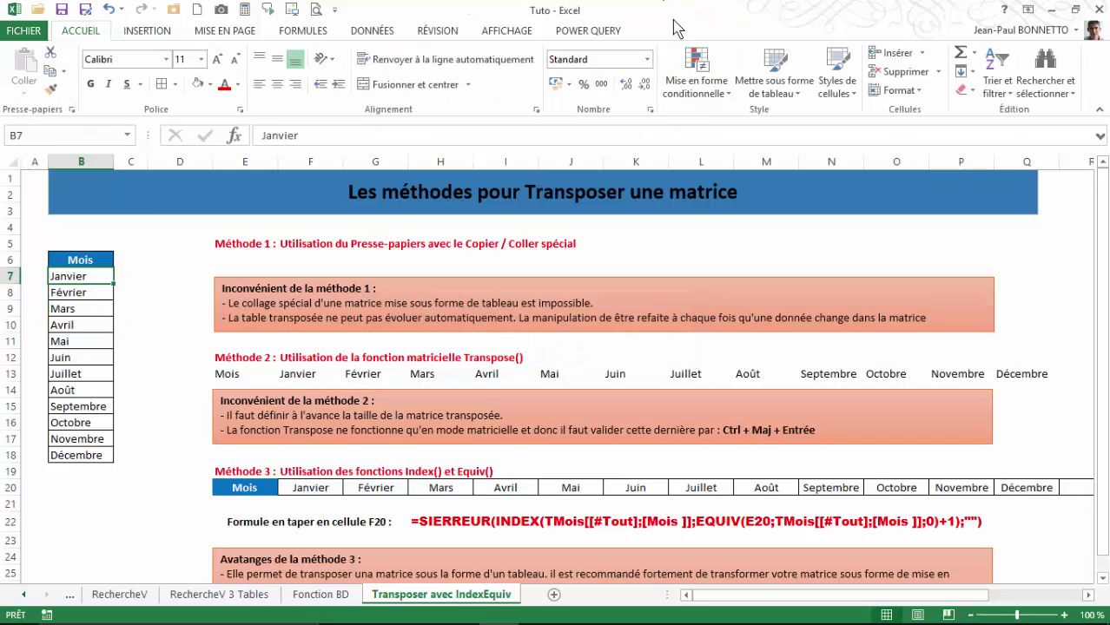
Step: Copy B6:B18 and paste it into E6 with Collage spécial set to Transposé
left_click_drag(79, 270, 83, 438)
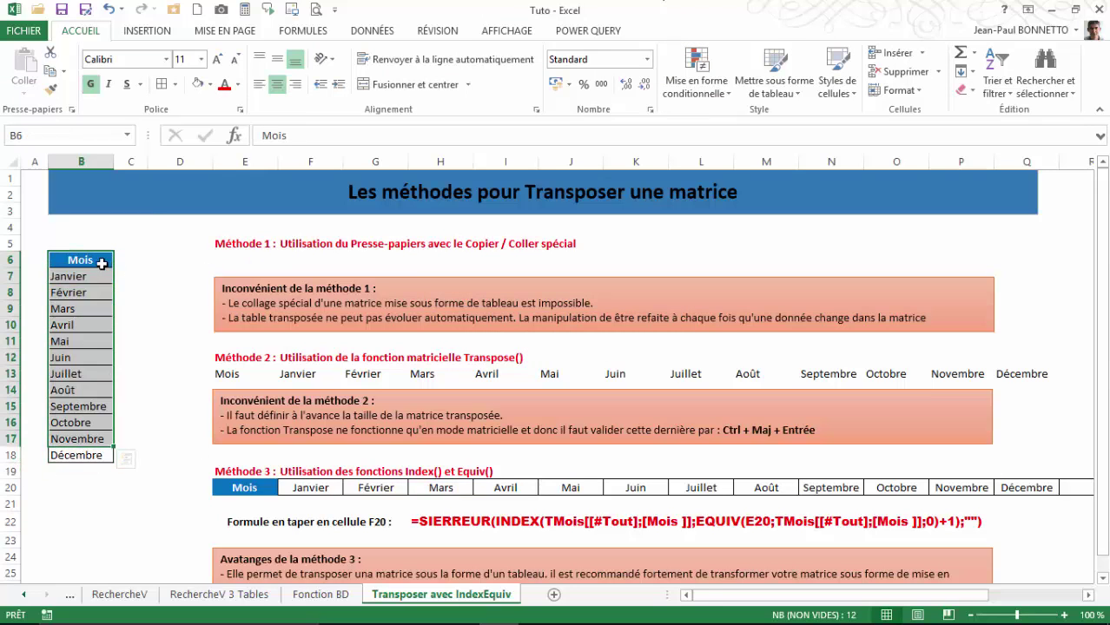
left_click_drag(79, 261, 82, 454)
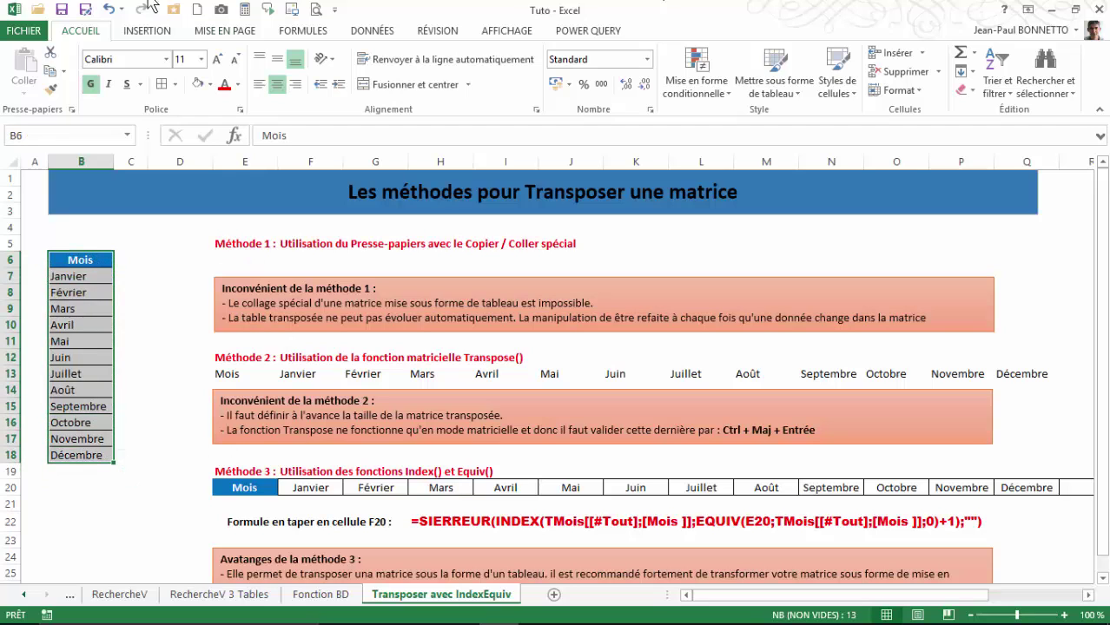
left_click(51, 71)
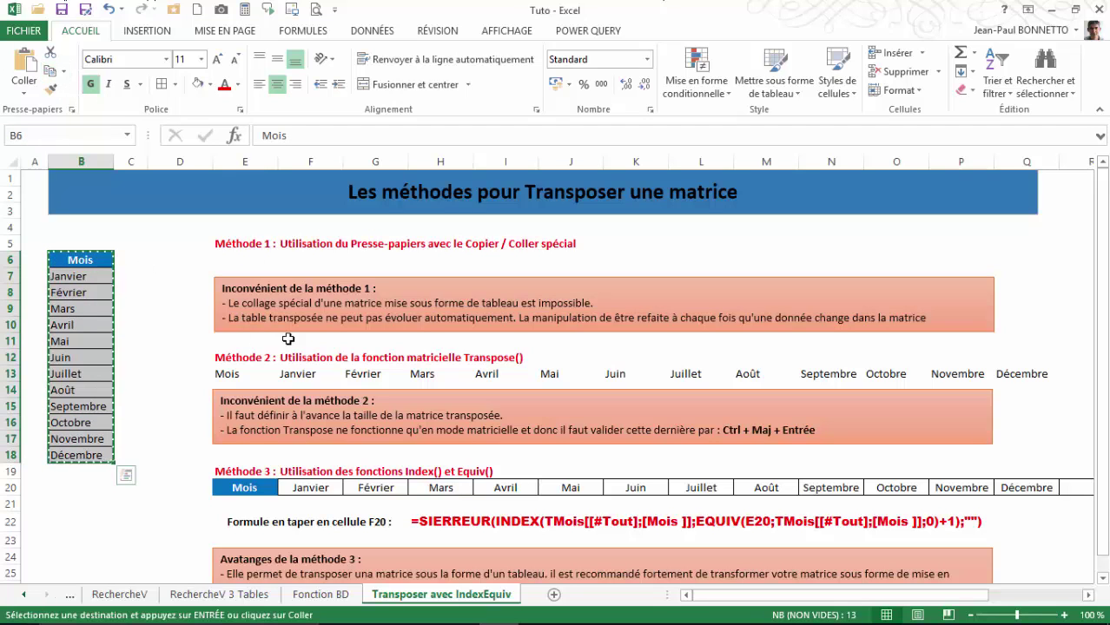
left_click(223, 262)
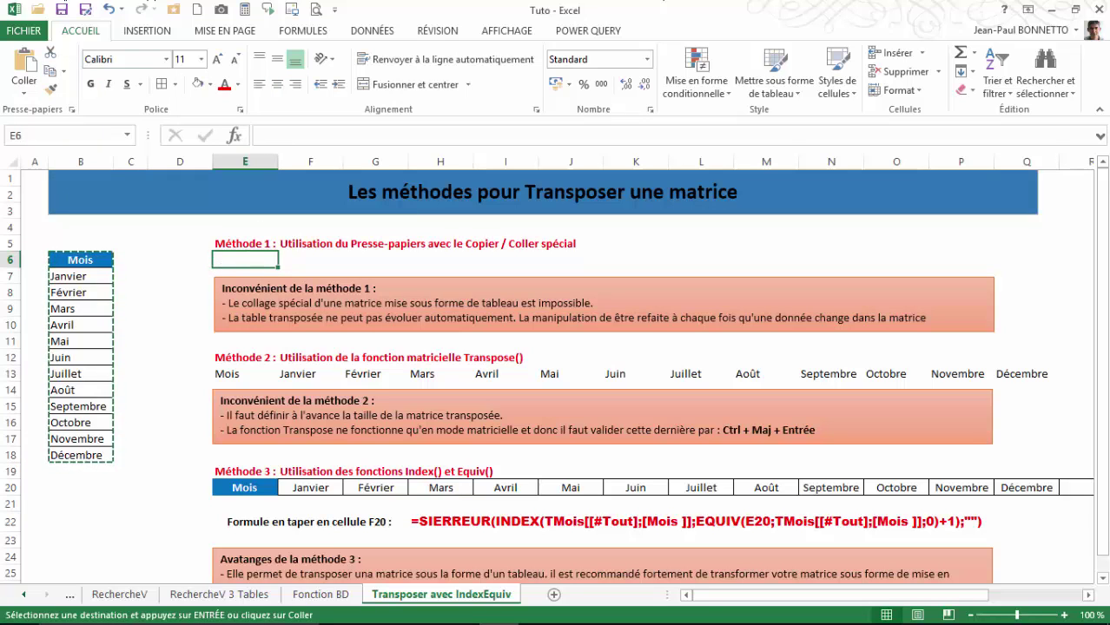
left_click(26, 90)
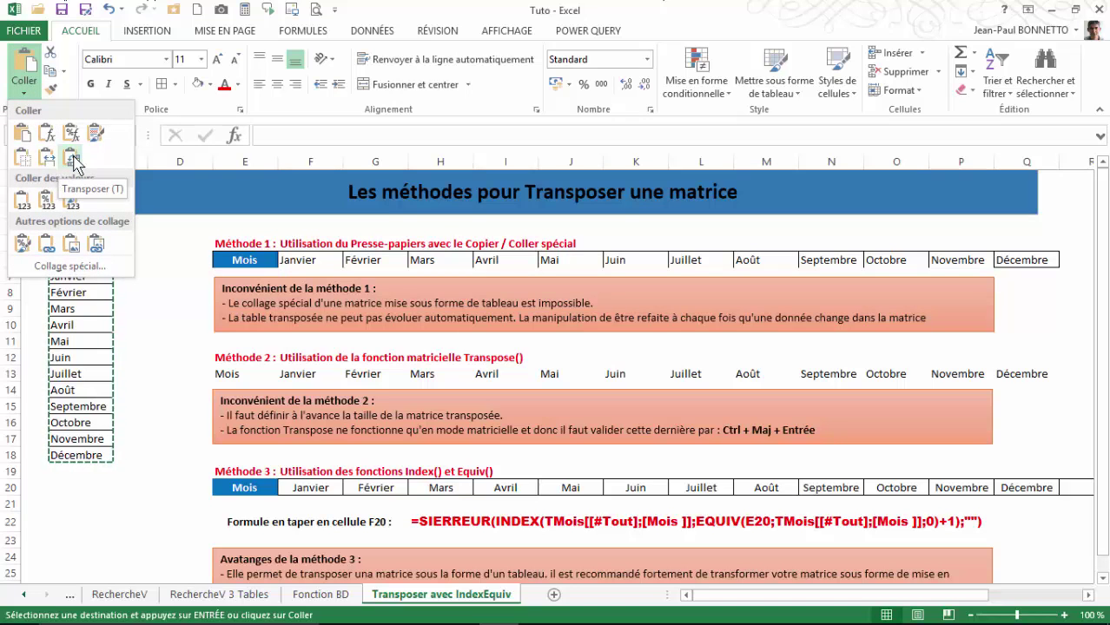
left_click(82, 266)
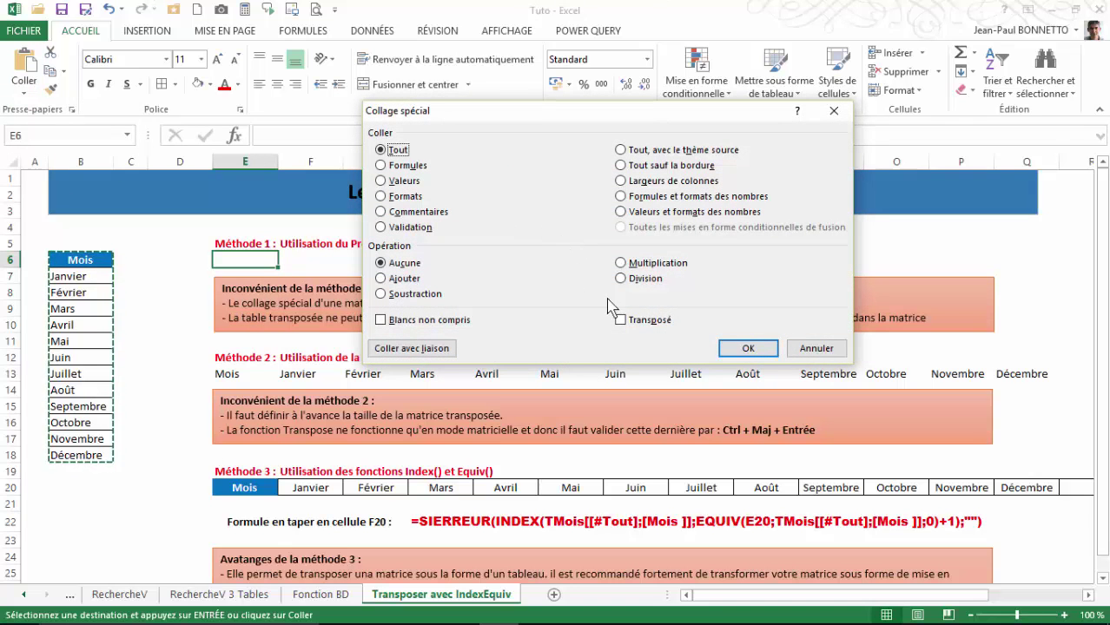
left_click(620, 320)
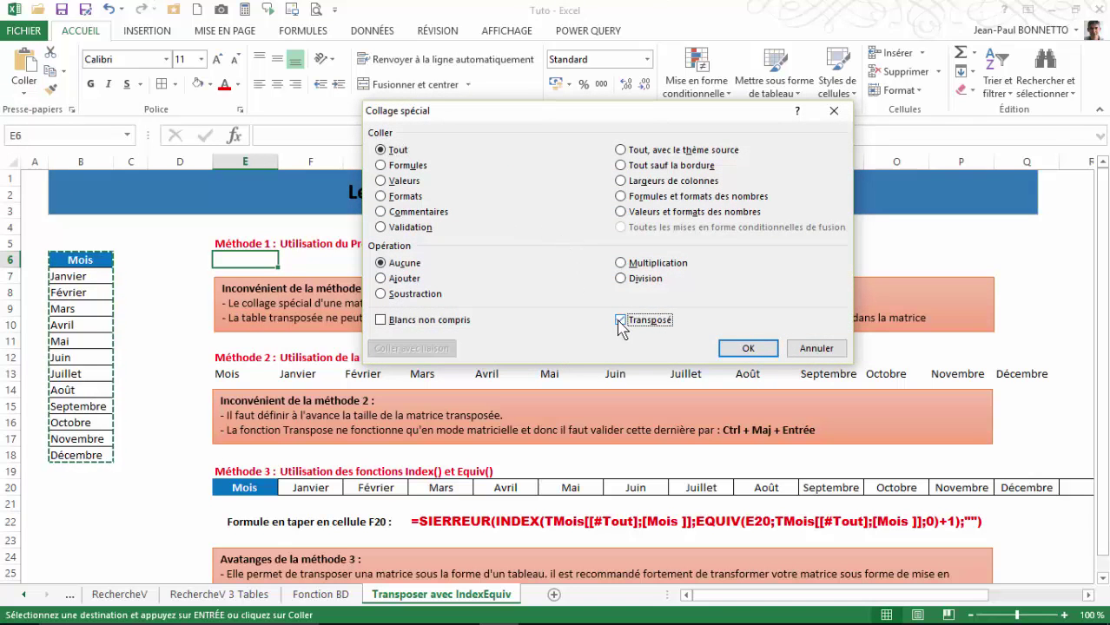
left_click(734, 350)
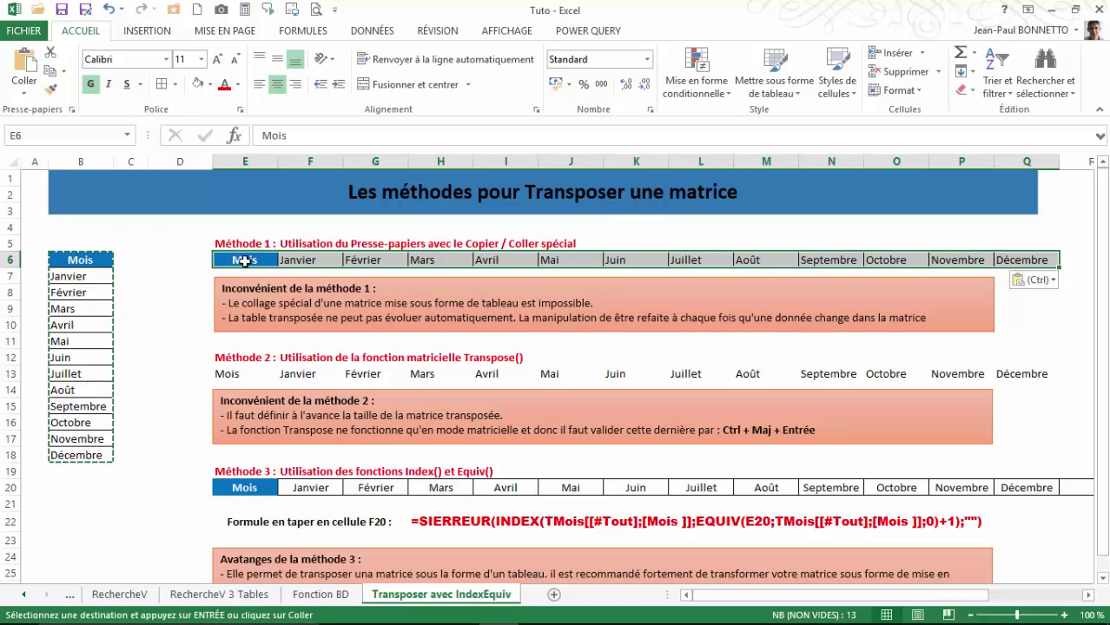
left_click(244, 262)
left_click_drag(239, 260, 1008, 262)
key("Escape")
left_click(362, 261)
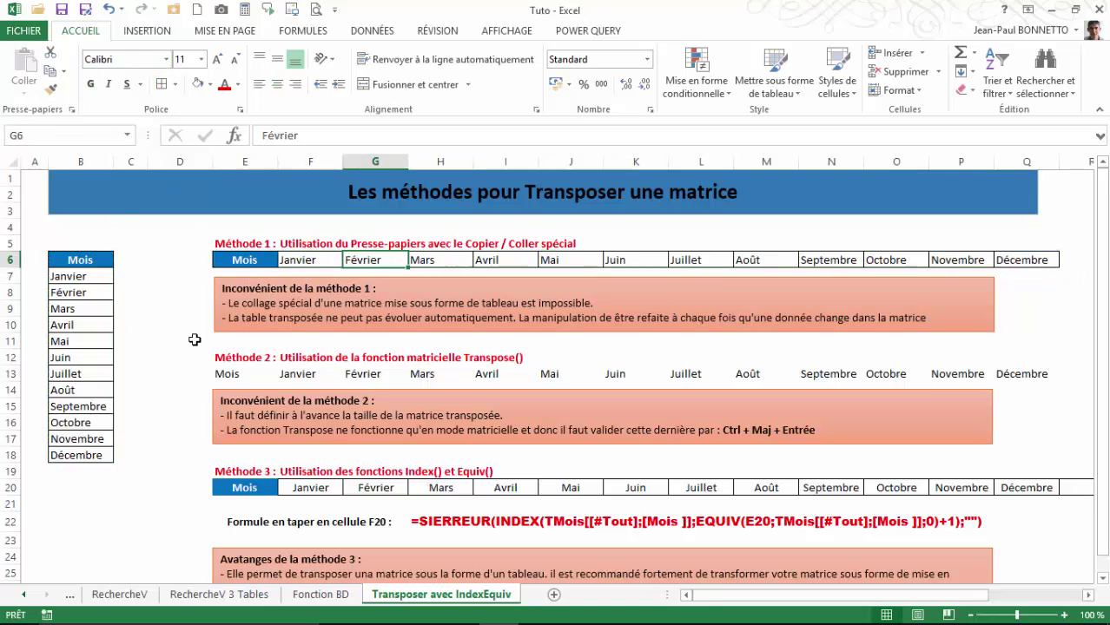
left_click(276, 320)
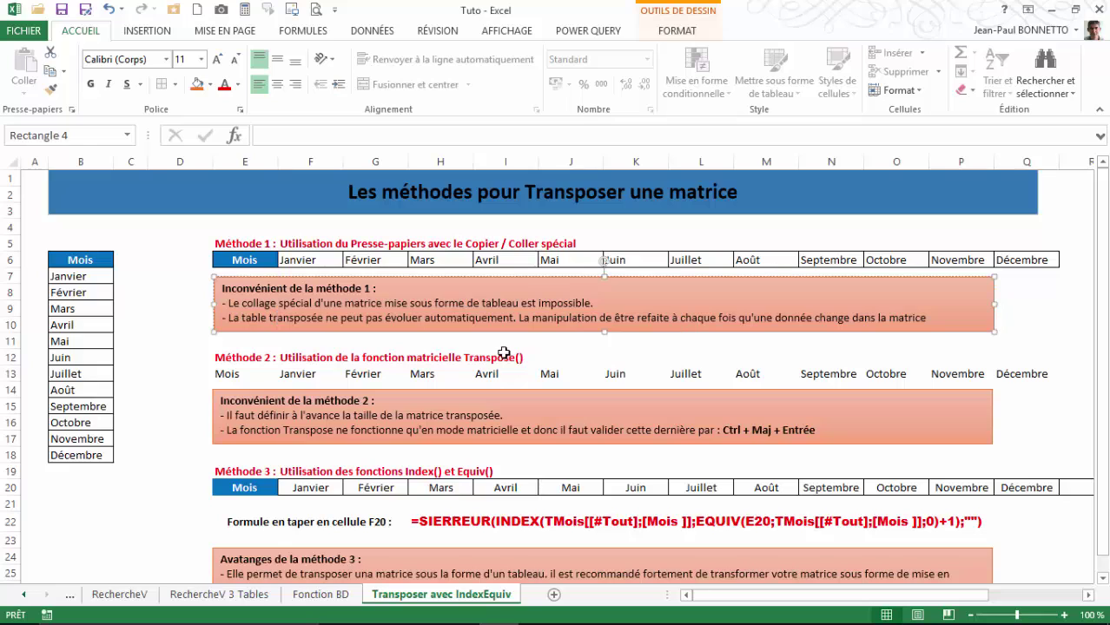
left_click(60, 341)
type("Toto")
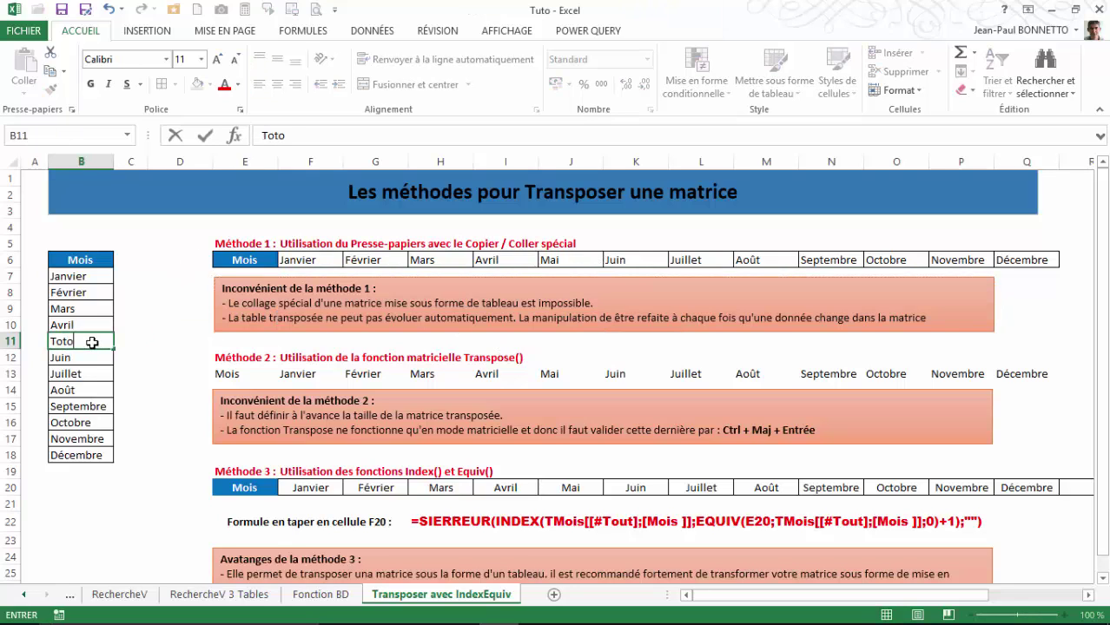
key("Return")
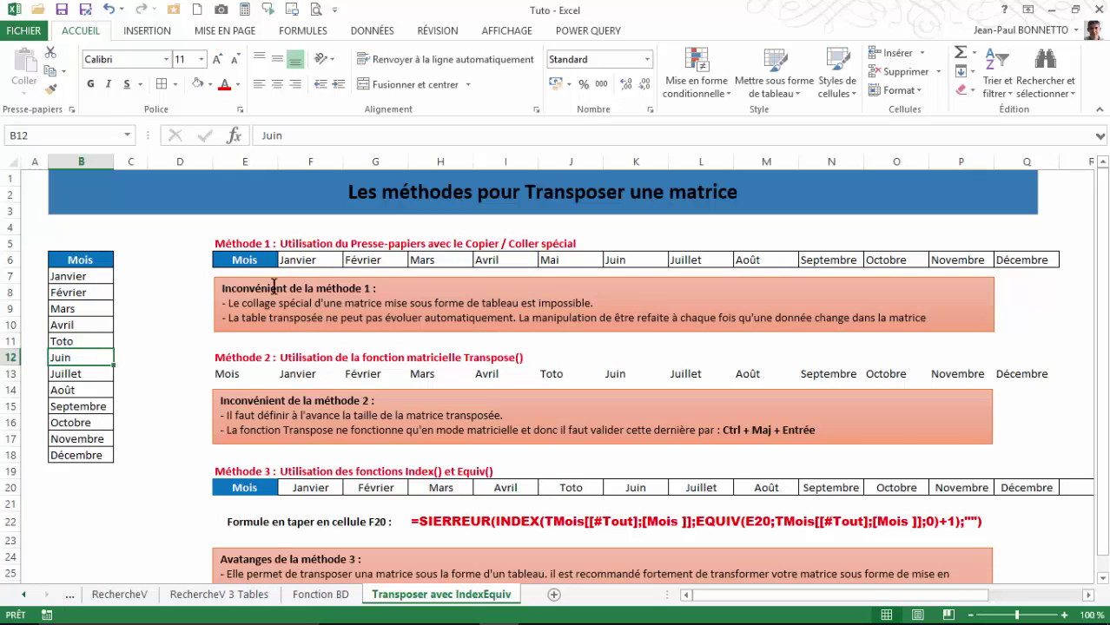
left_click(551, 263)
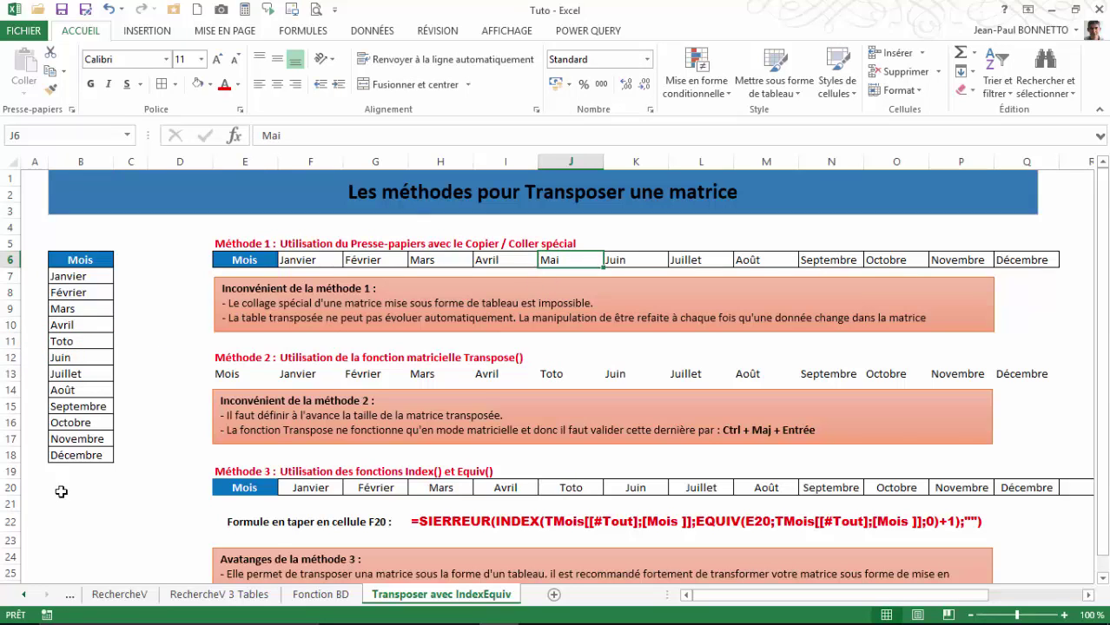
left_click(75, 327)
left_click_drag(113, 333, 111, 348)
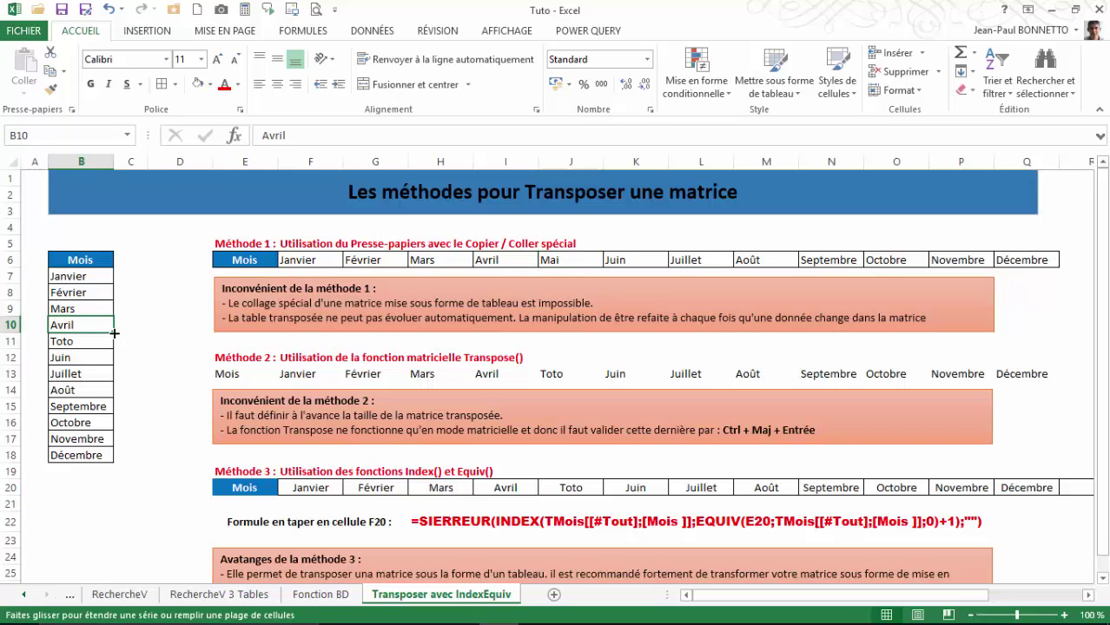
left_click(67, 341)
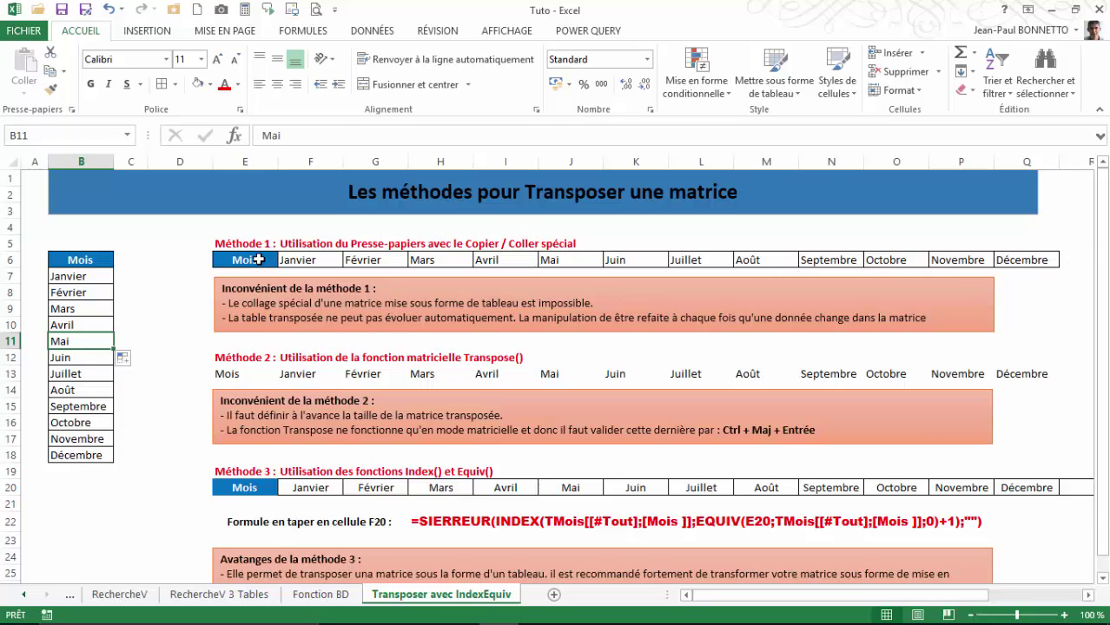
left_click(314, 259)
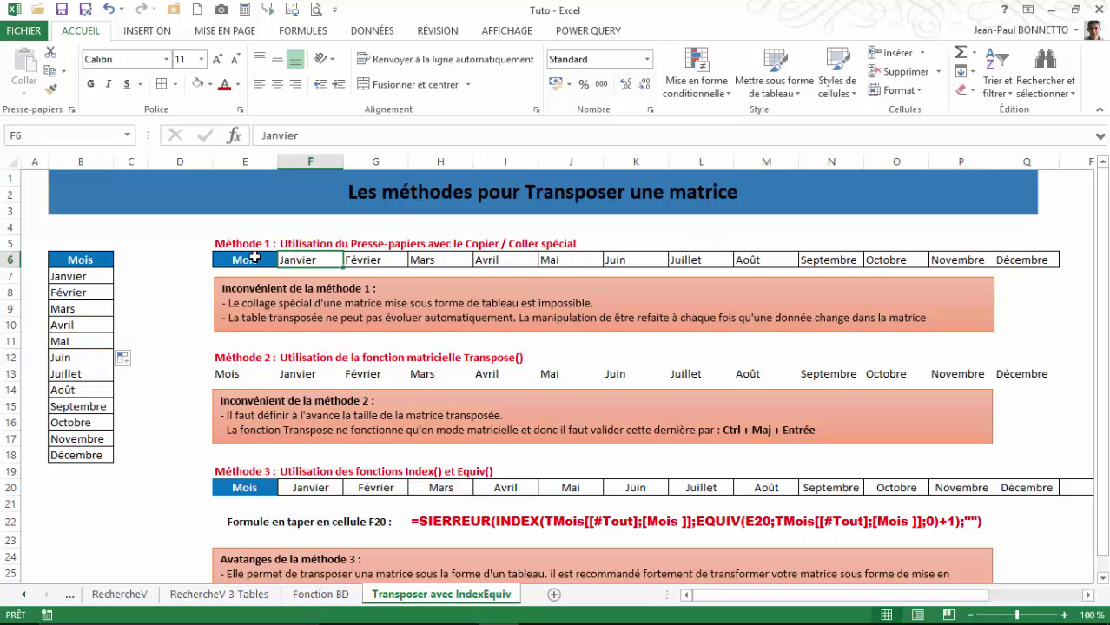
Step: Clear the transposed months from E13:Q13 under Méthode 2
scroll(249, 254, "down", 1)
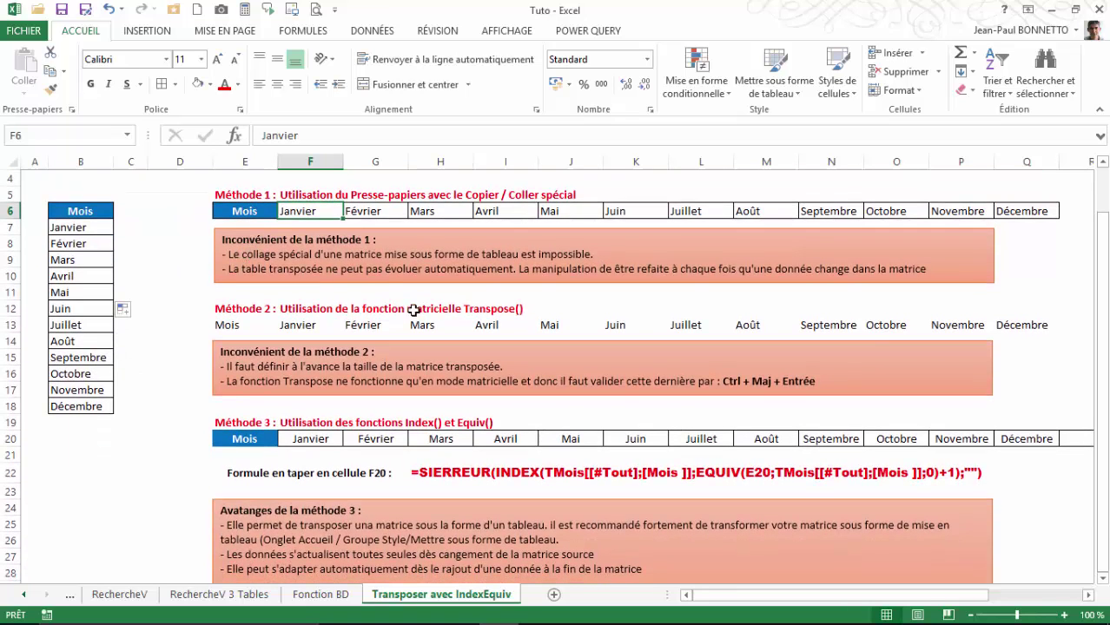
left_click_drag(228, 328, 1030, 326)
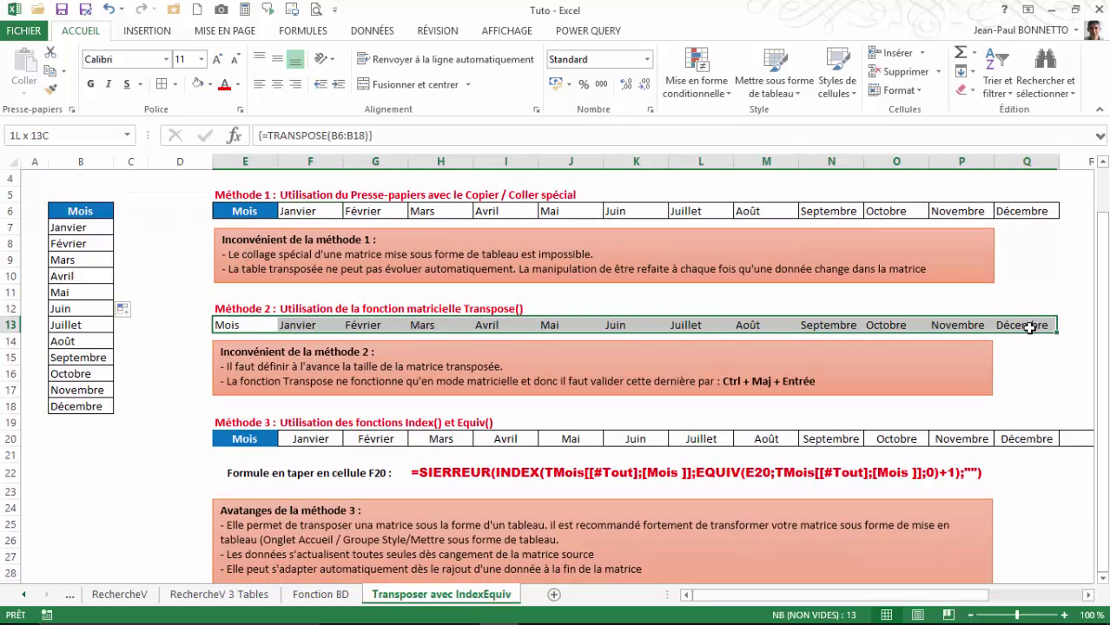
left_click(961, 89)
left_click(977, 126)
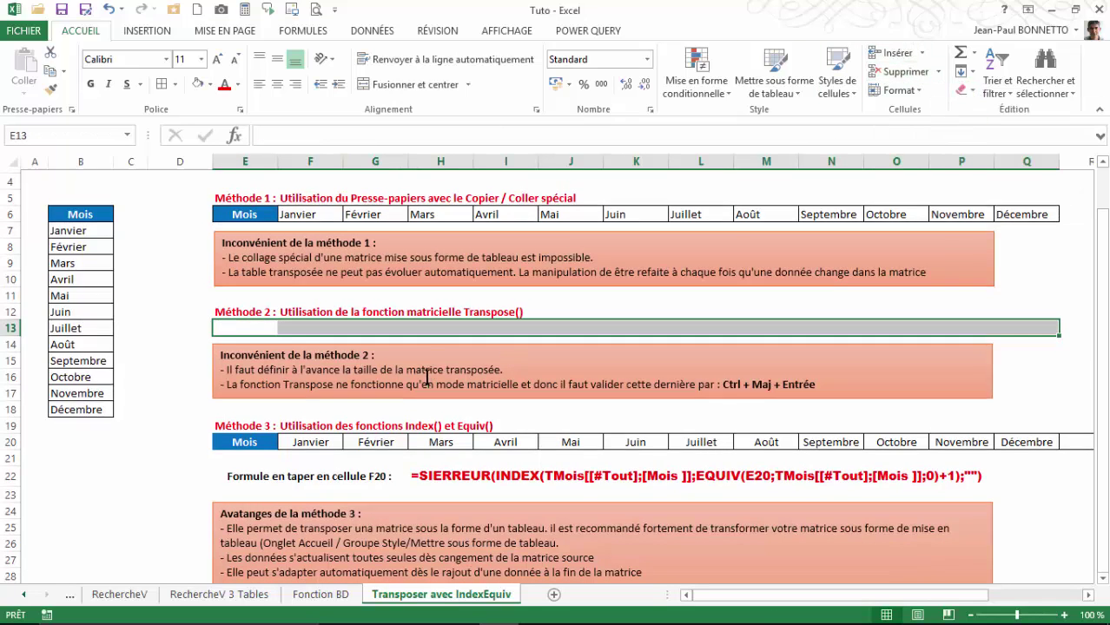
scroll(427, 377, "up", 1)
left_click(237, 373)
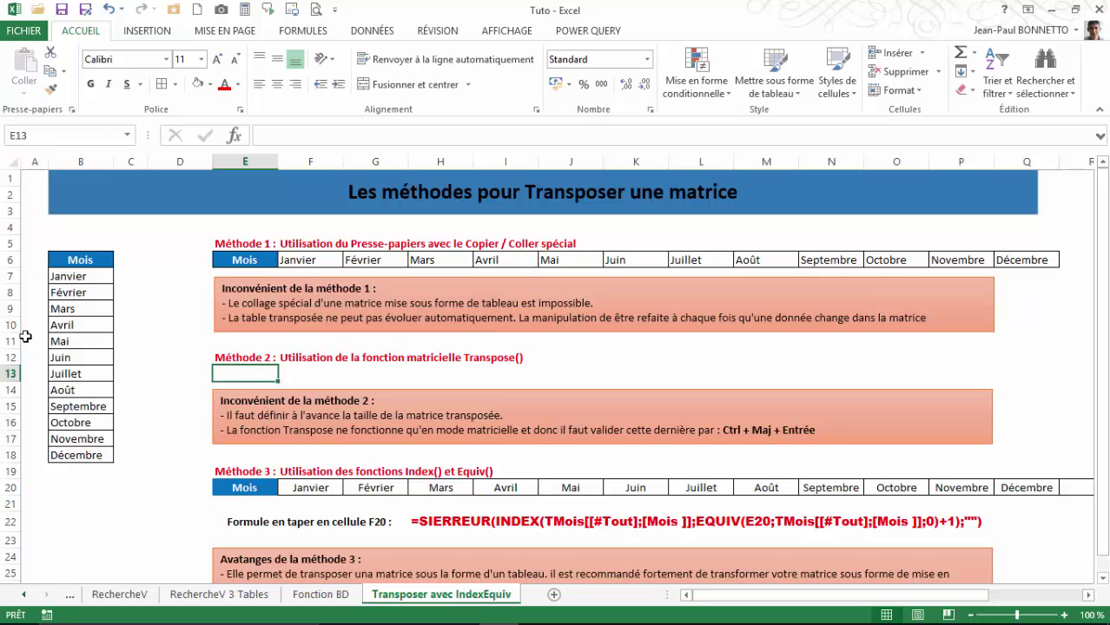
left_click_drag(78, 258, 93, 454)
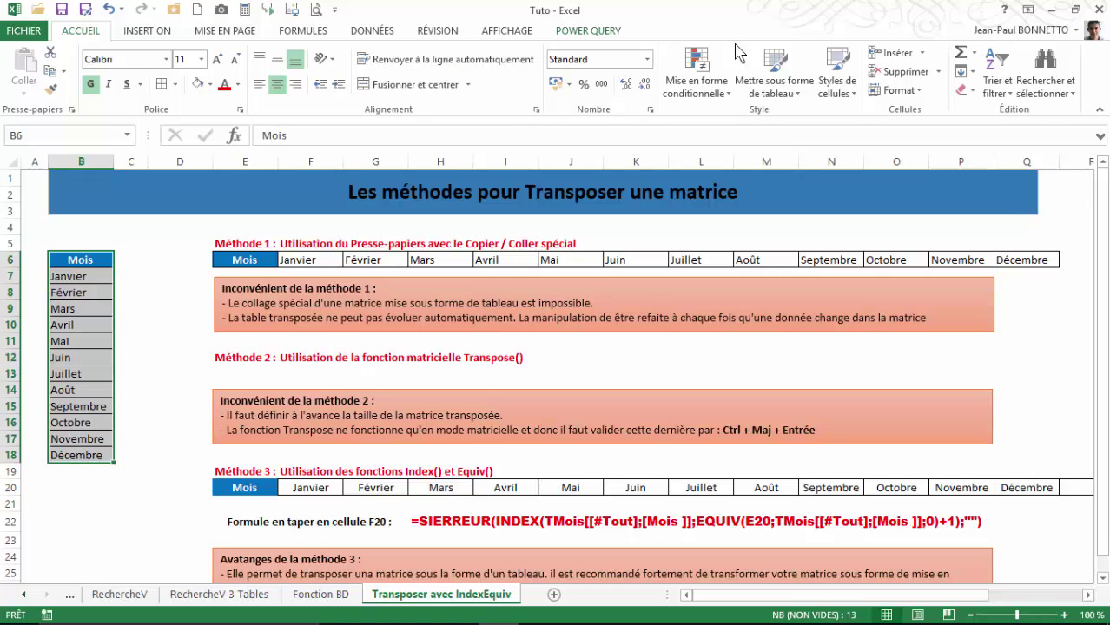
Step: Format B6:B18 as a medium blue table and rename it TMois
left_click(775, 80)
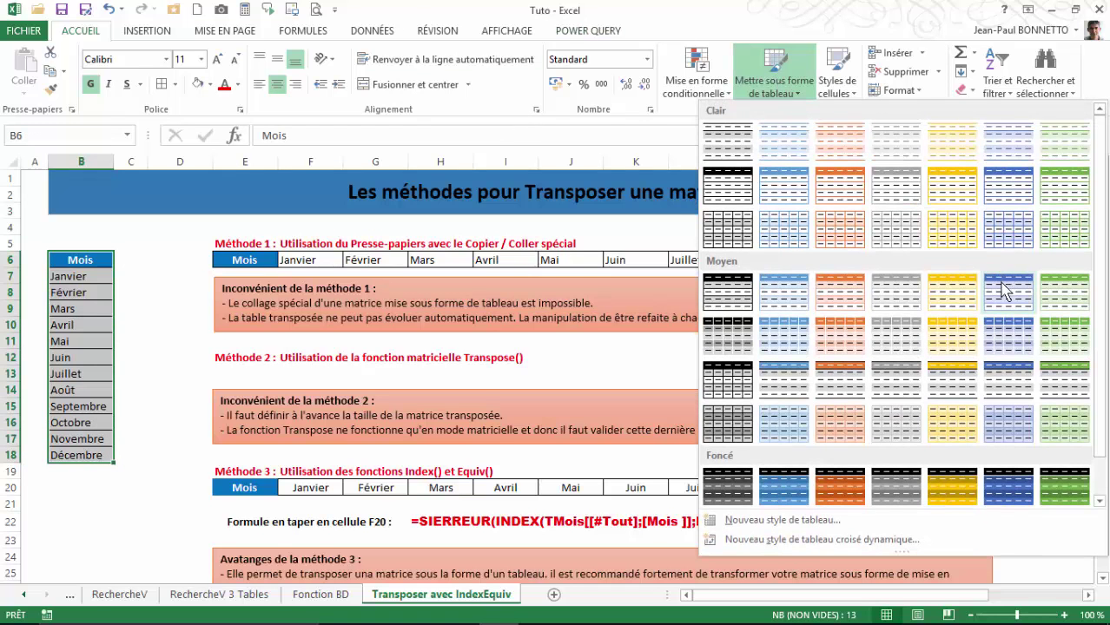
left_click(1012, 296)
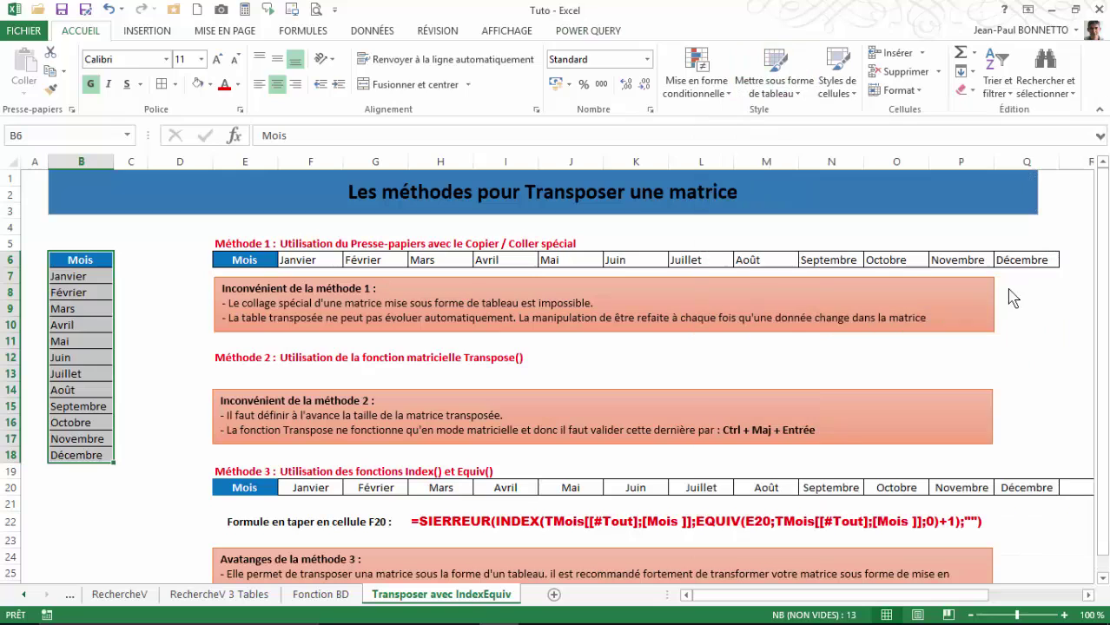
left_click(612, 276)
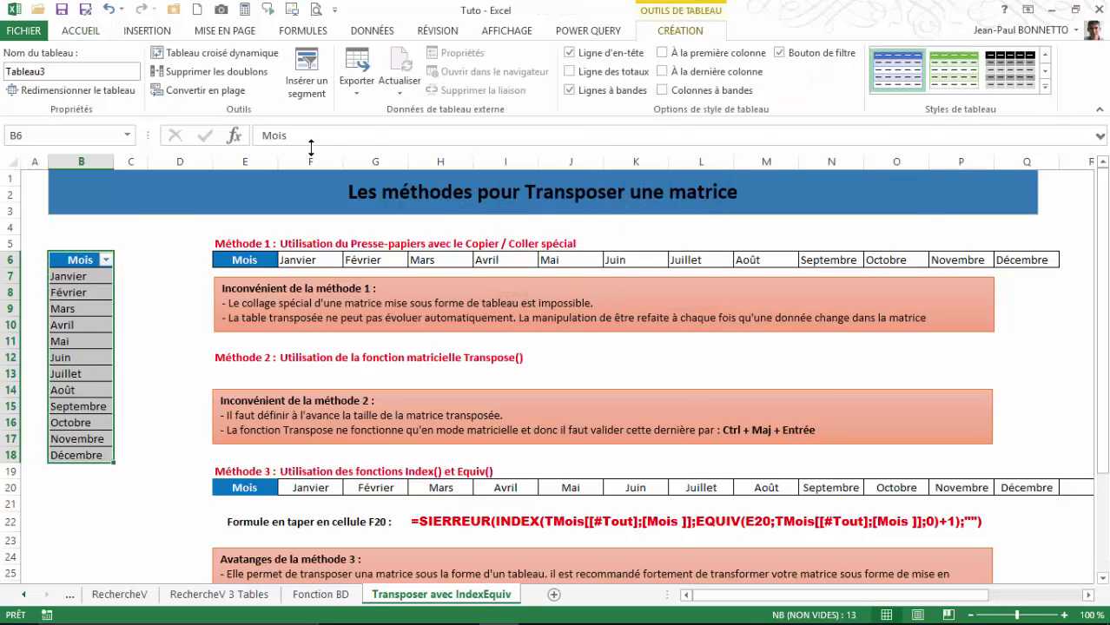
left_click(72, 70)
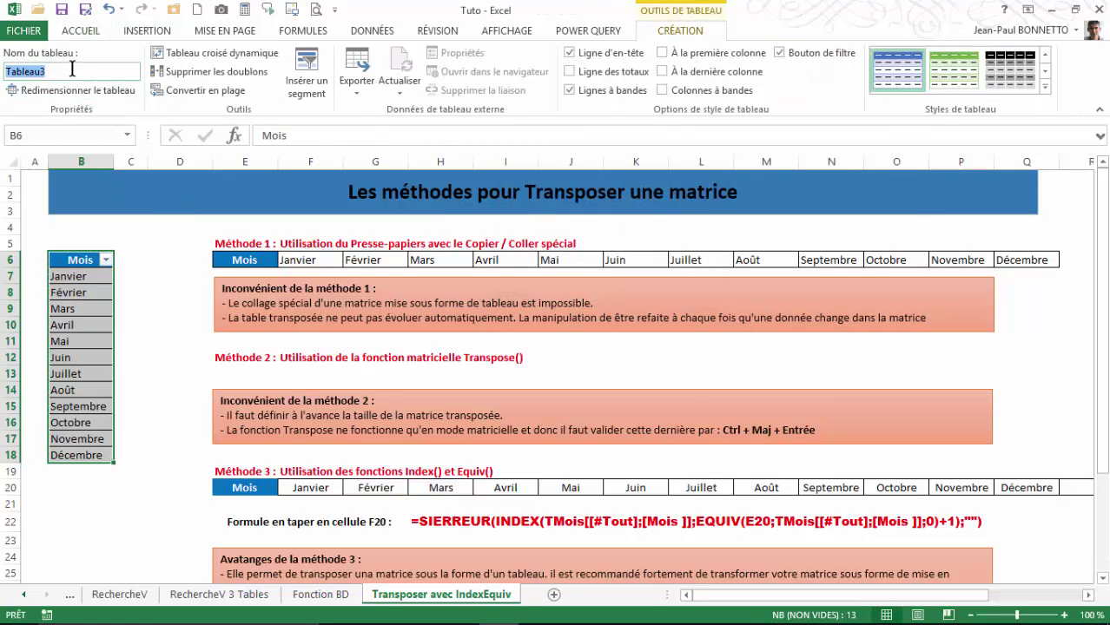
type("TMois")
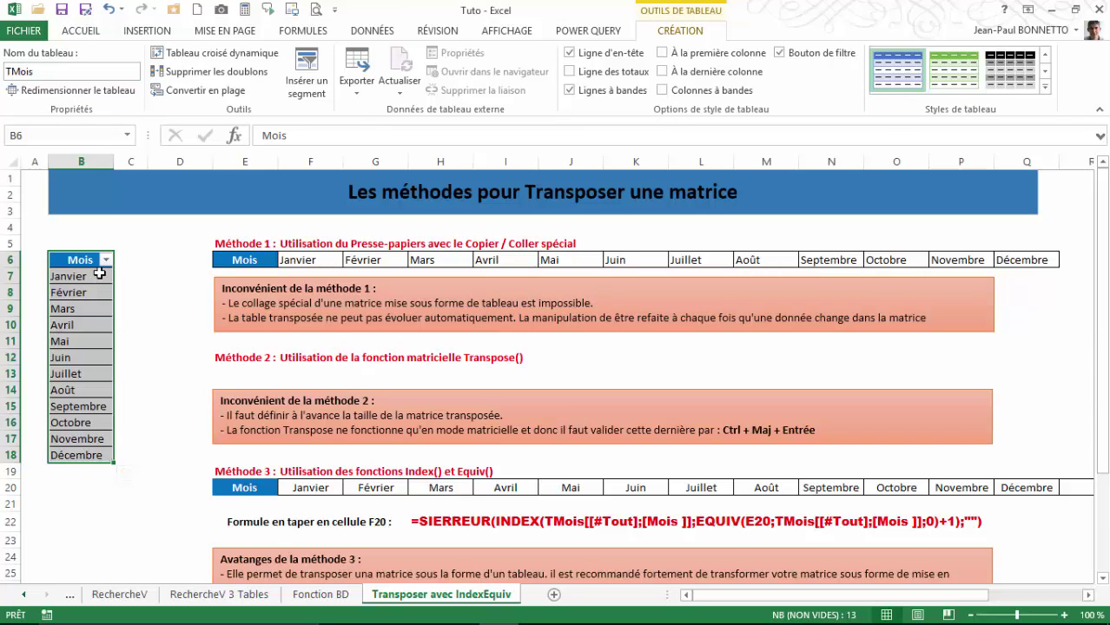
Step: Select the 13-cell range E13:Q13 under Méthode 2
left_click(219, 377)
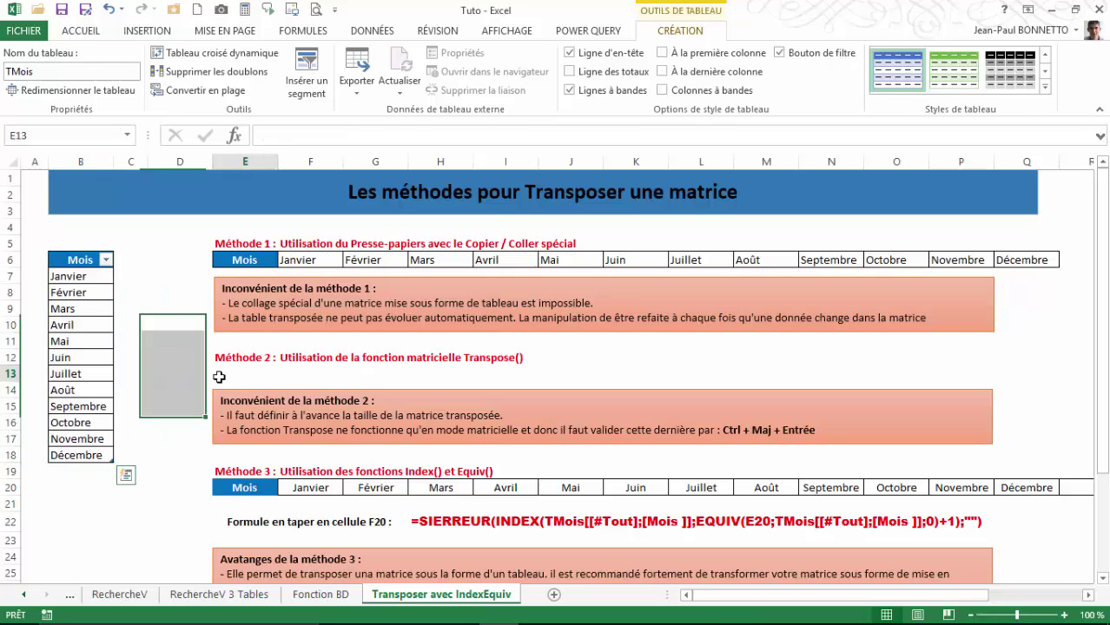
left_click(74, 292)
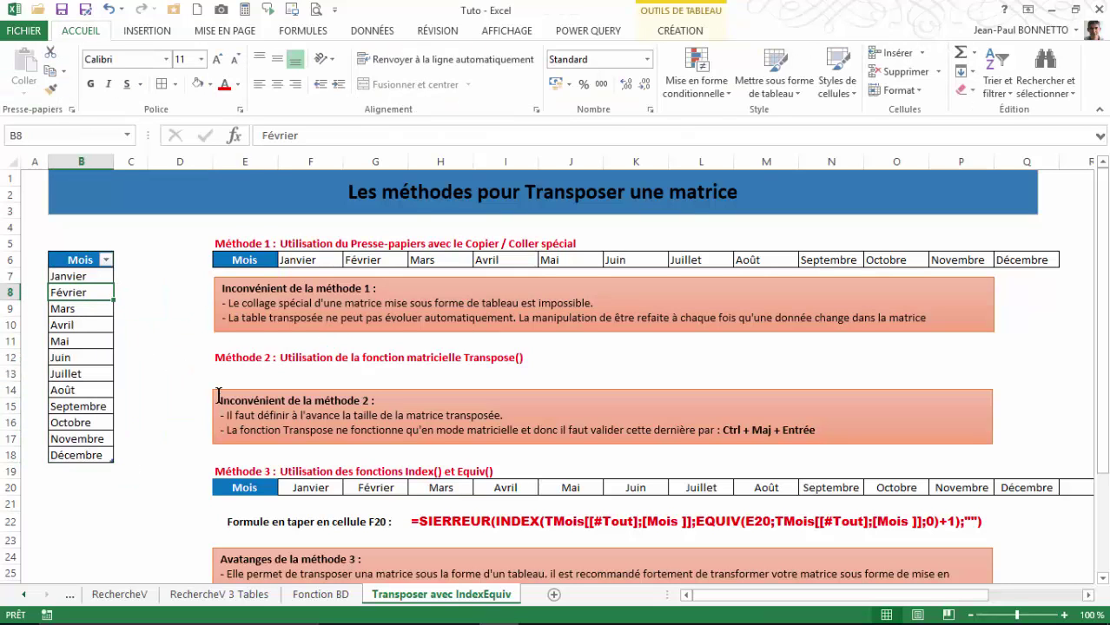
left_click(233, 374)
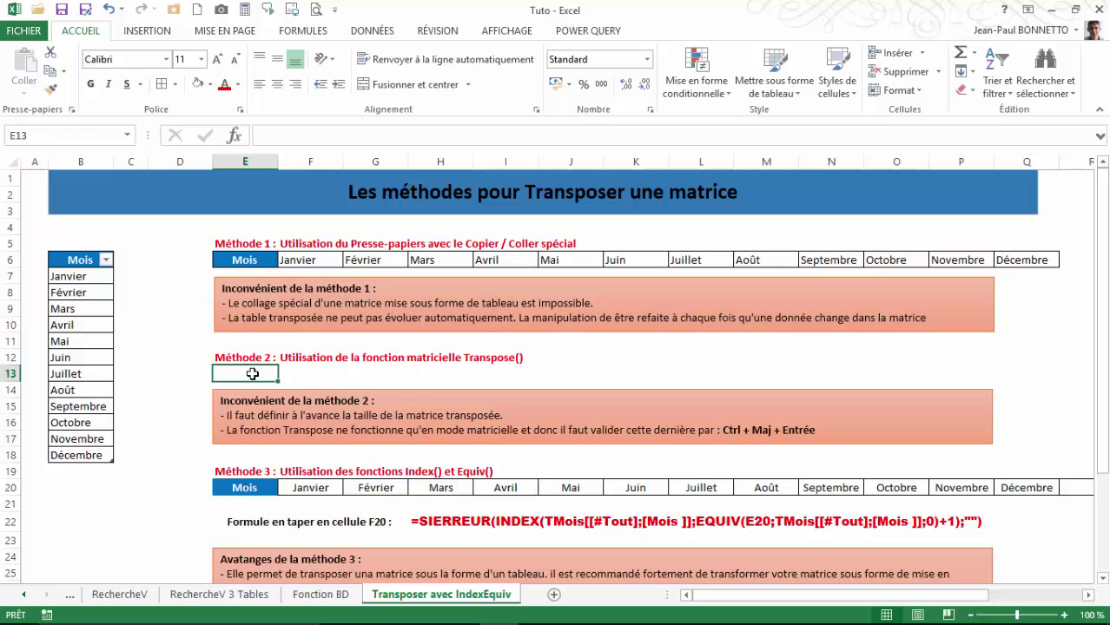
left_click_drag(268, 373, 1034, 374)
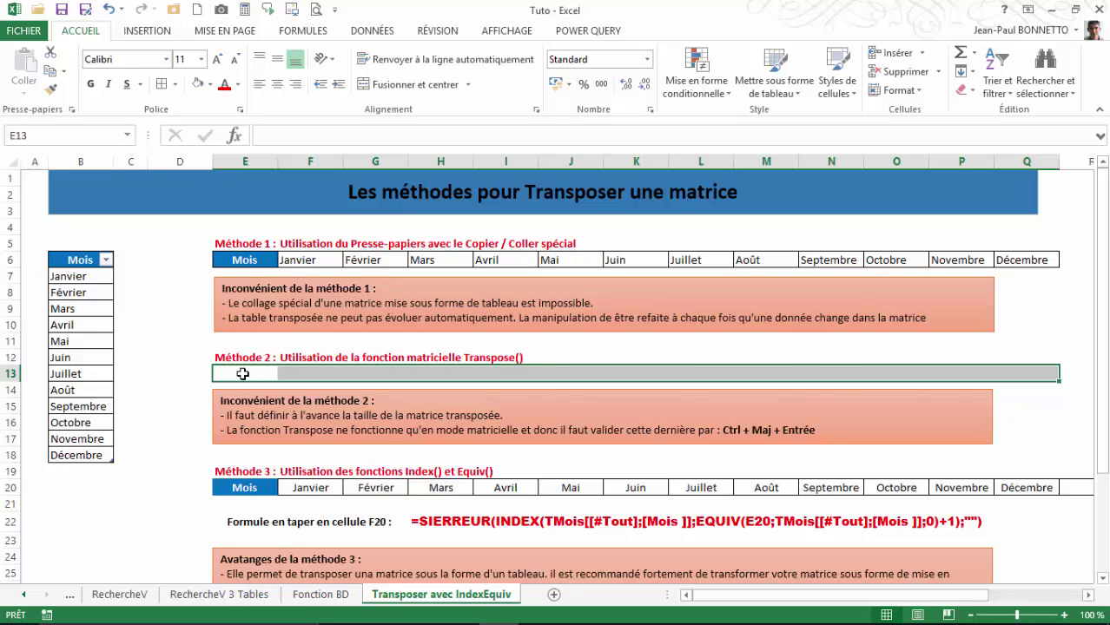
Step: Enter =TRANSPOSE(B6:B18) across E13:Q13 as an array formula with Ctrl+Shift+Enter
left_click(270, 137)
type("=")
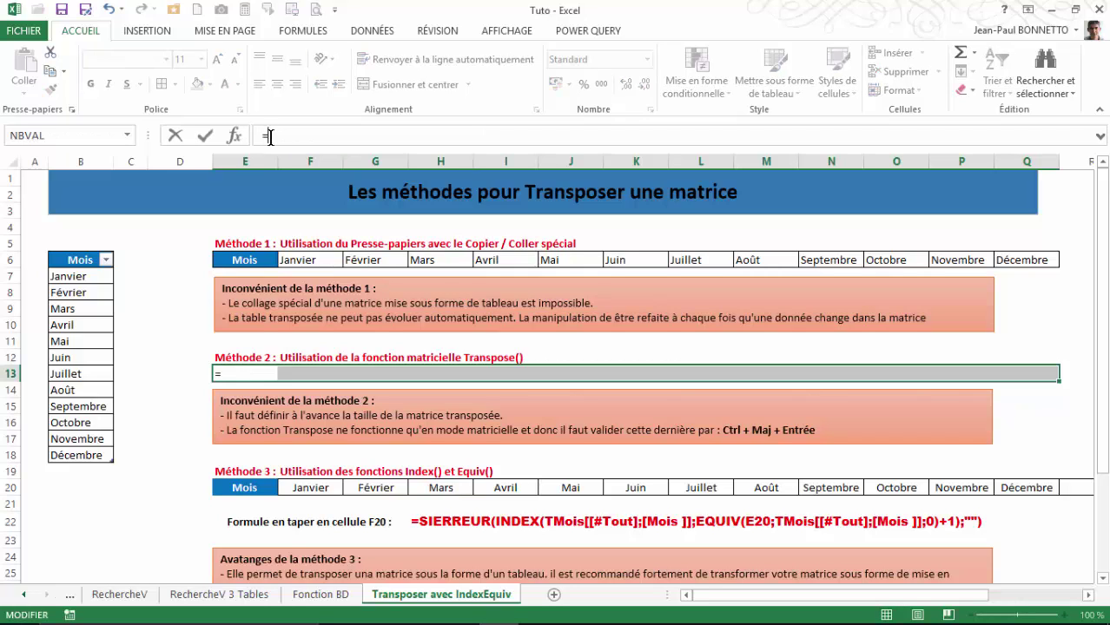
type("tran")
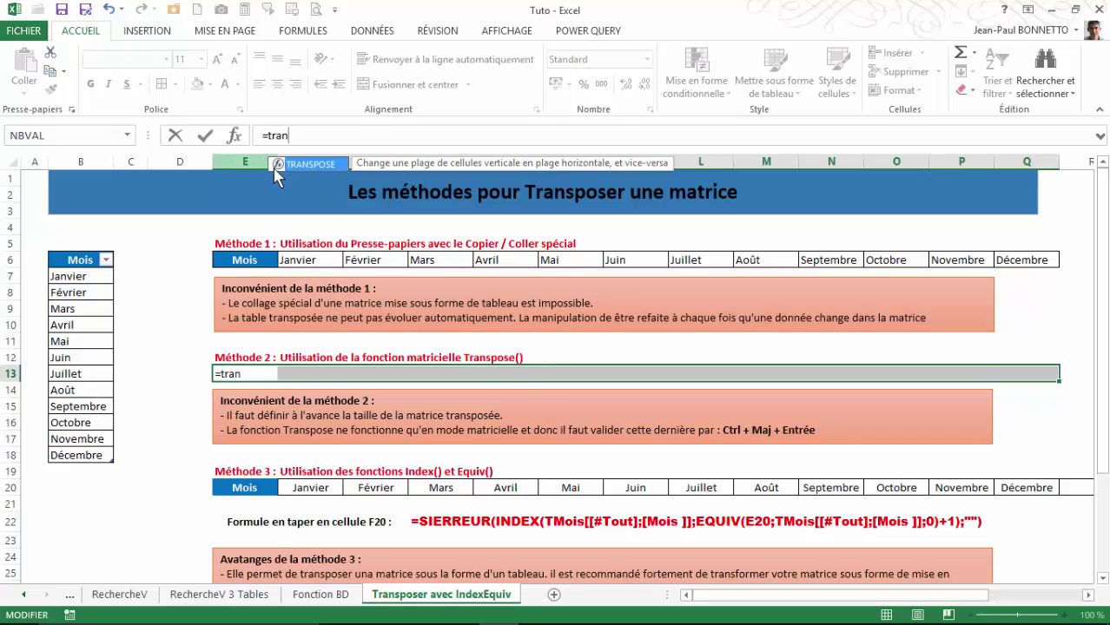
double_click(274, 165)
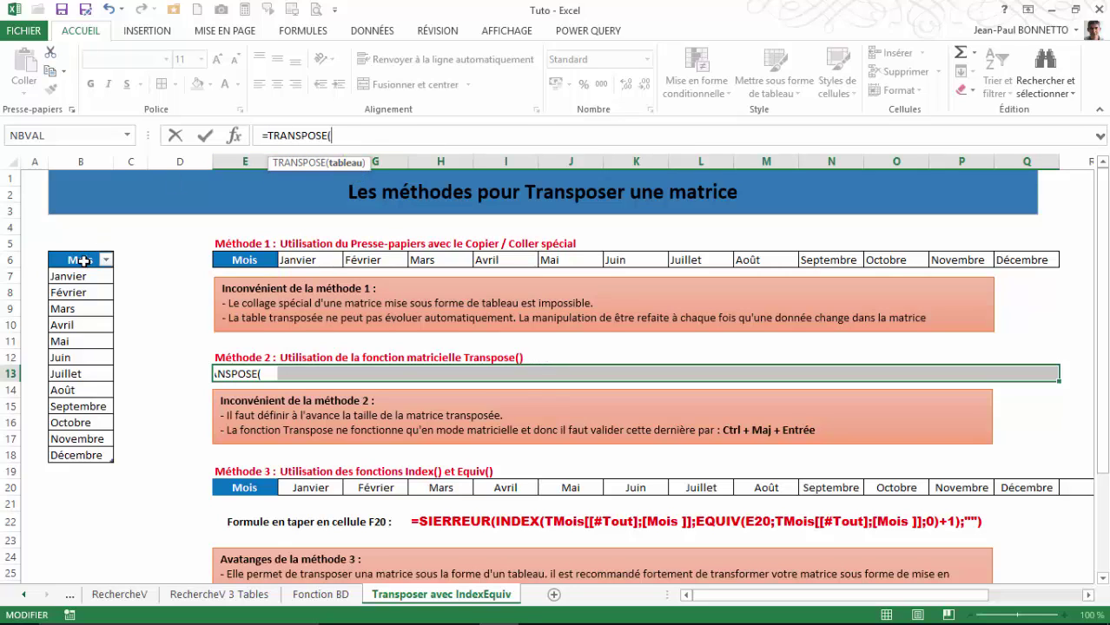
left_click_drag(84, 259, 79, 457)
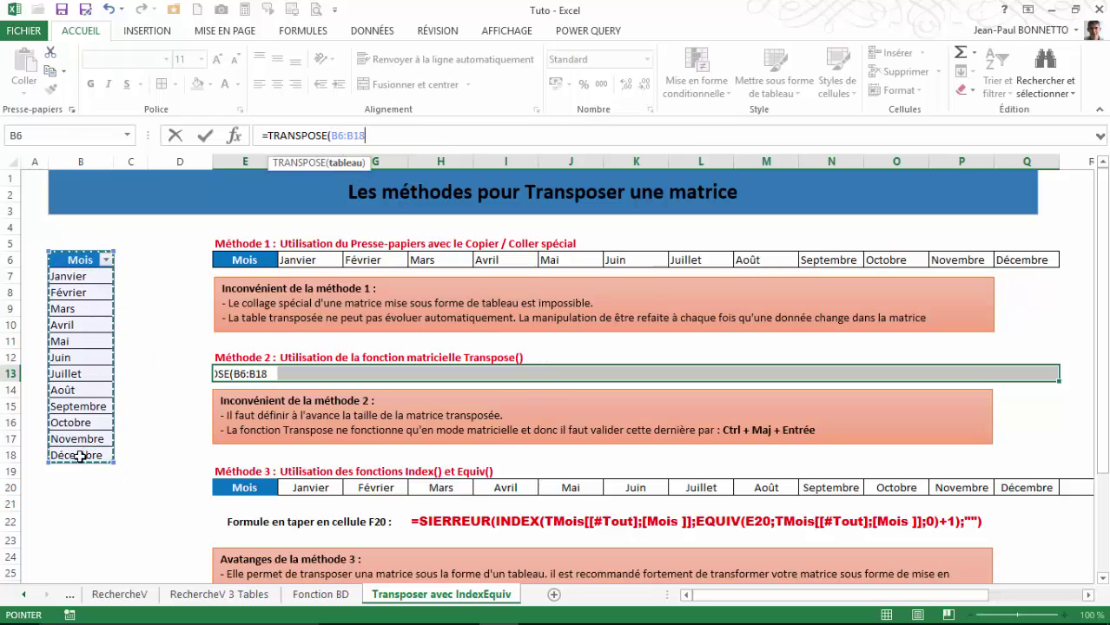
type(")")
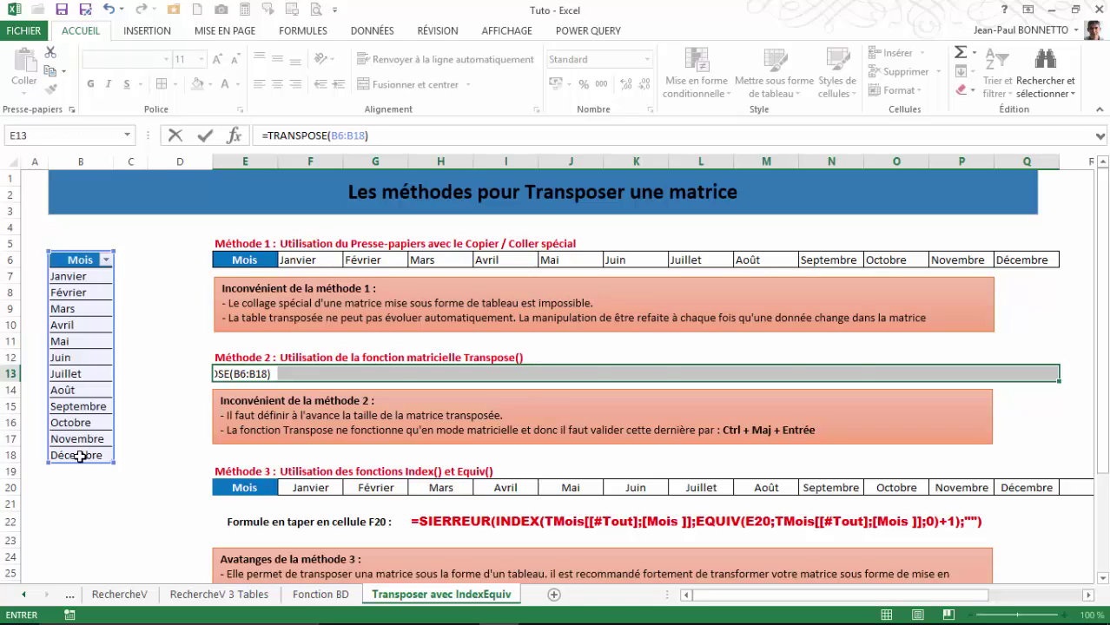
key("ctrl+shift+Return")
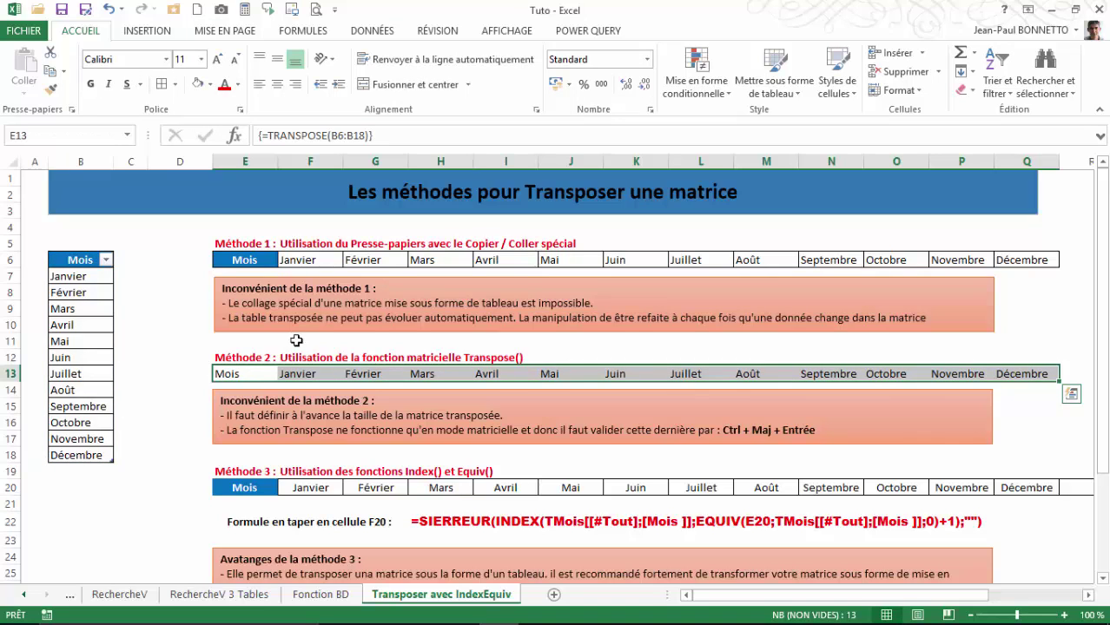
Step: Copy the Méthode 1 row's formatting onto row 13 with Format Painter
left_click(979, 373)
left_click(223, 371)
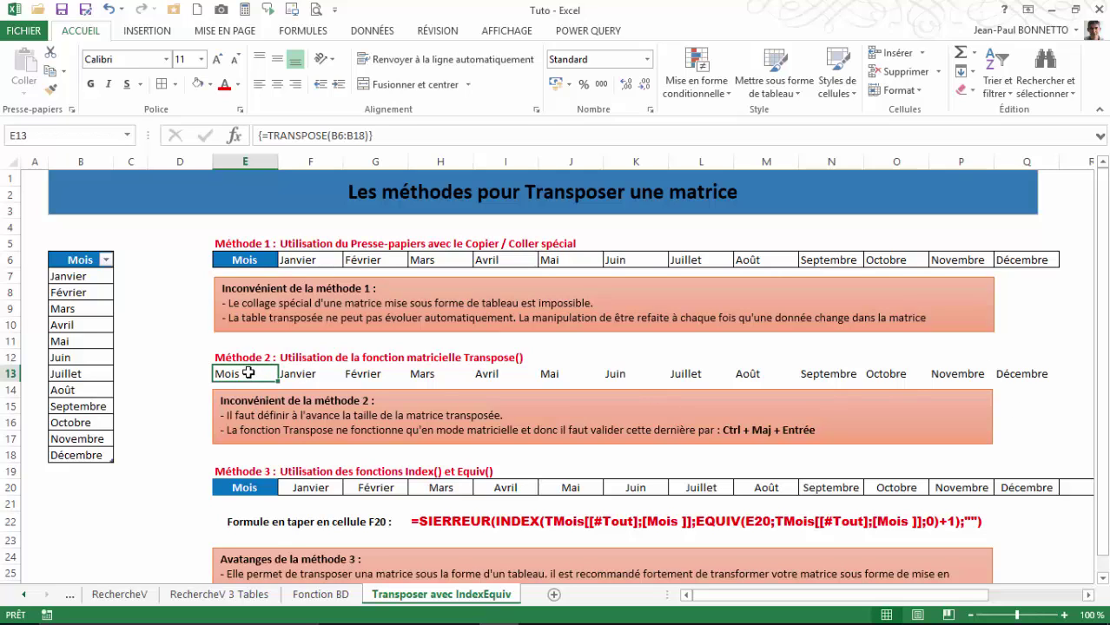
left_click_drag(238, 259, 1035, 261)
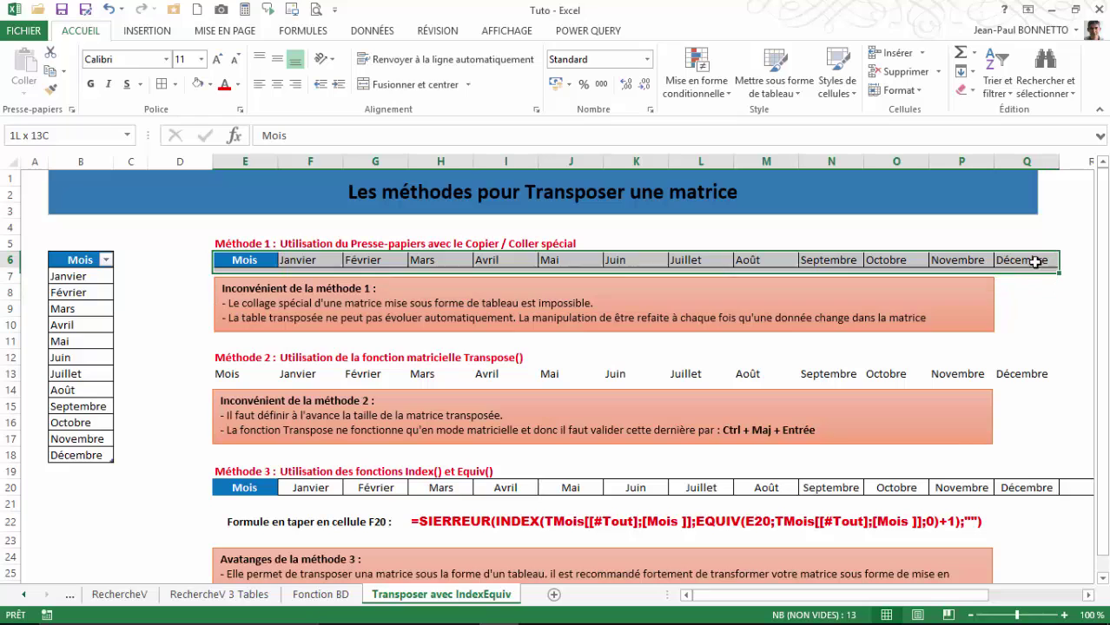
left_click(50, 87)
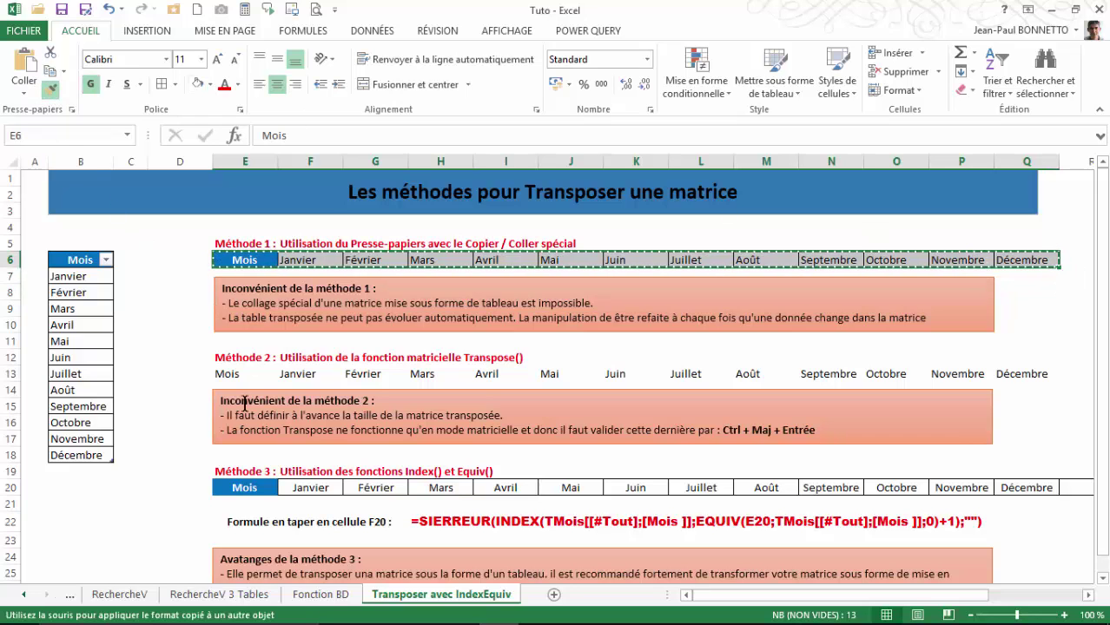
left_click(244, 374)
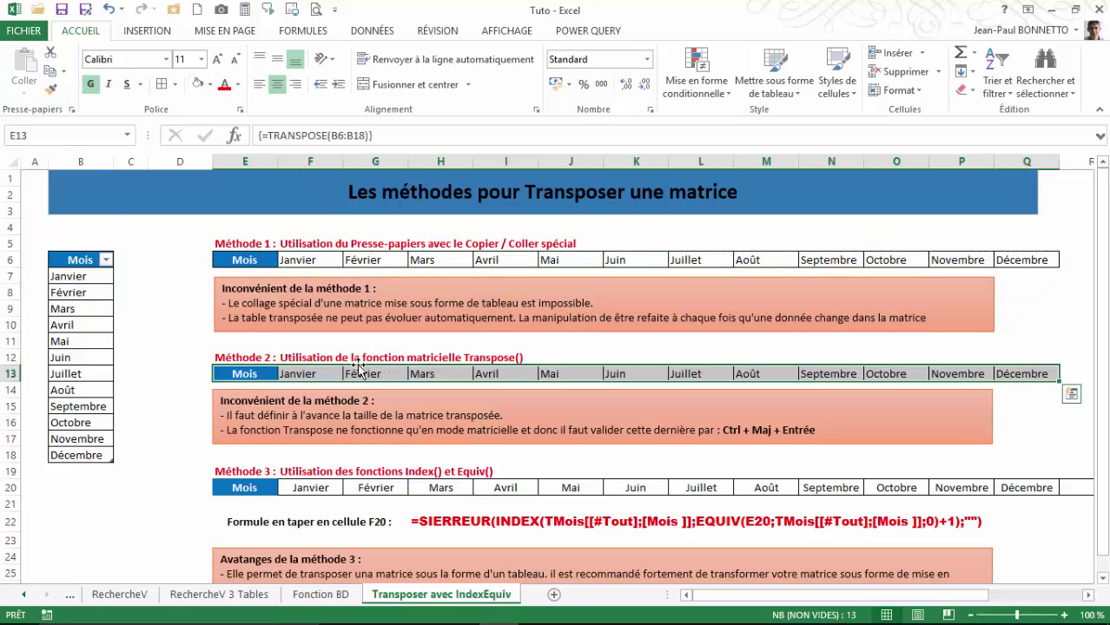
Step: Check that cells E13 through Q13 share the array formula {=TRANSPOSE(B6:B18)}
left_click(251, 374)
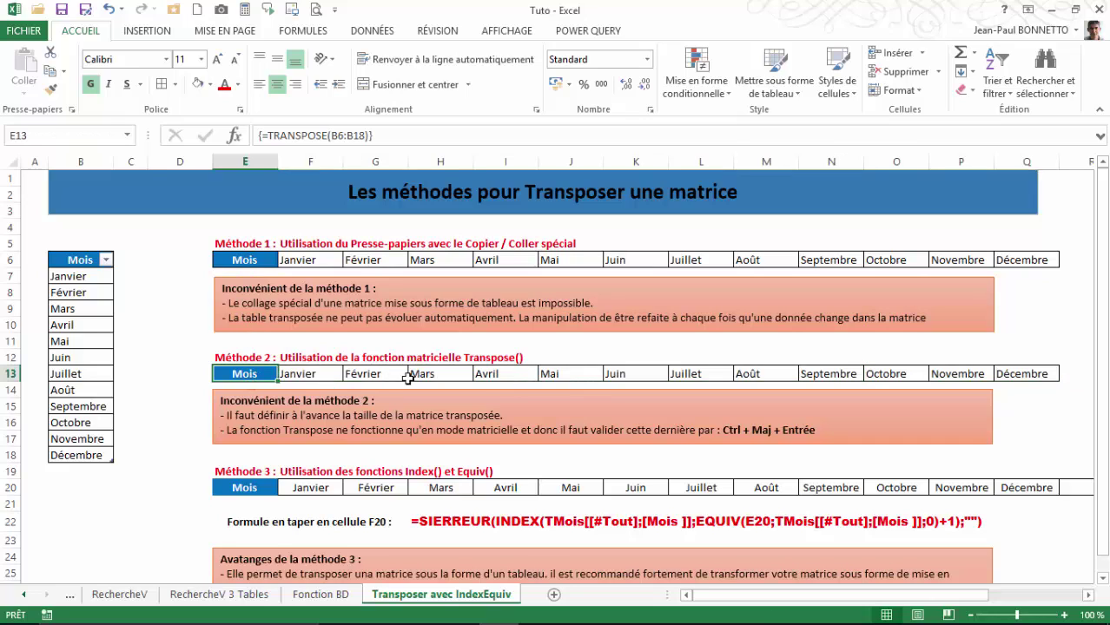
left_click_drag(407, 377, 530, 375)
left_click(260, 375)
left_click(1025, 375)
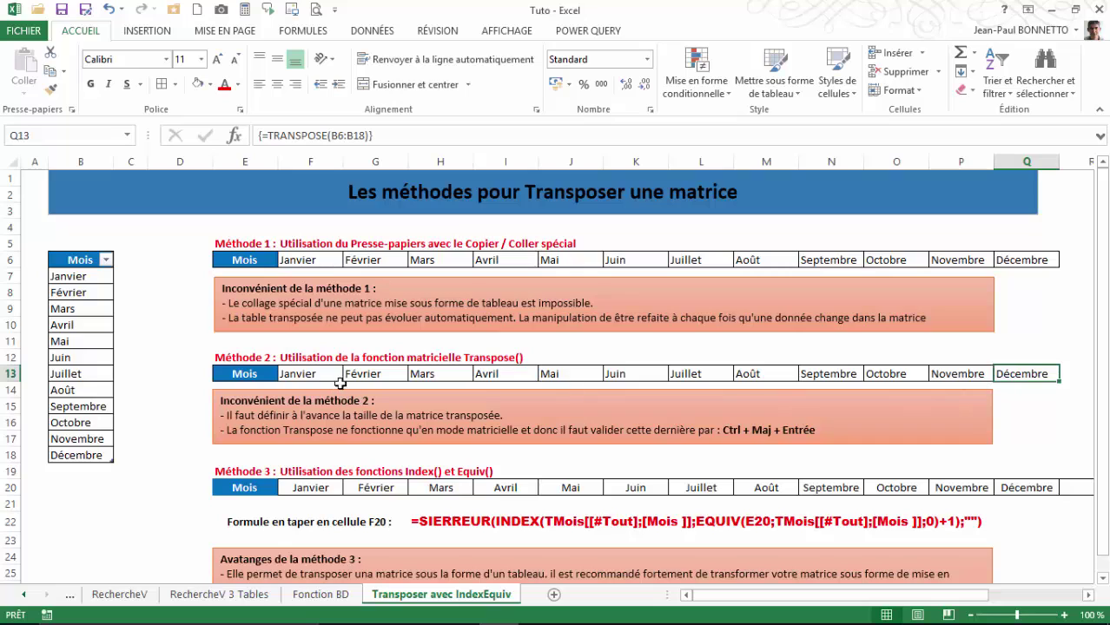
Step: Replace Mai in B11 with Toto to test updates, then refill Mai after Avril
left_click(55, 341)
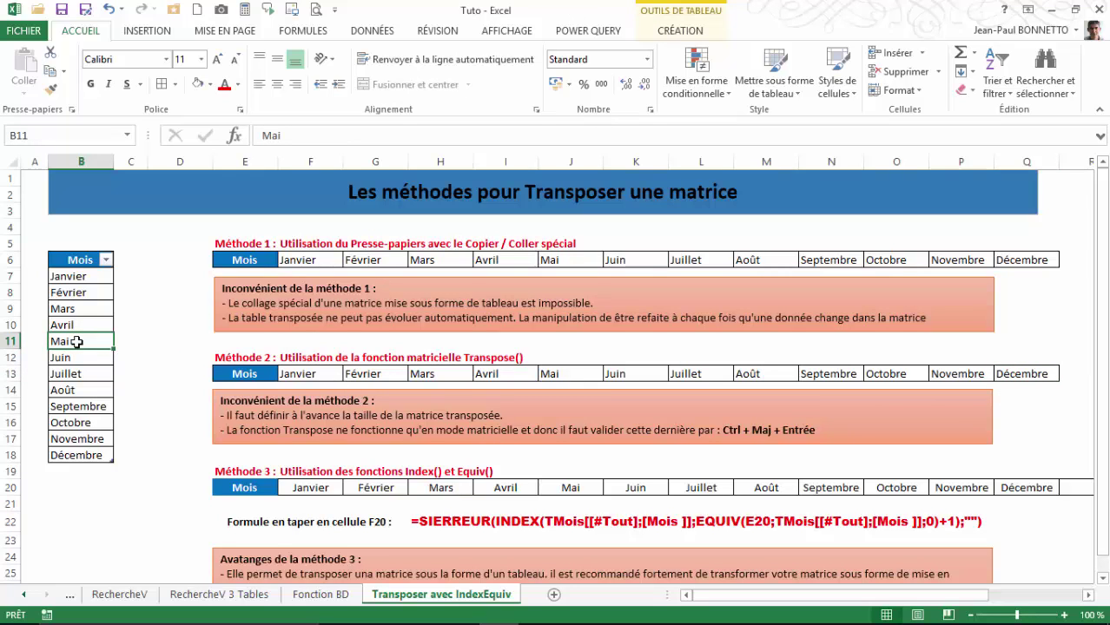
type("Toto")
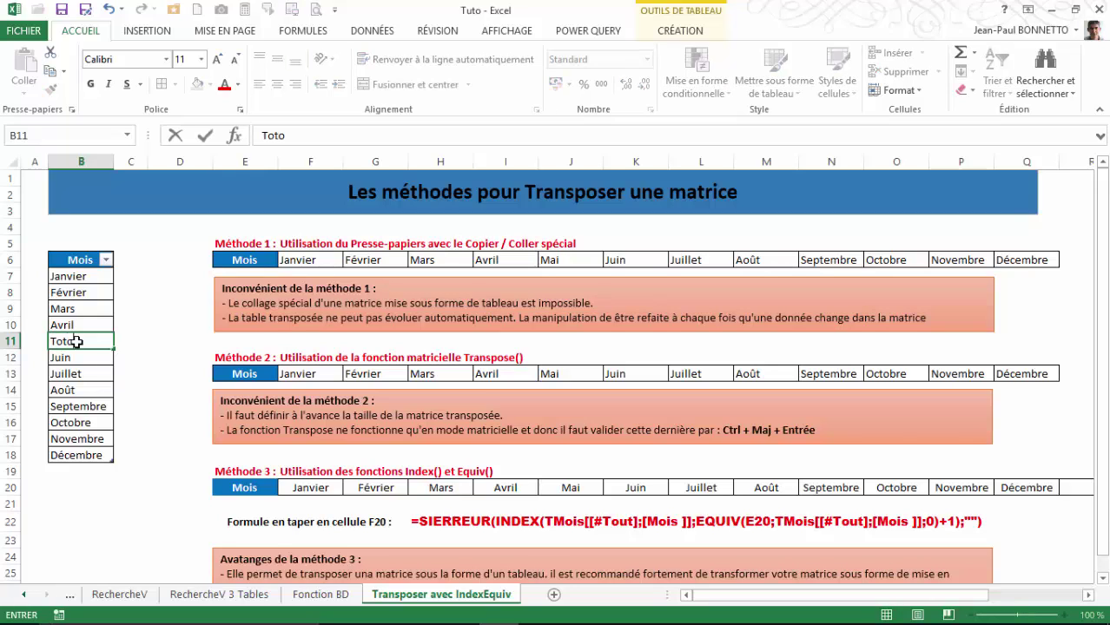
key("Return")
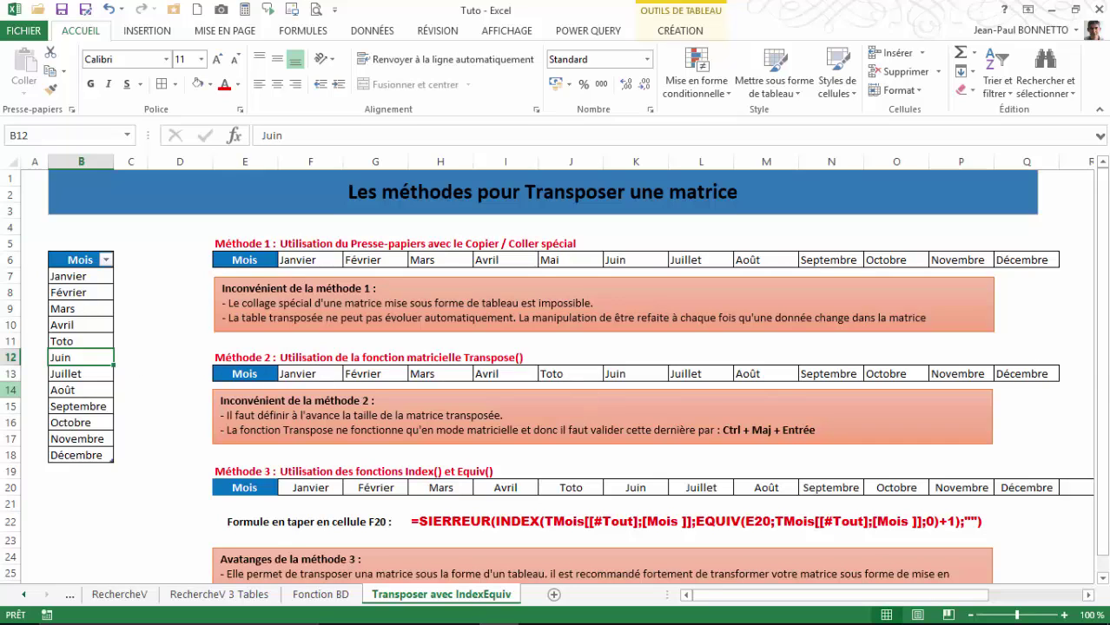
left_click(68, 327)
mouse_move(112, 332)
left_mouse_down()
mouse_move(111, 351)
mouse_move(81, 347)
left_mouse_up()
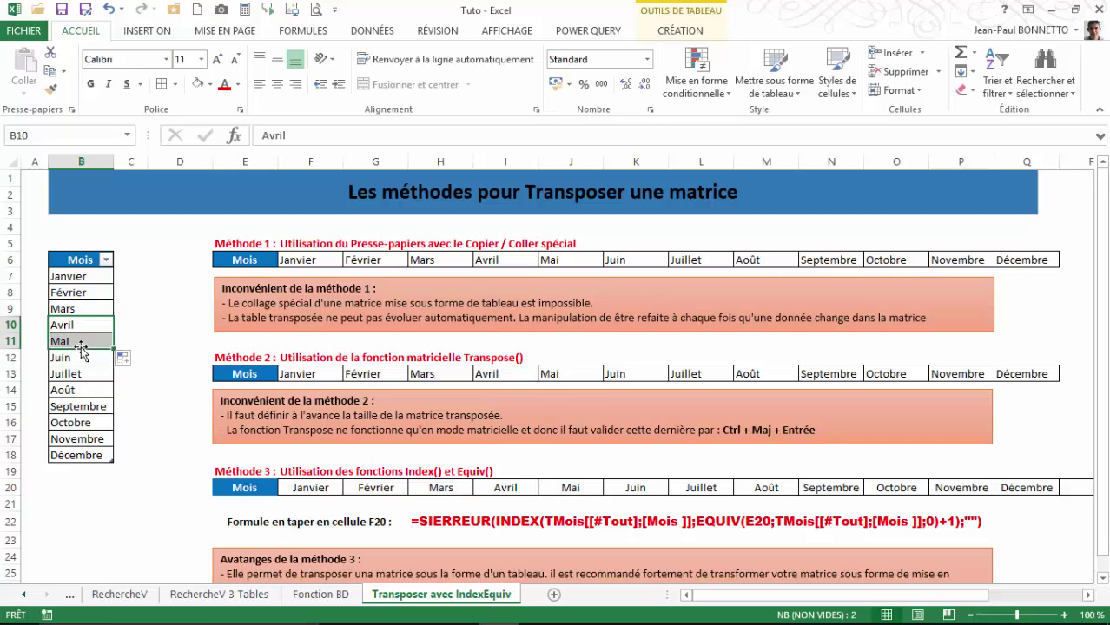
Step: Extend the month table with Janvier in B19 and inspect the Méthode 2 array row
left_click(83, 454)
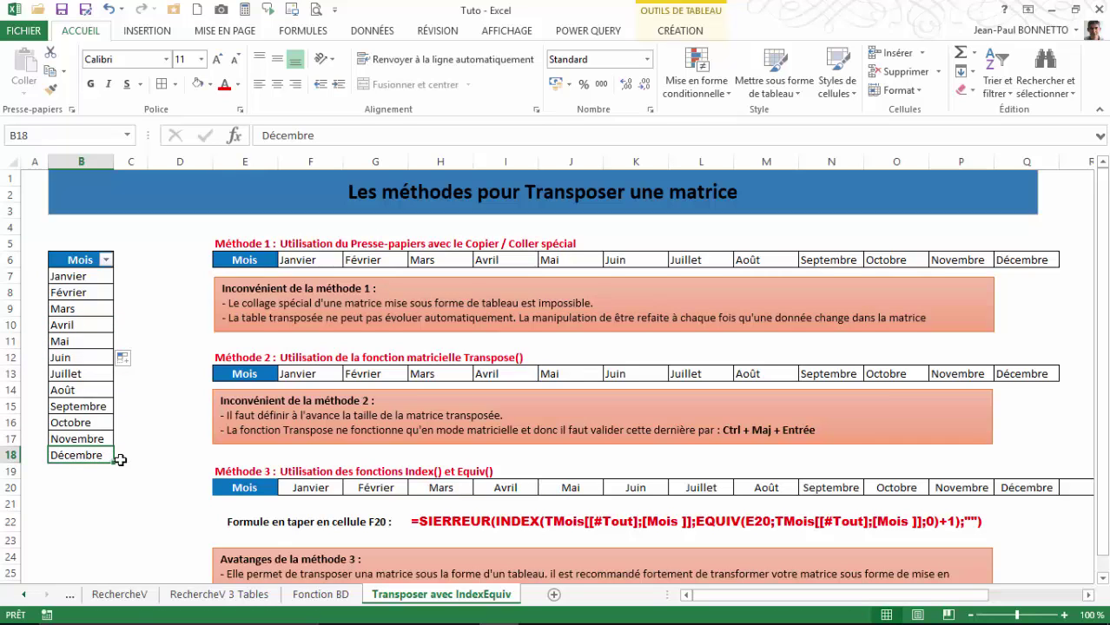
left_click_drag(115, 464, 111, 480)
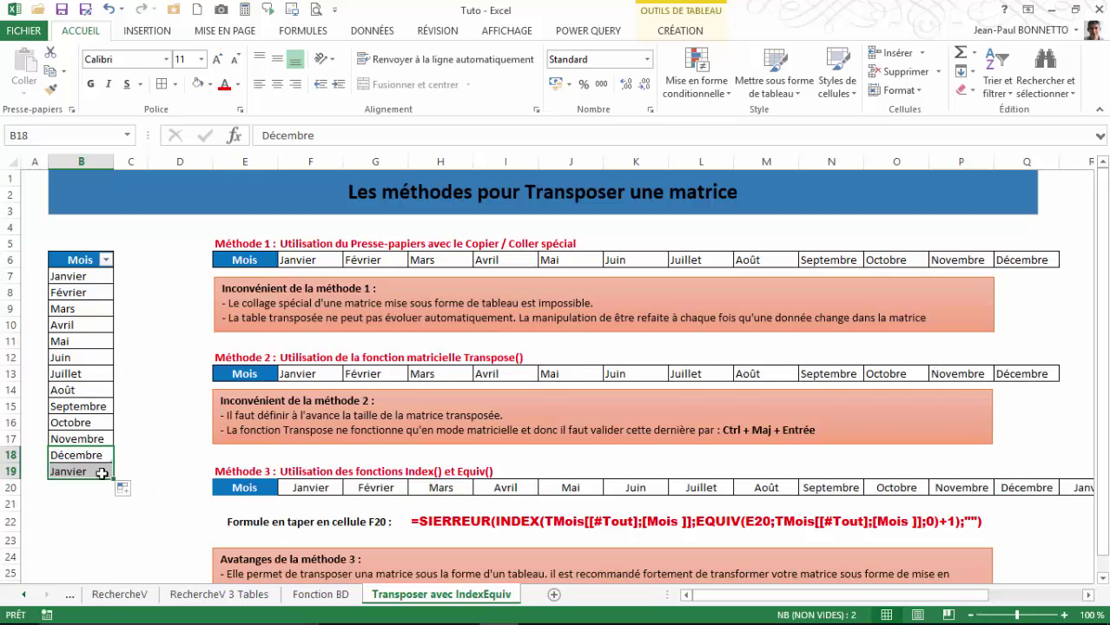
left_click(86, 472)
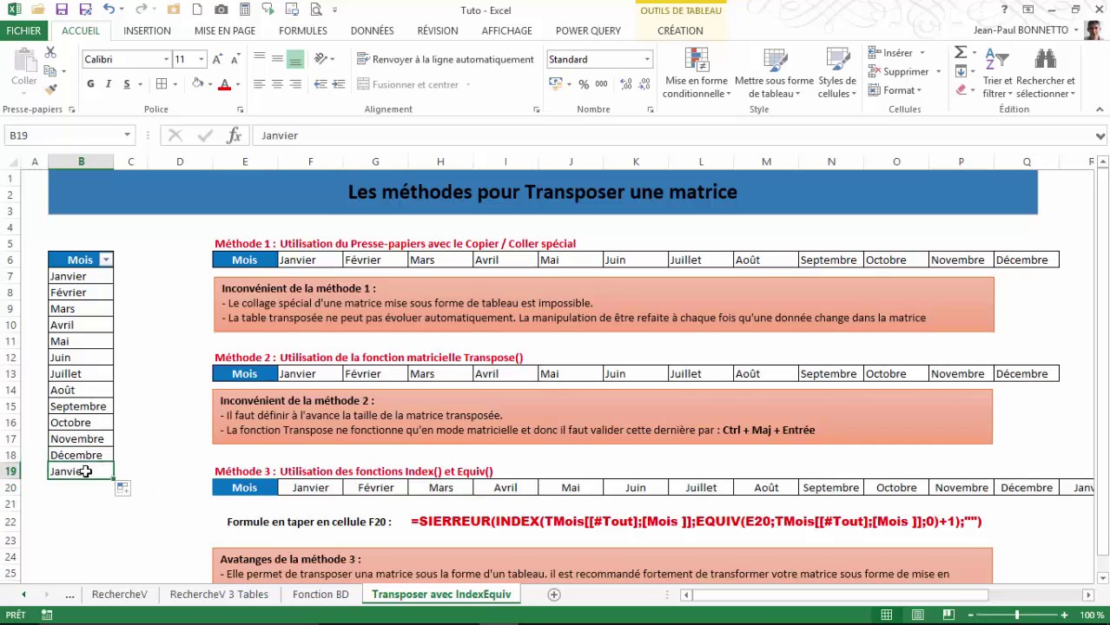
left_click(1040, 374)
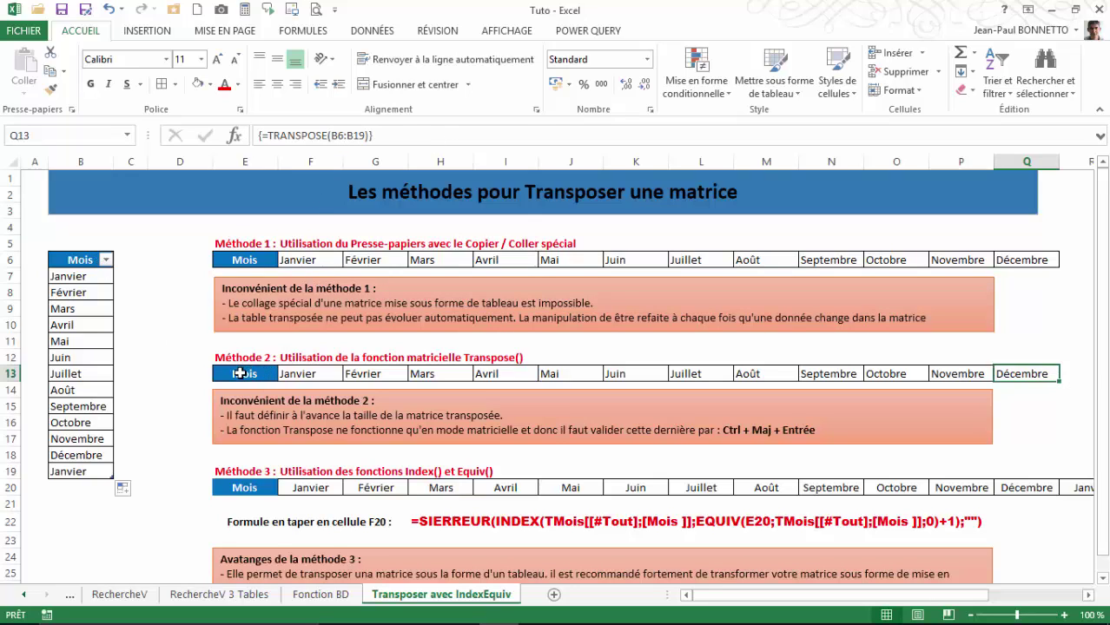
left_click_drag(240, 373, 1071, 374)
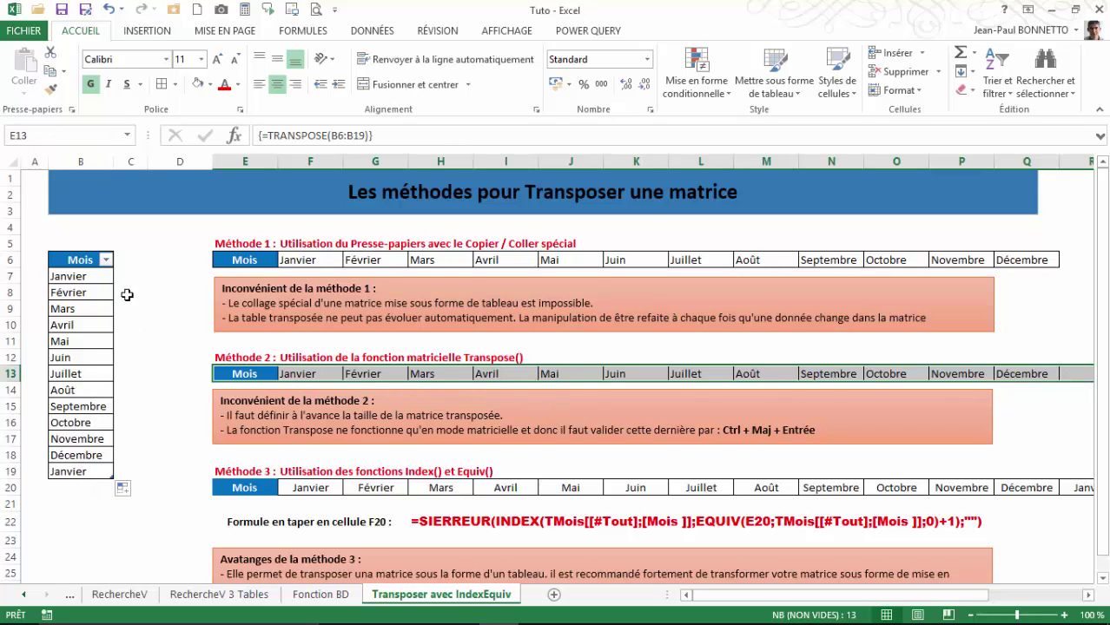
left_click(54, 373)
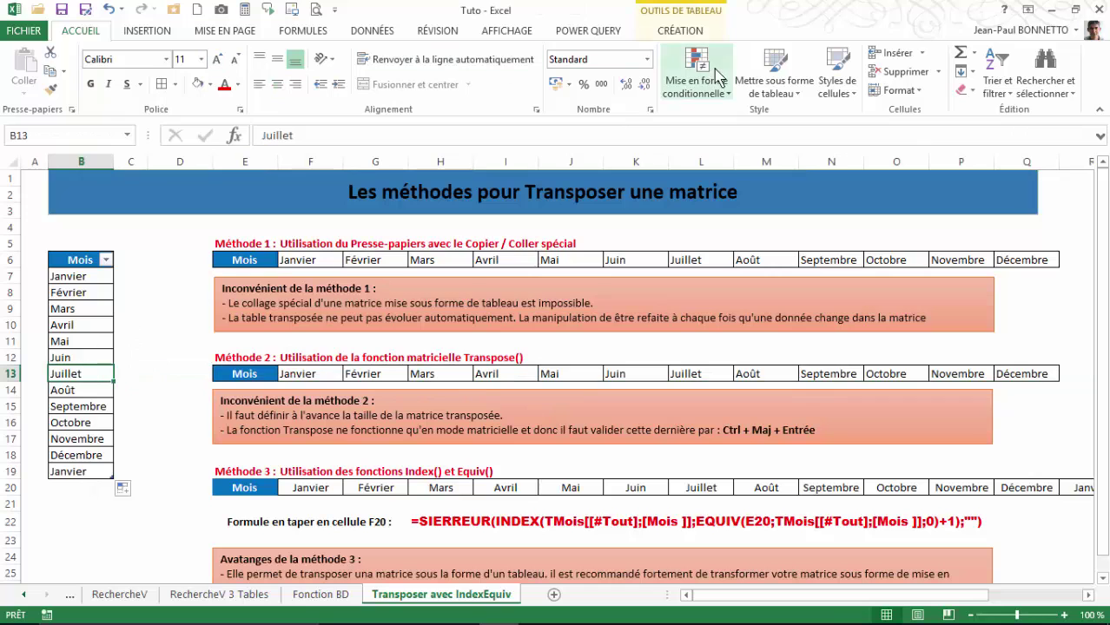
Step: Undo the extra Janvier row added to the TMois month table
left_click(109, 9)
left_click(93, 293)
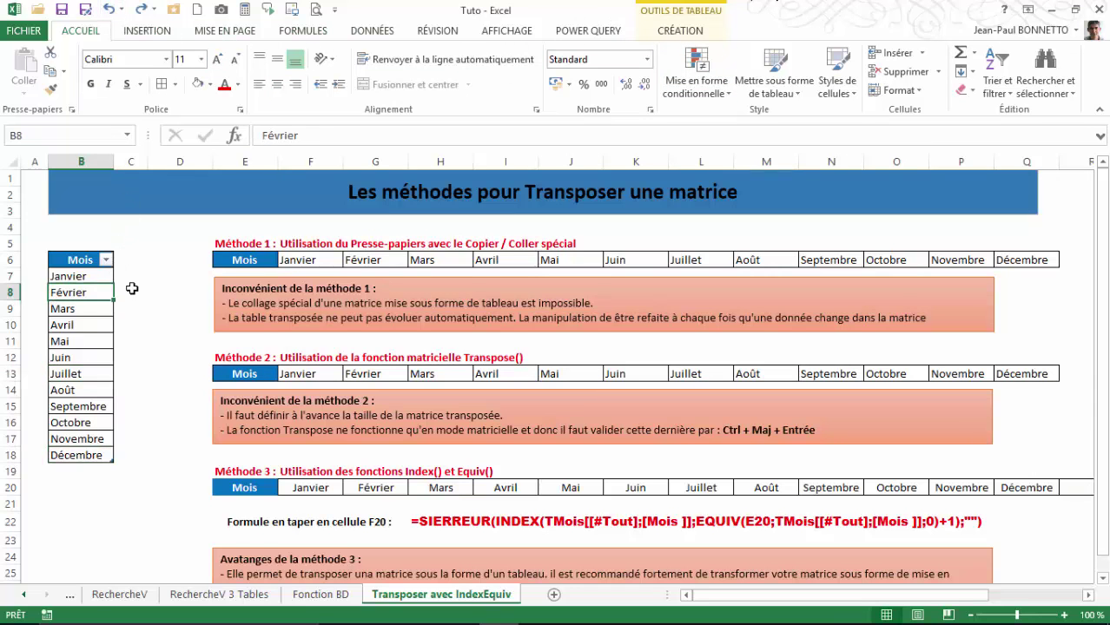
scroll(130, 287, "down", 2)
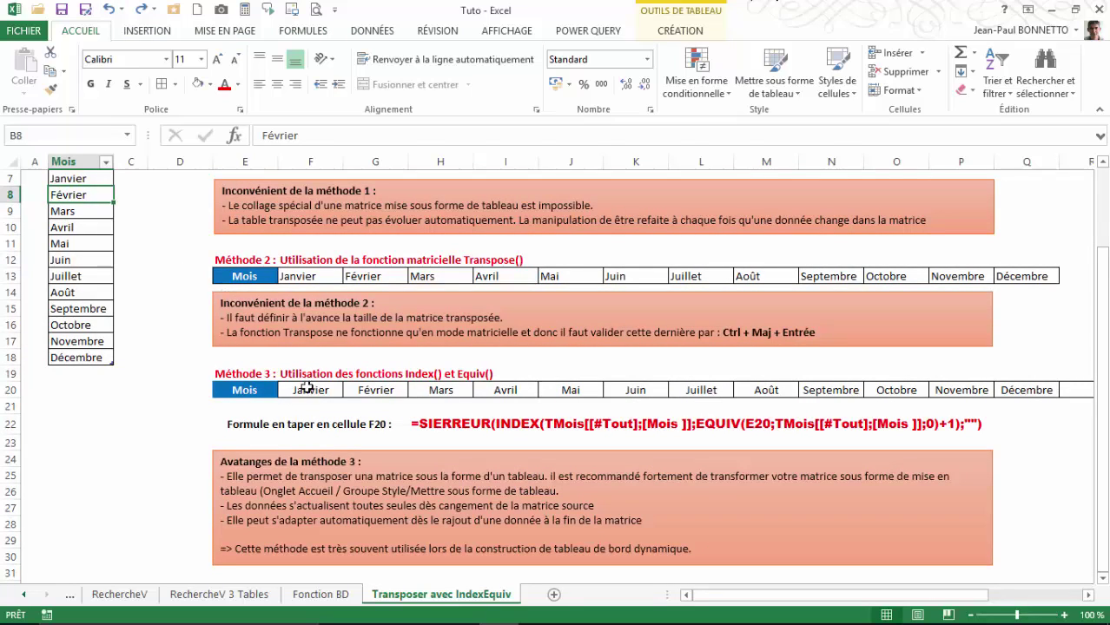
Step: Clear the Méthode 3 row from F20 onward, keeping only the Mois header in E20
left_click(304, 387)
left_click(229, 387)
left_click_drag(229, 388, 861, 390)
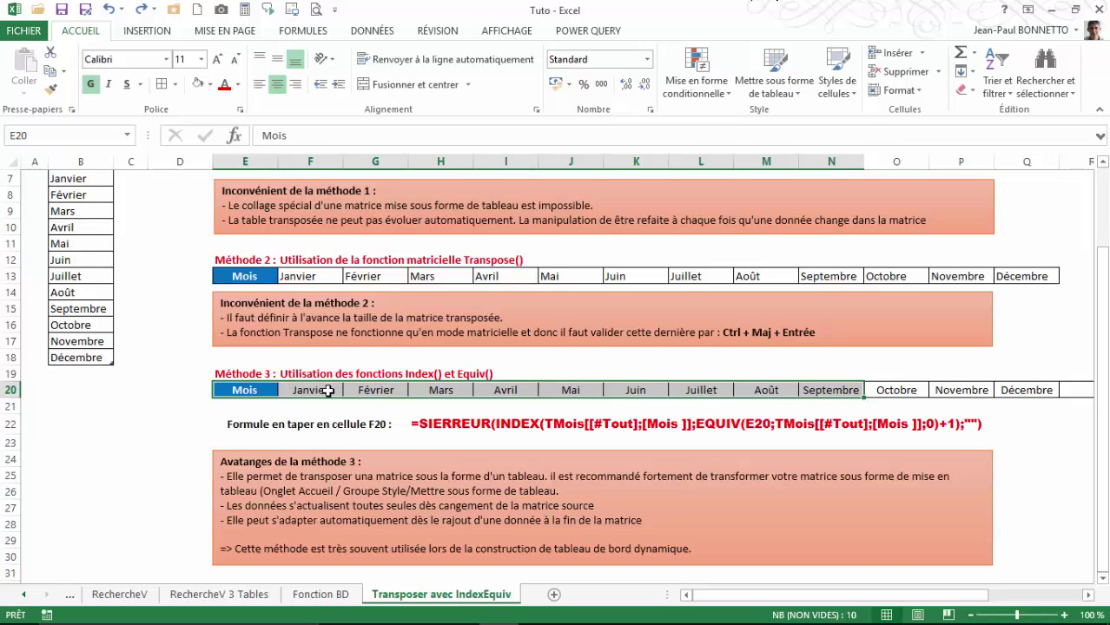
left_click_drag(328, 390, 962, 398)
scroll(962, 398, "left", 1)
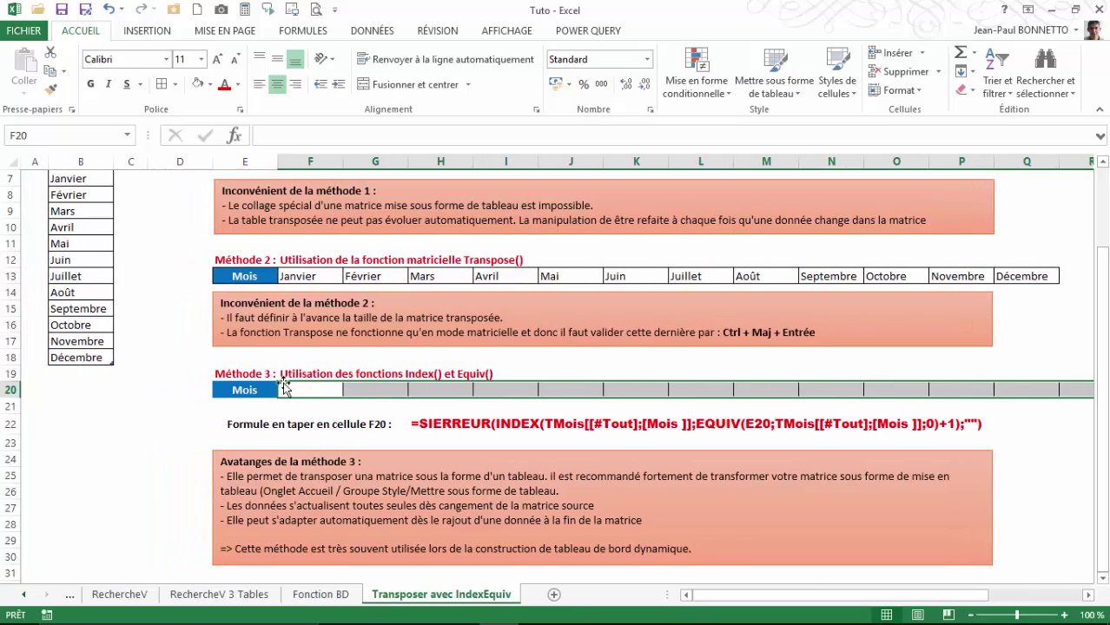
left_click(265, 392)
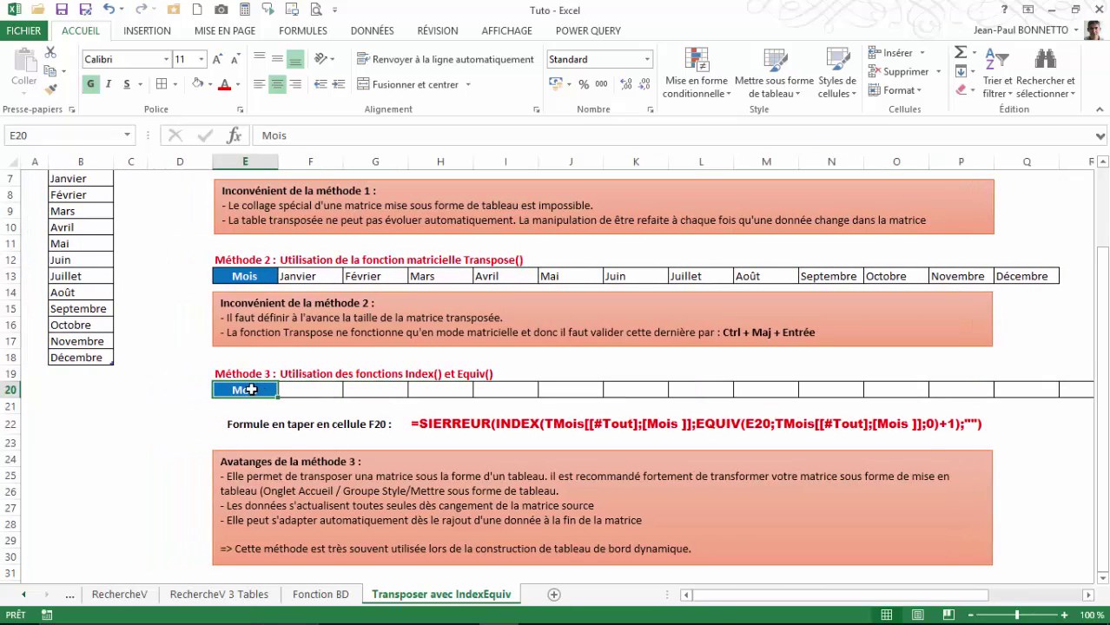
scroll(252, 386, "up", 1)
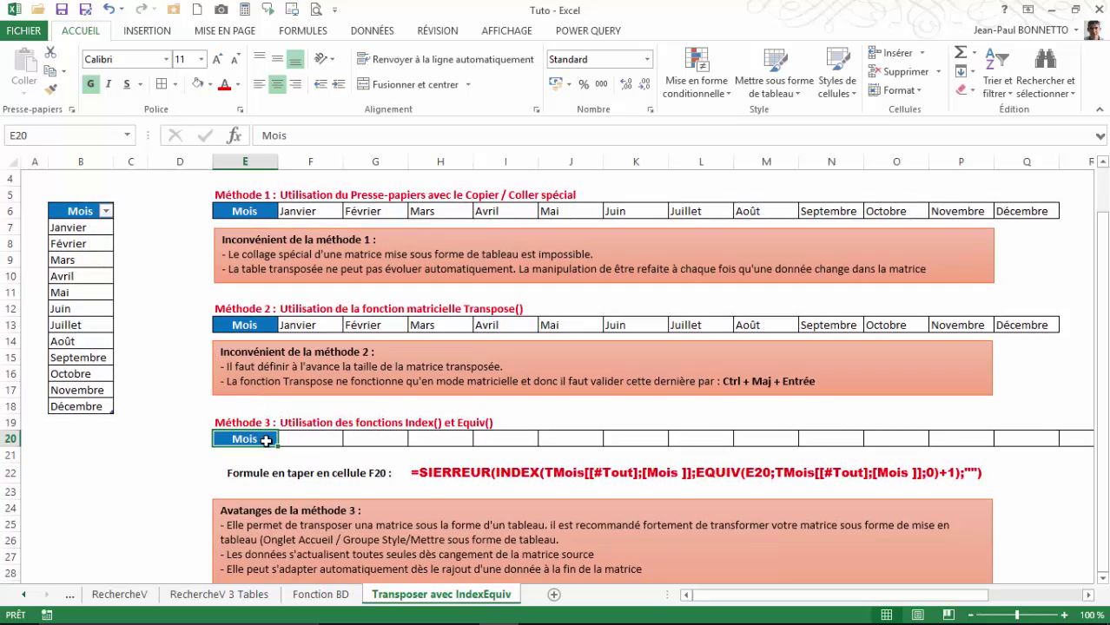
left_click(322, 443)
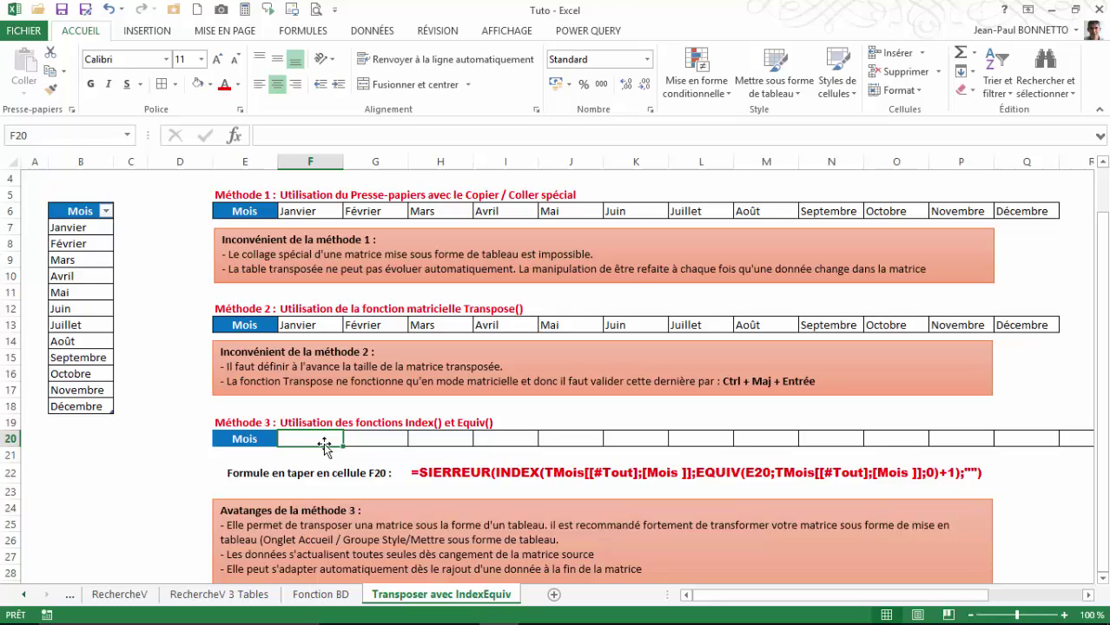
Step: In F20, type =INDEX over the TMois Mois column, followed by ;EQUIV
type("=")
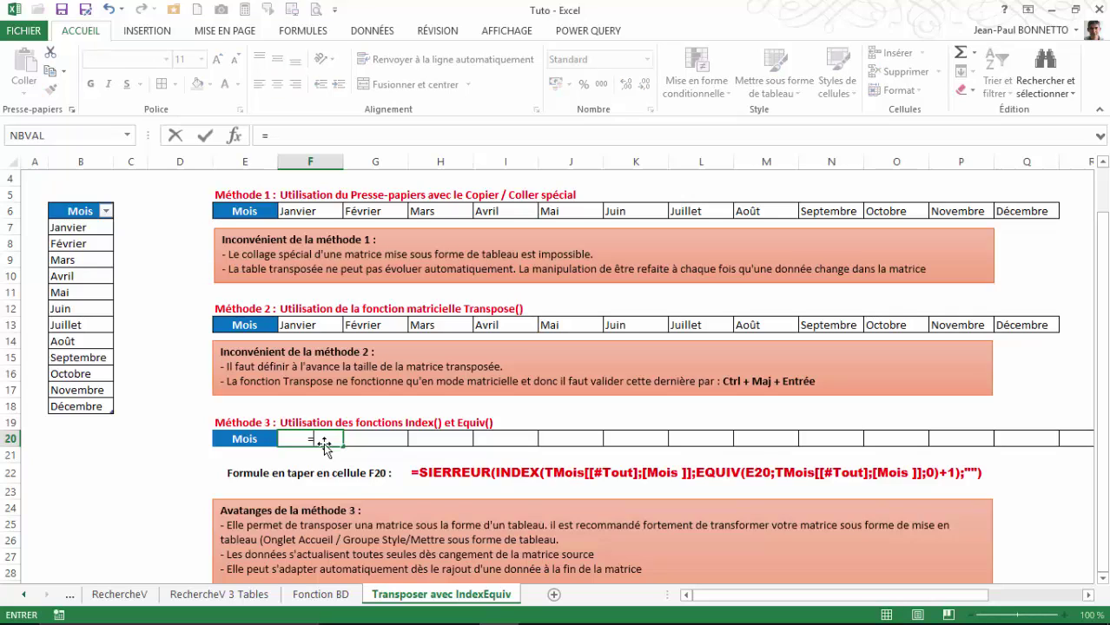
type("inde")
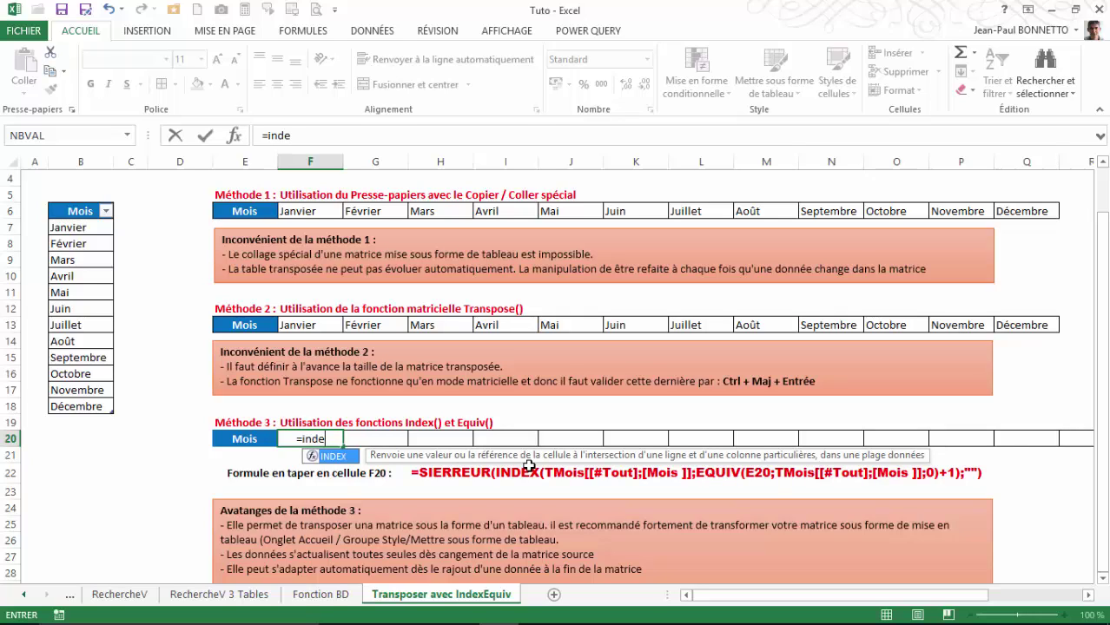
type("x")
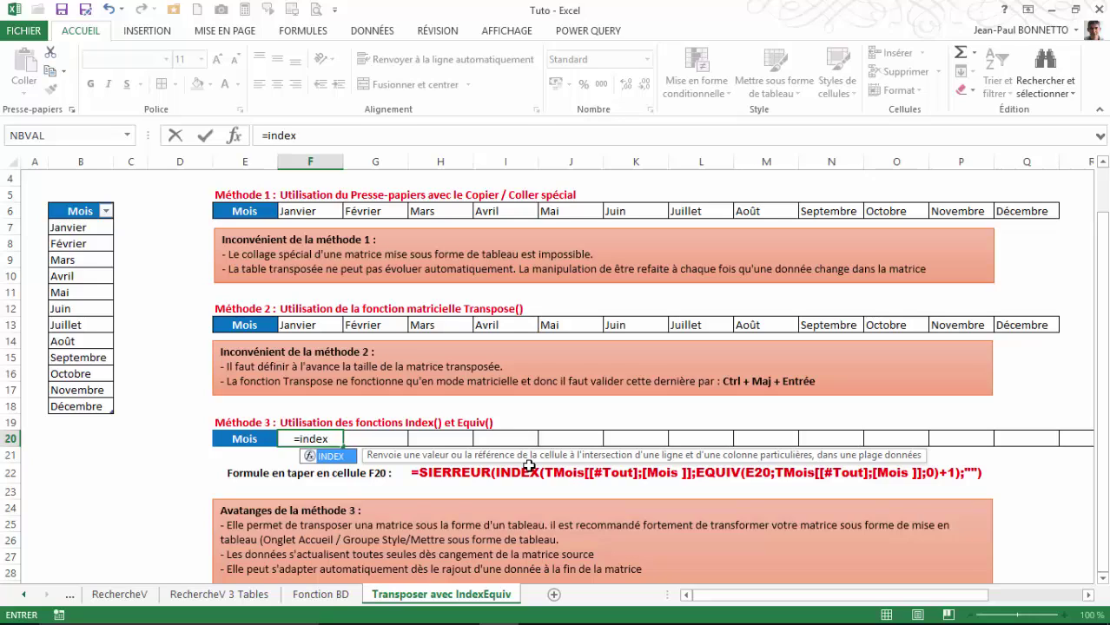
type("(")
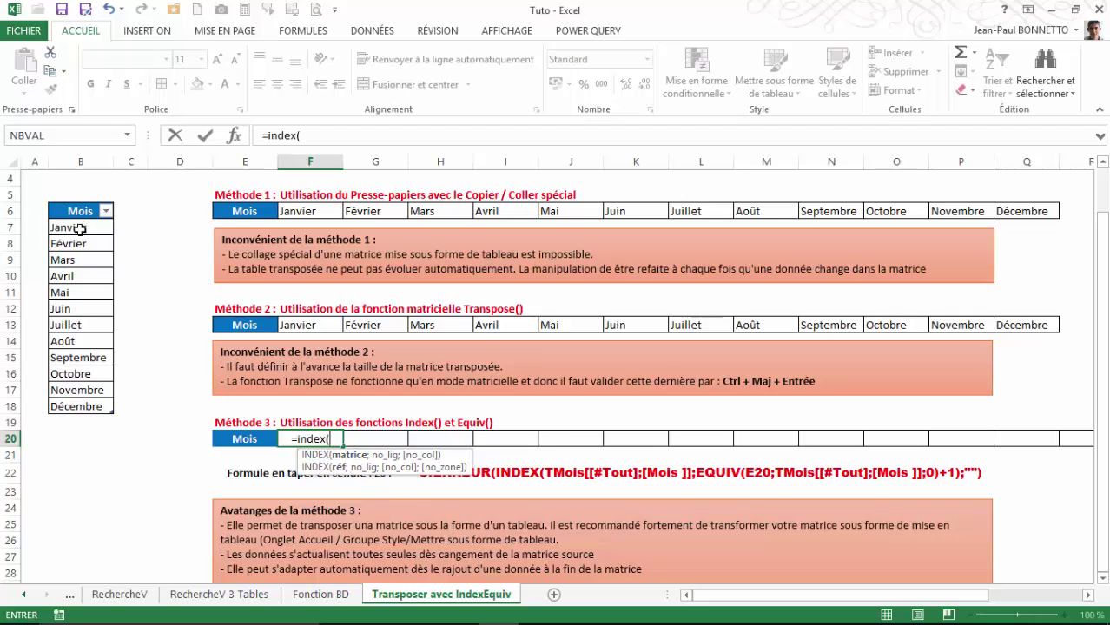
left_click_drag(78, 212, 111, 406)
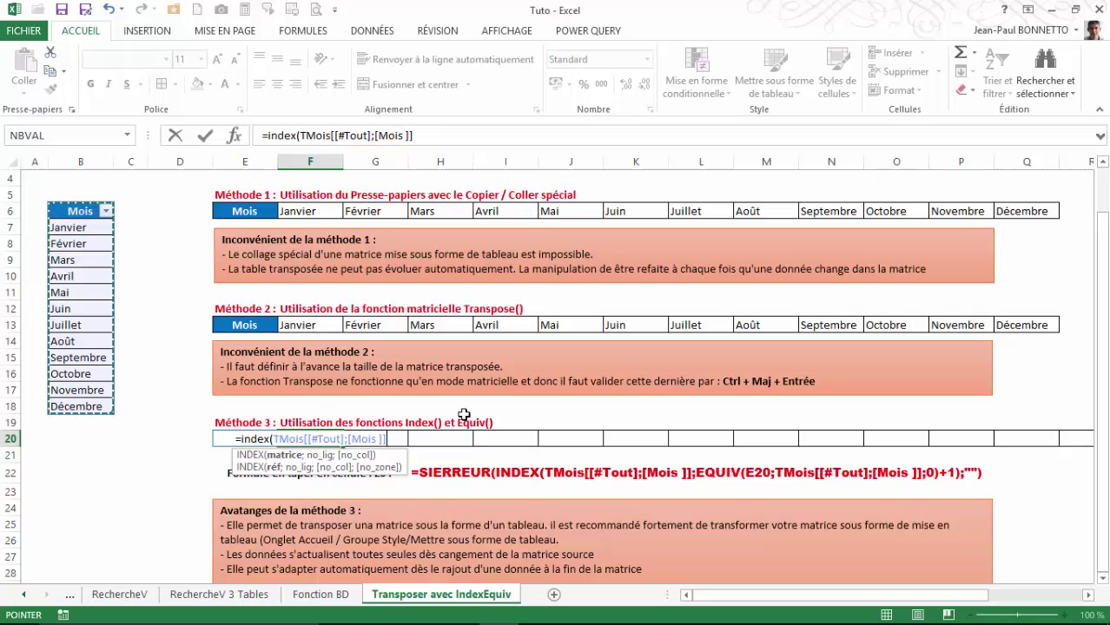
type(";")
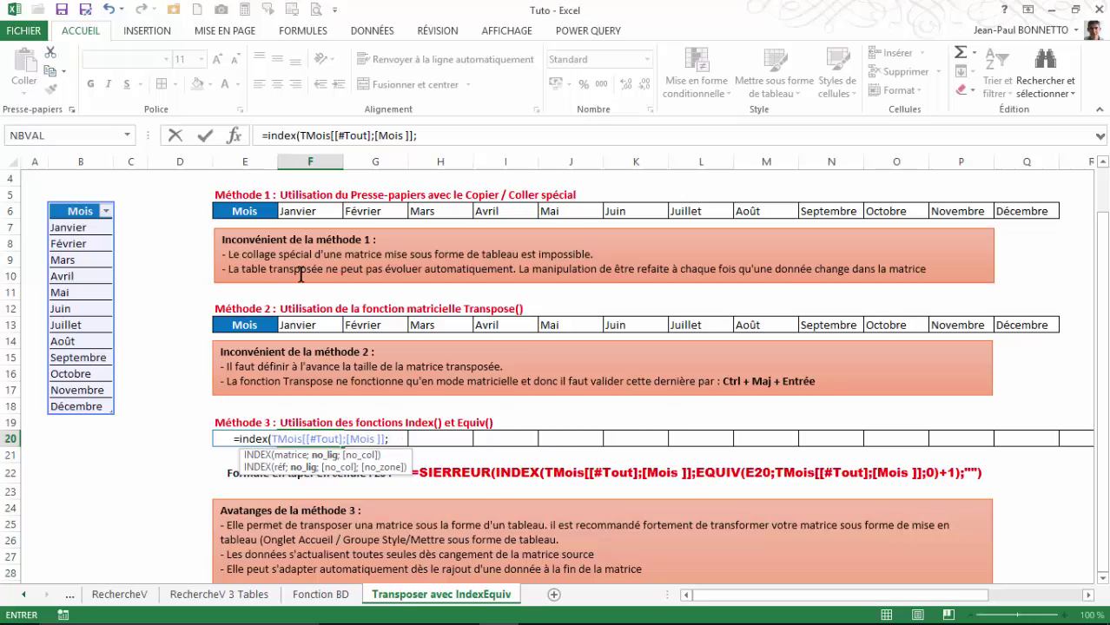
type("equiv")
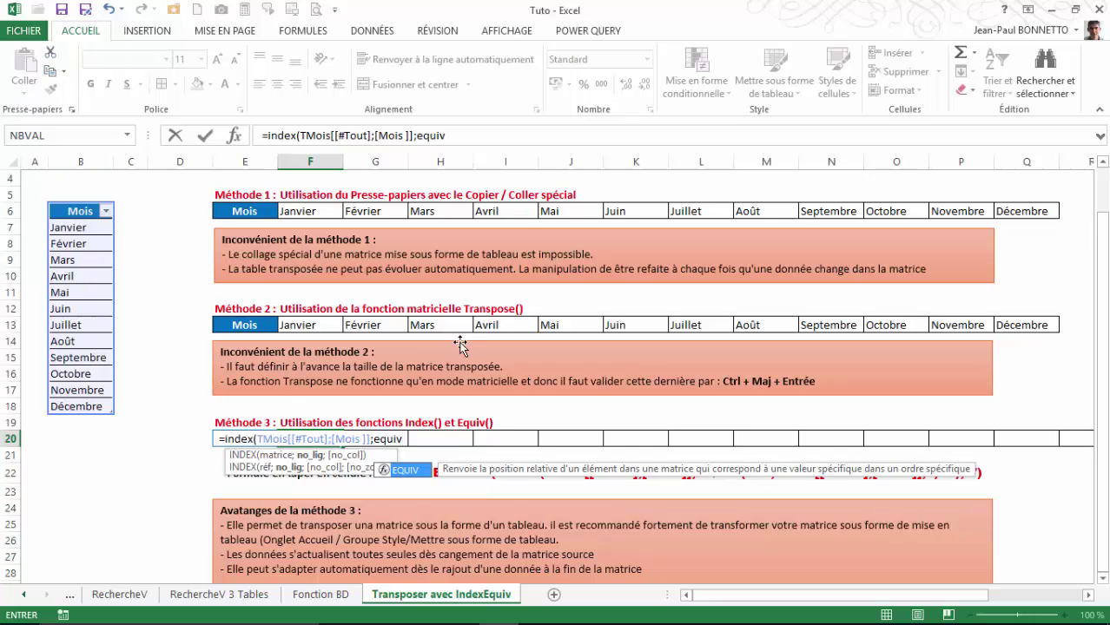
Step: Complete EQUIV with lookup E20, the TMois Mois column and exact match 0, add +1, and enter
type("(")
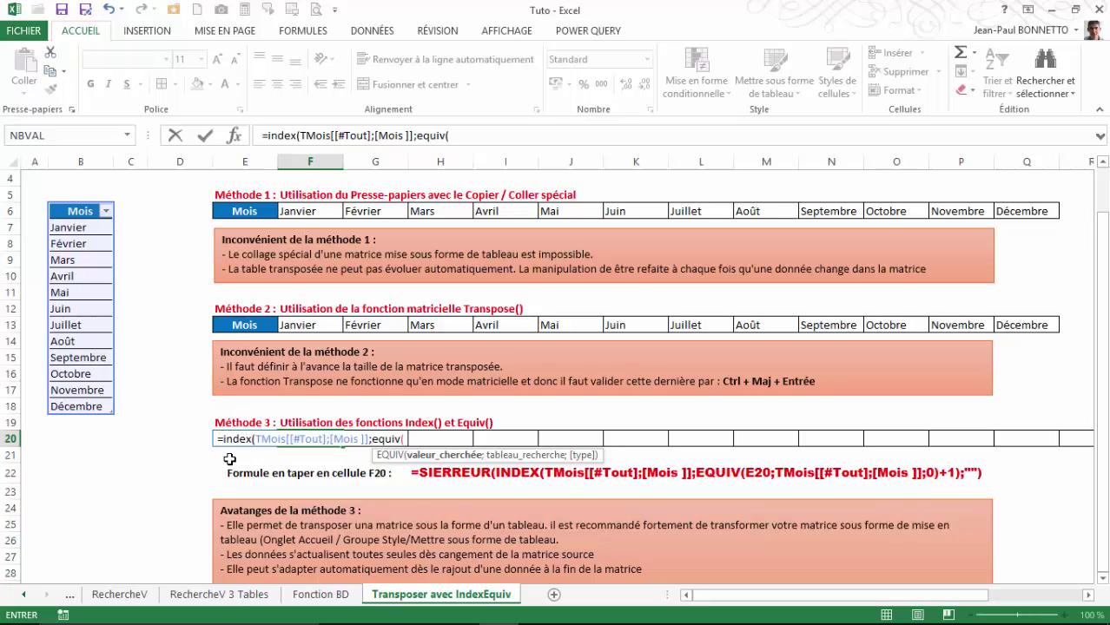
key("Left")
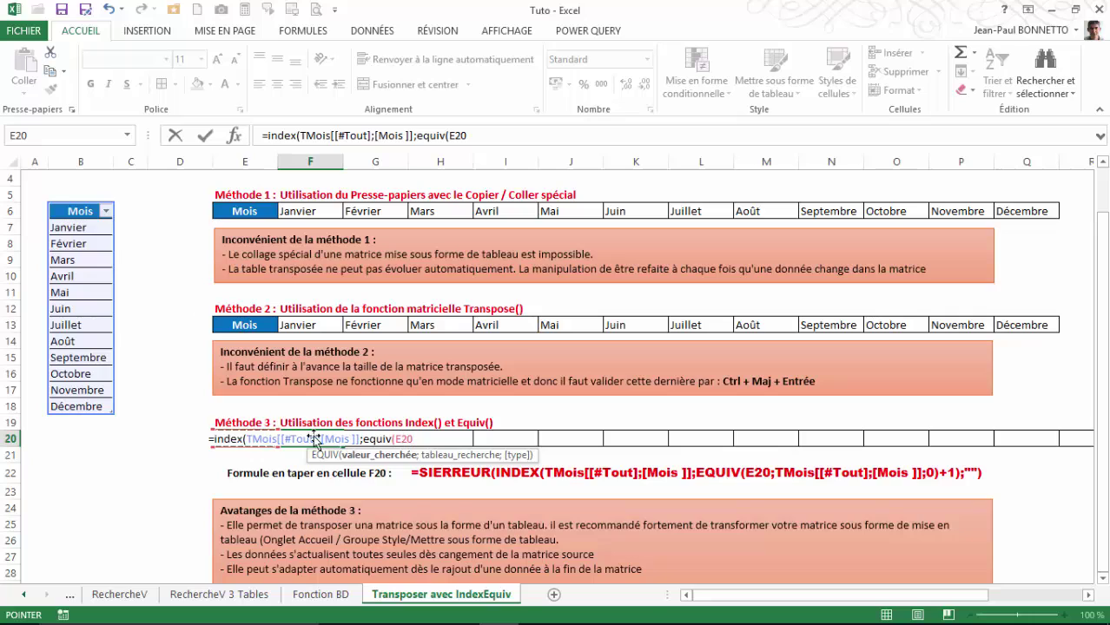
type(";")
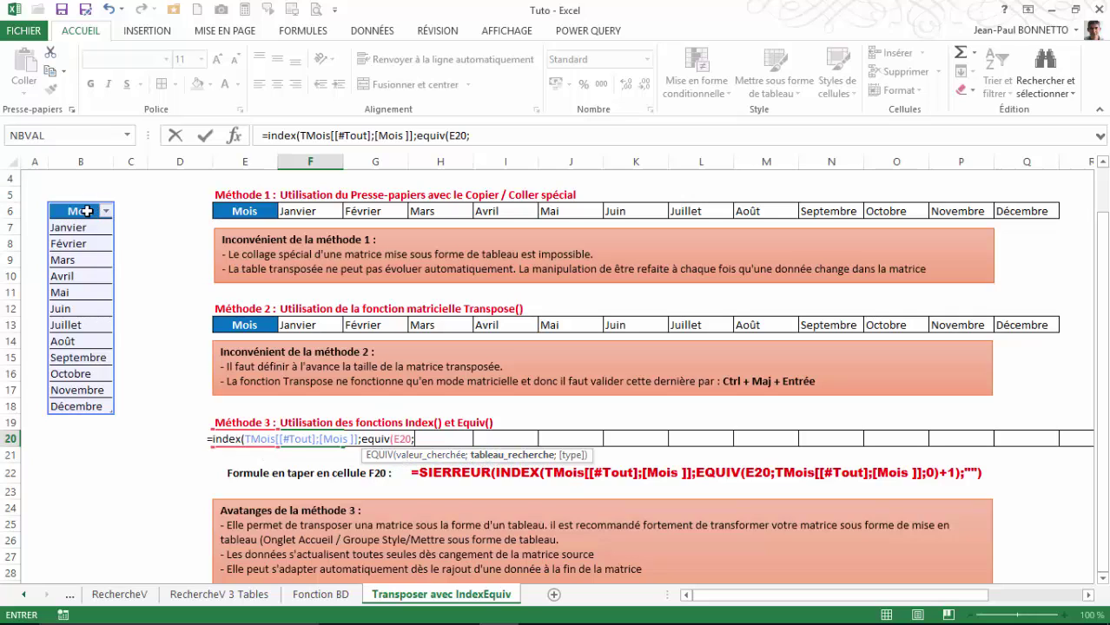
left_click_drag(85, 211, 97, 402)
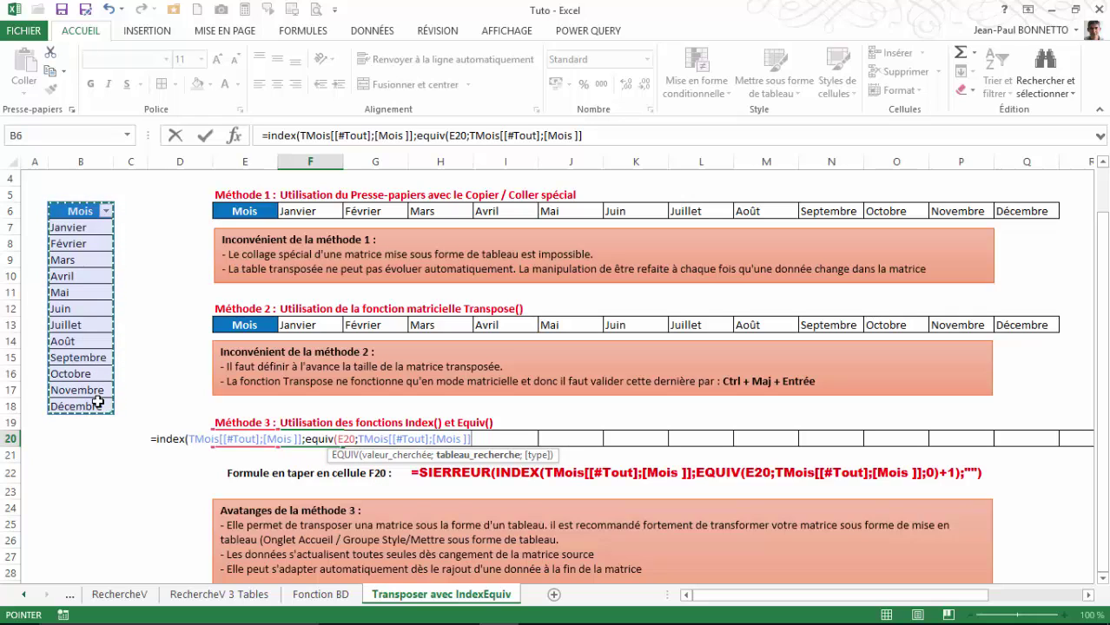
type(";")
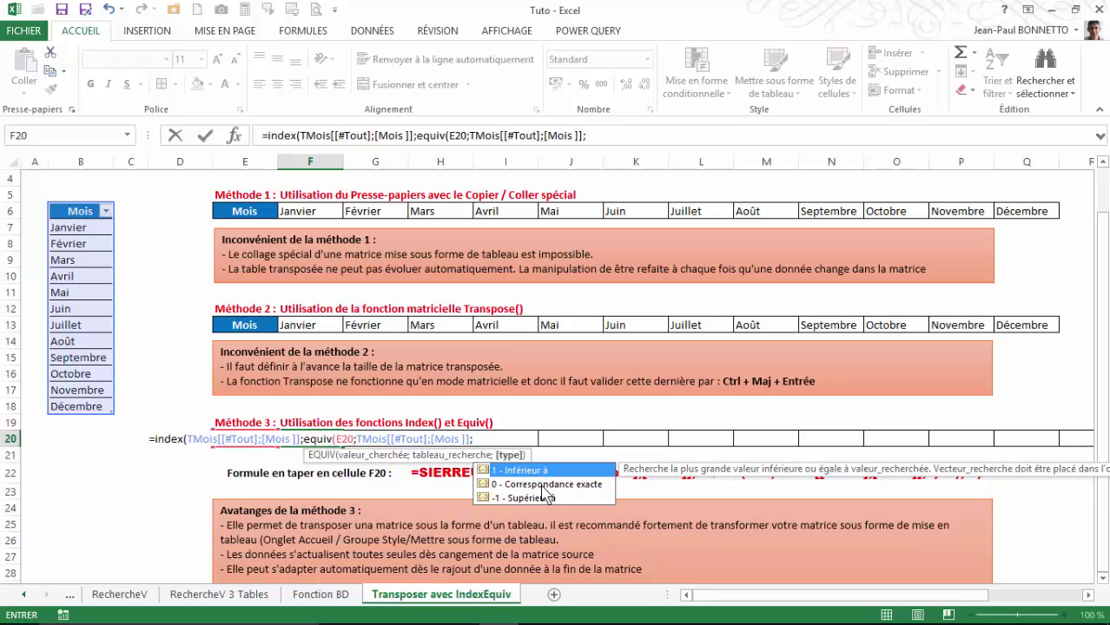
left_click(541, 484)
double_click(543, 486)
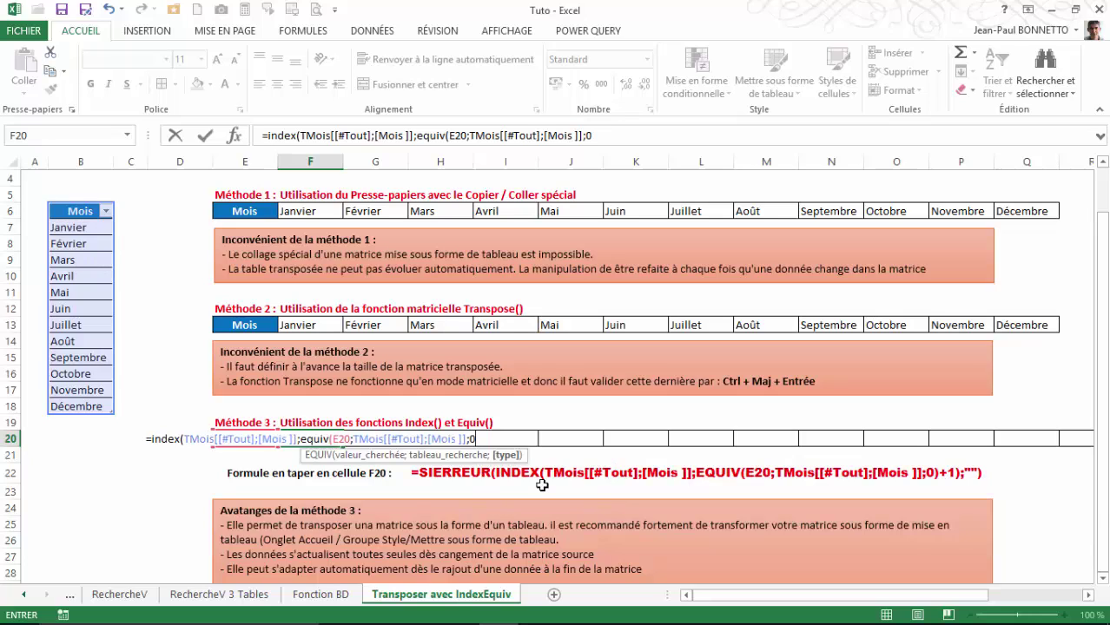
type(")")
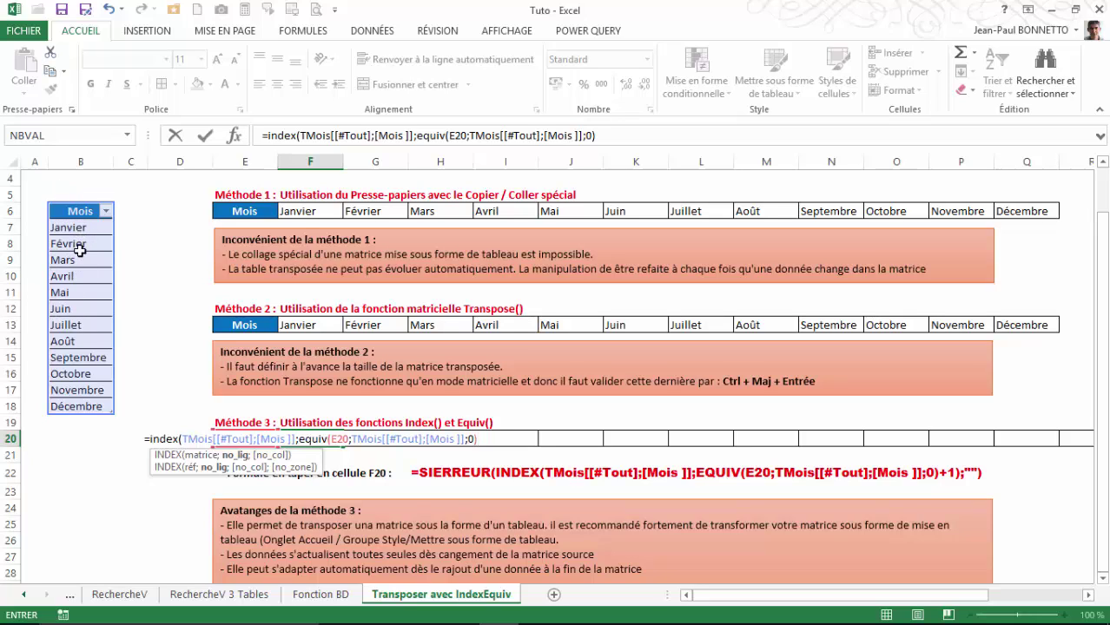
type("+1")
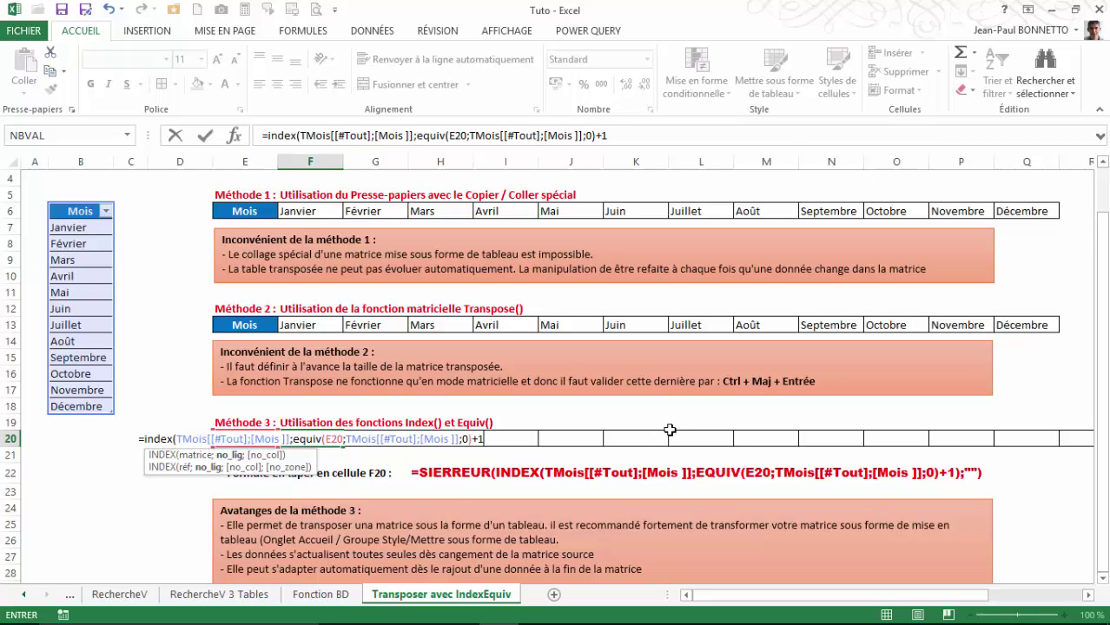
type(")")
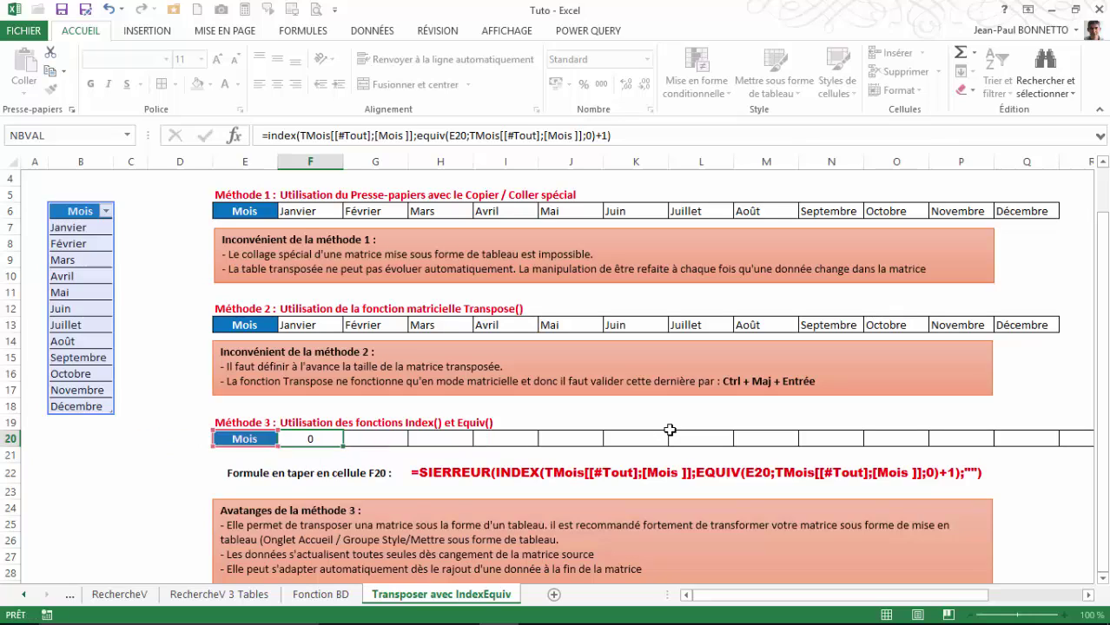
key("Return")
Step: Fill the F20 formula right along row 20: Janvier through Décembre, then #REF! in R20
left_click(337, 440)
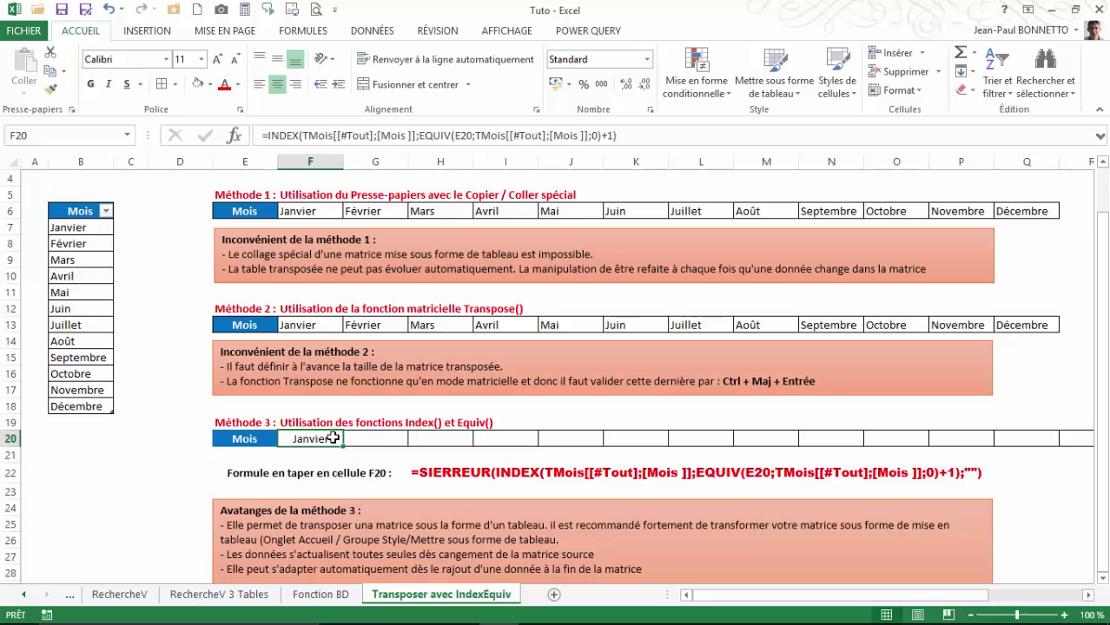
left_click_drag(342, 447, 1030, 446)
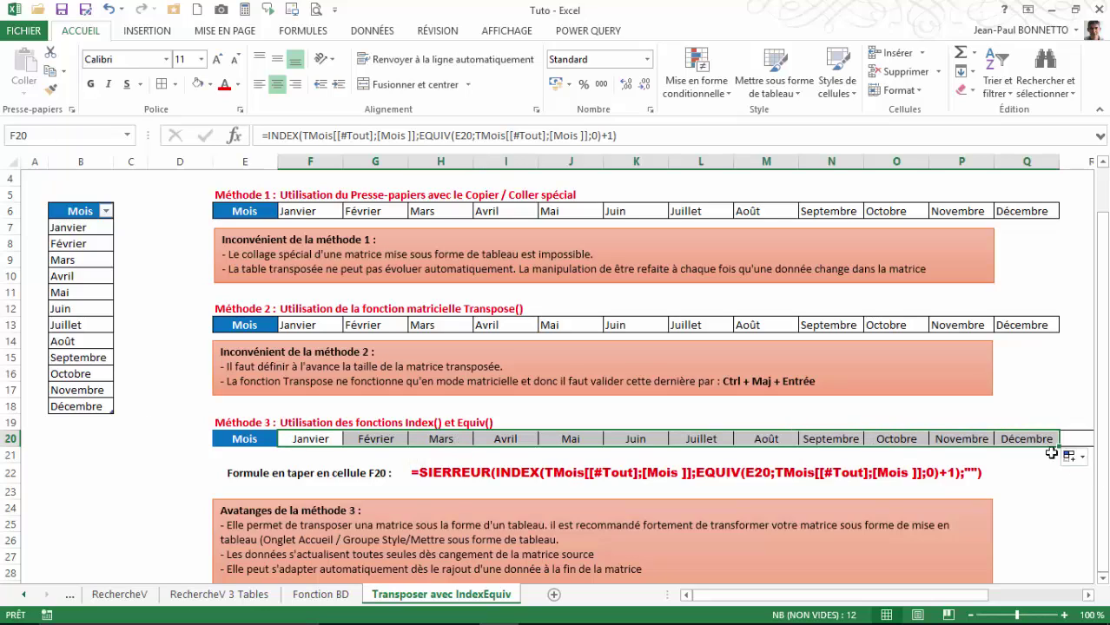
mouse_move(1058, 446)
left_mouse_down()
mouse_move(1081, 448)
mouse_move(969, 441)
left_mouse_up()
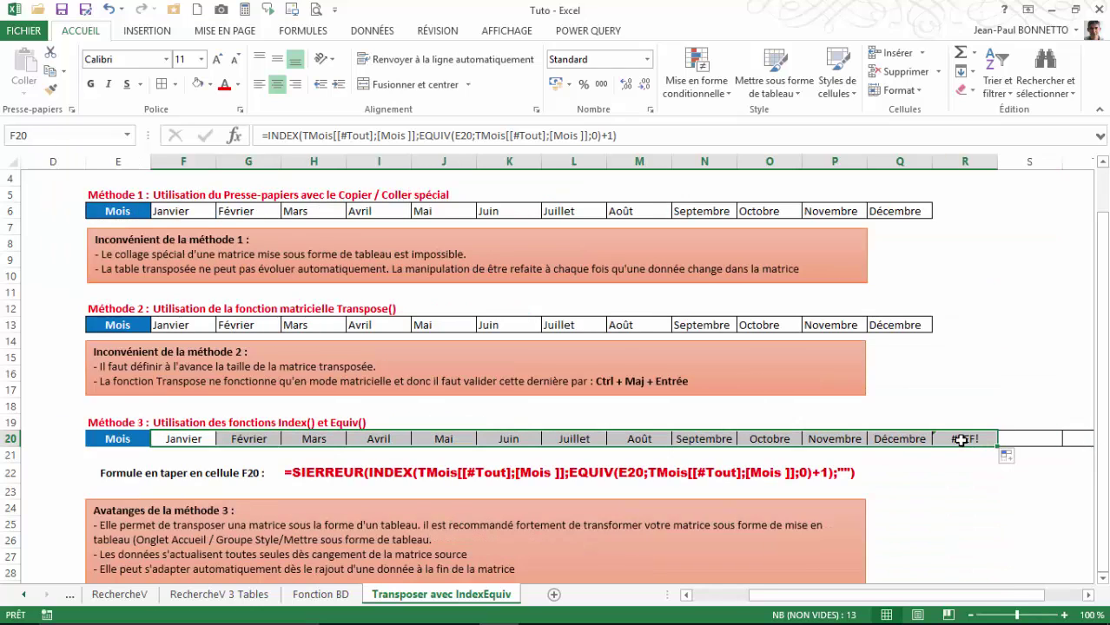
left_click_drag(932, 595, 876, 594)
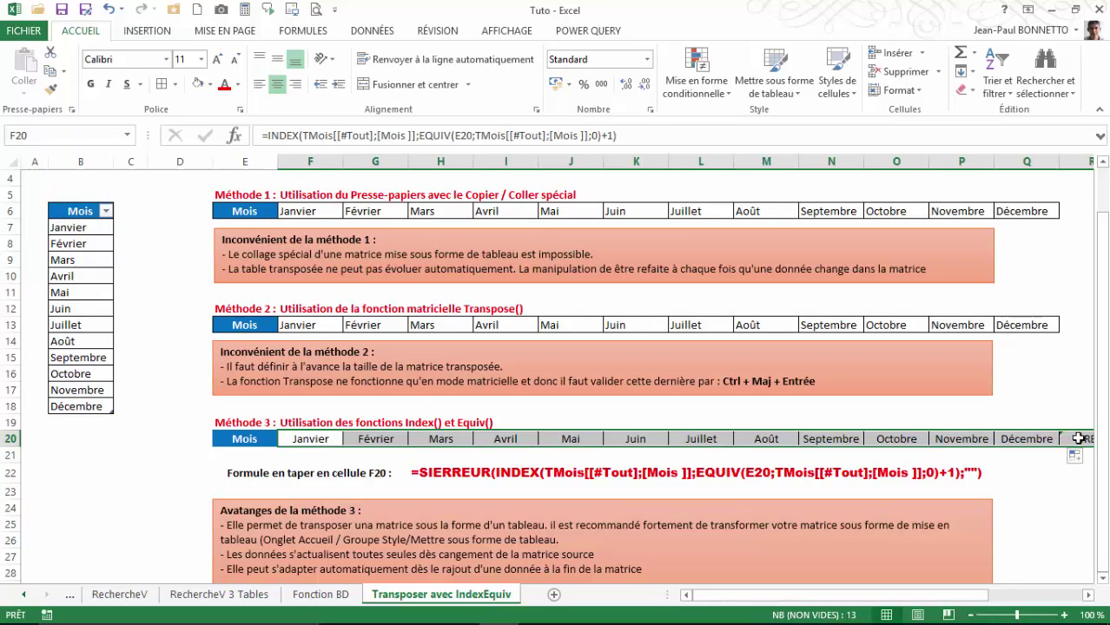
left_click(314, 437)
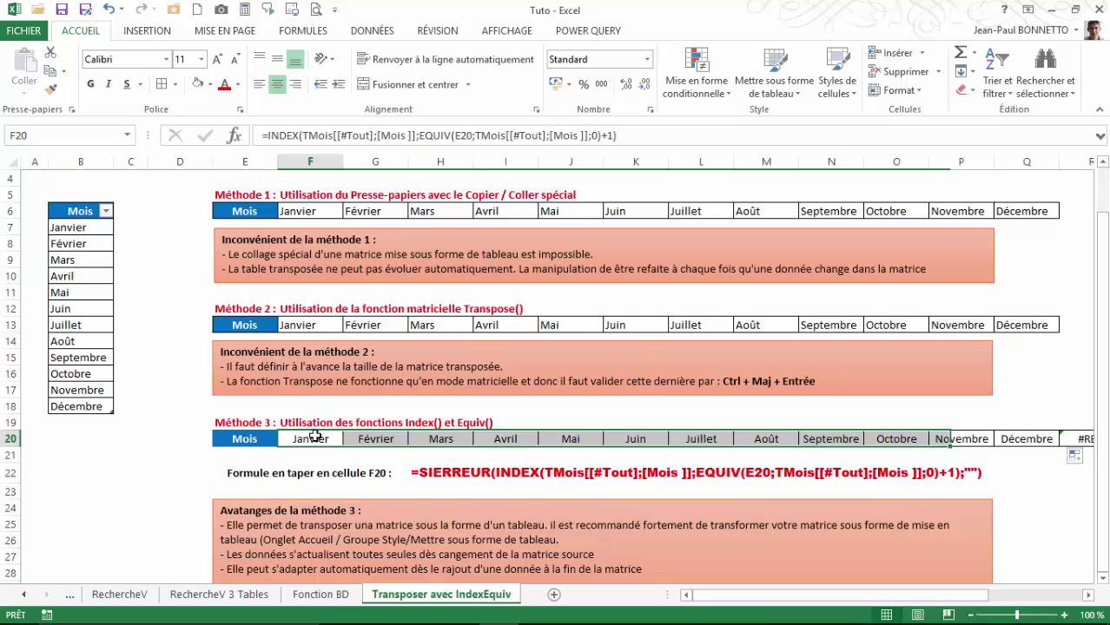
Step: Wrap the F20 formula as =SIERREUR(INDEX(…)+1;"") so errors return empty text
left_click(265, 136)
left_click(348, 160)
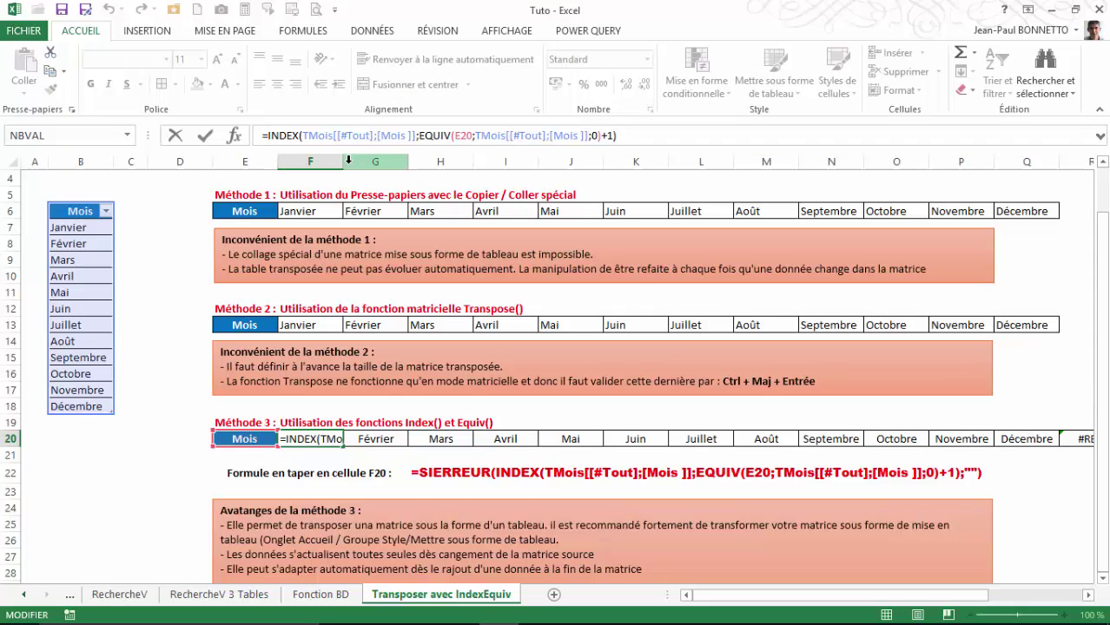
type("si")
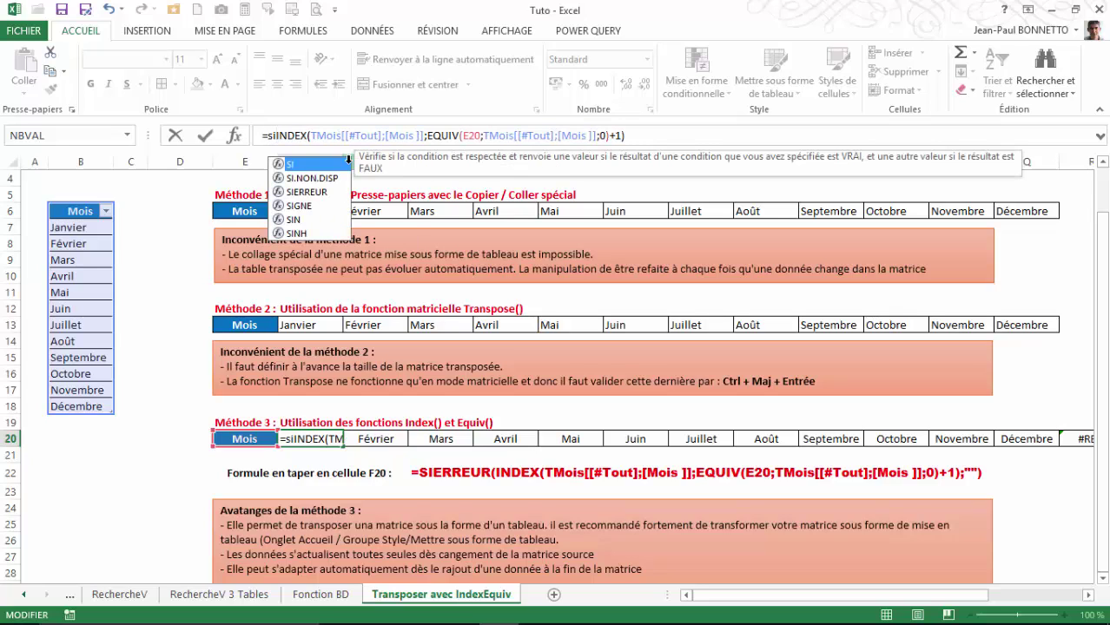
double_click(317, 192)
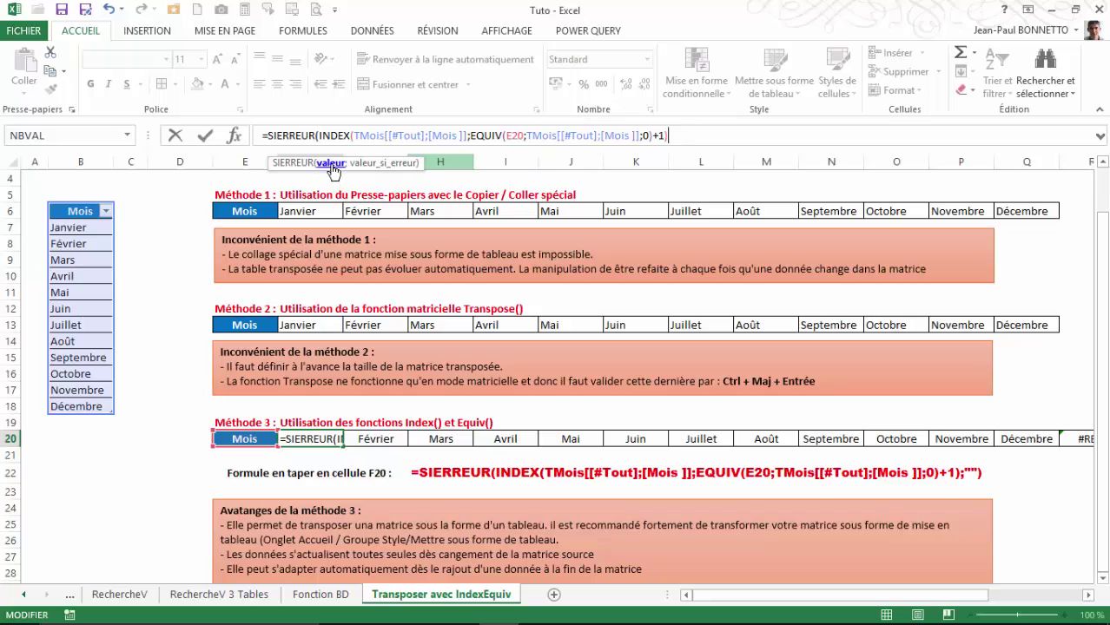
left_click(741, 136)
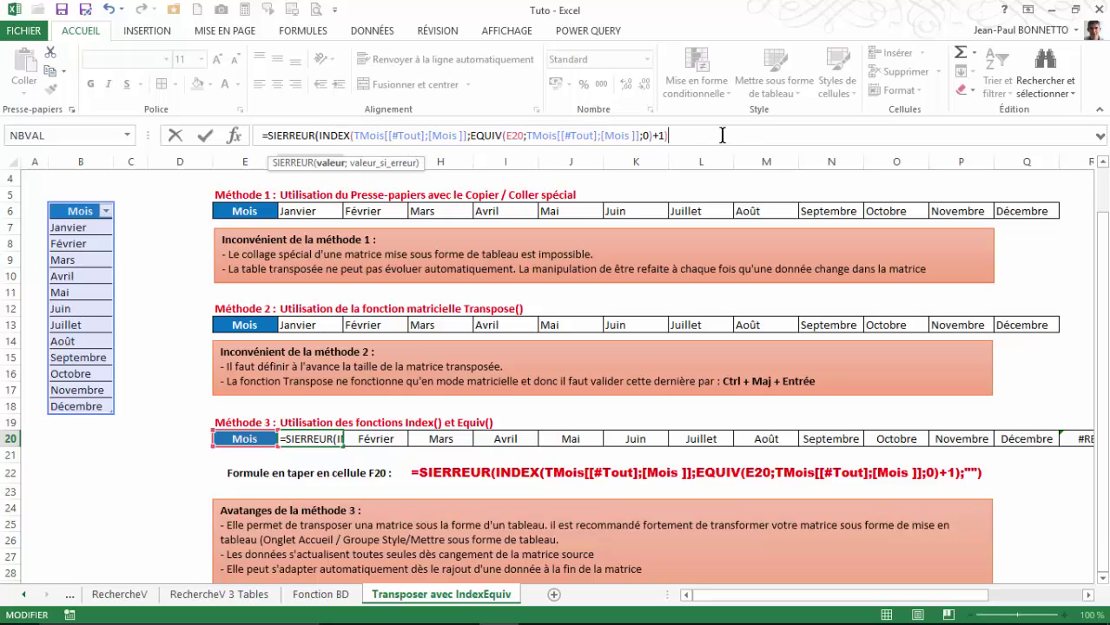
type(";")
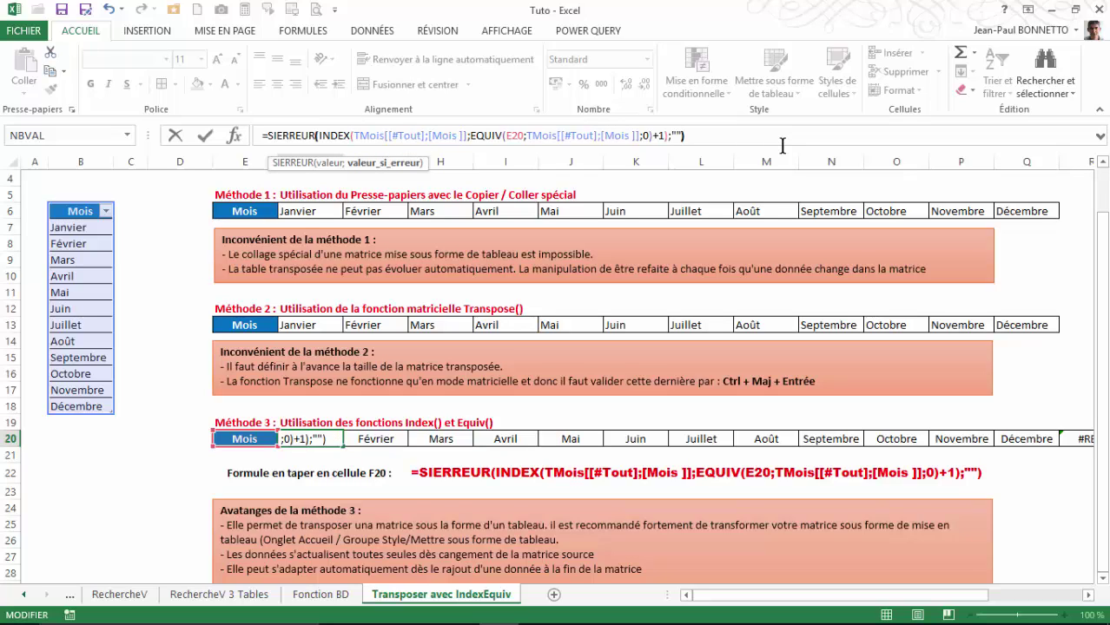
key("Return")
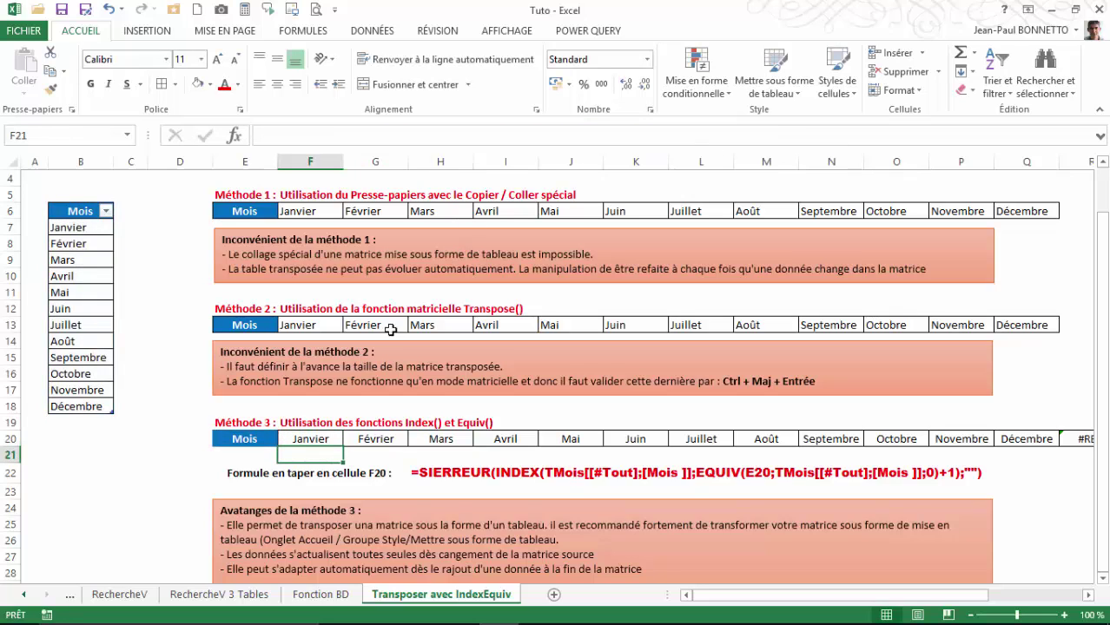
left_click(314, 435)
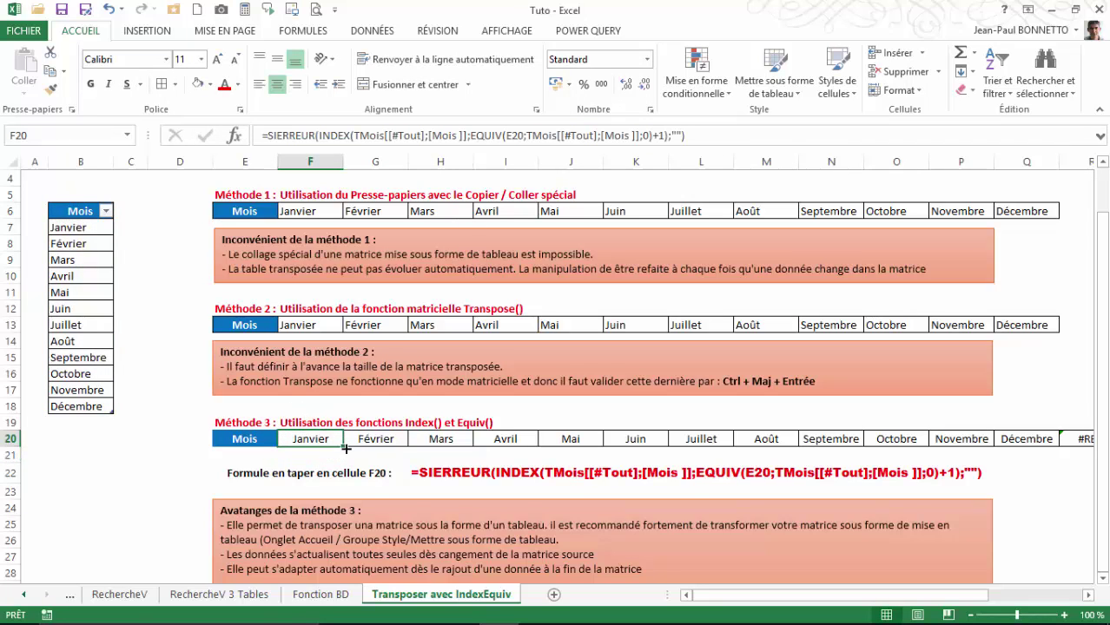
Step: Fill the SIERREUR formula from F20 through U20, leaving blanks after Décembre
mouse_move(344, 446)
left_mouse_down()
mouse_move(1065, 453)
mouse_move(1014, 454)
mouse_move(1063, 443)
left_mouse_up()
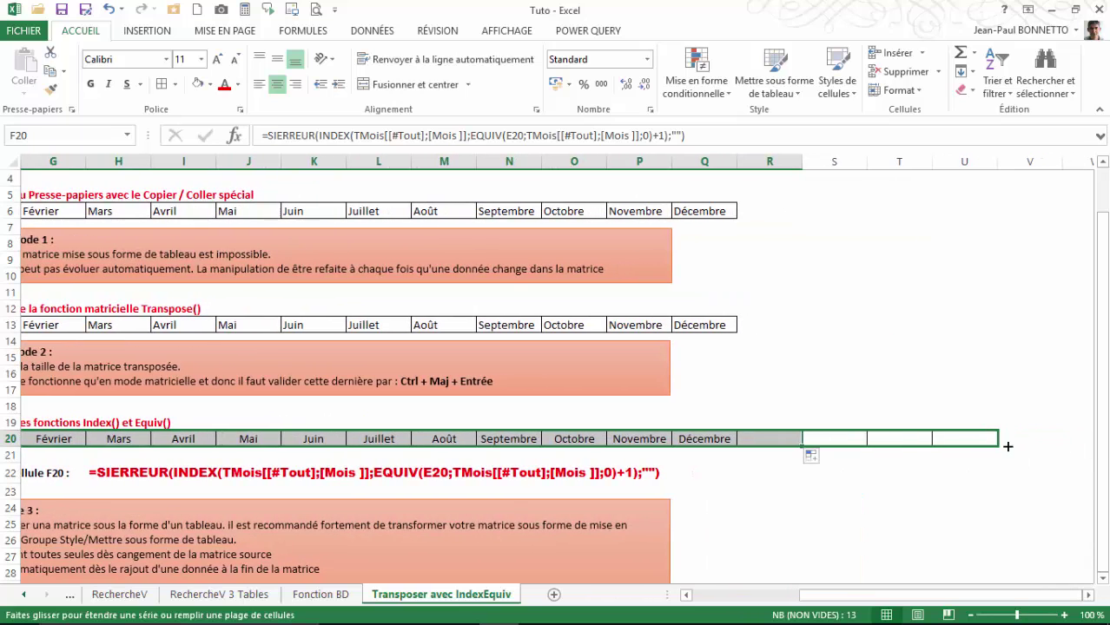
left_click_drag(1092, 447, 898, 438)
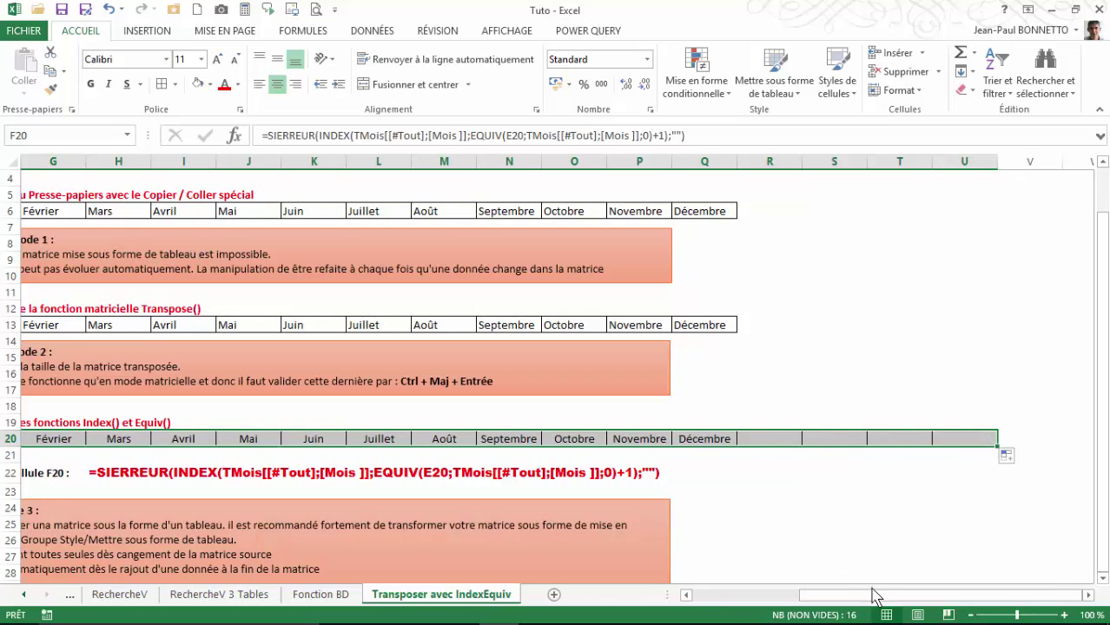
left_click_drag(872, 596, 711, 595)
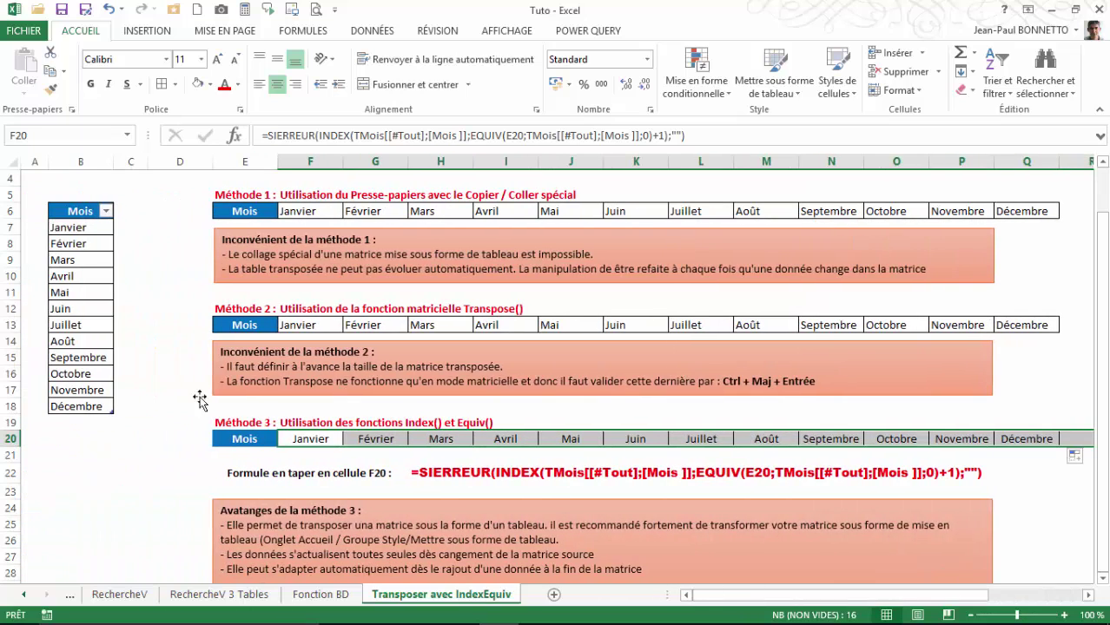
left_click(98, 427)
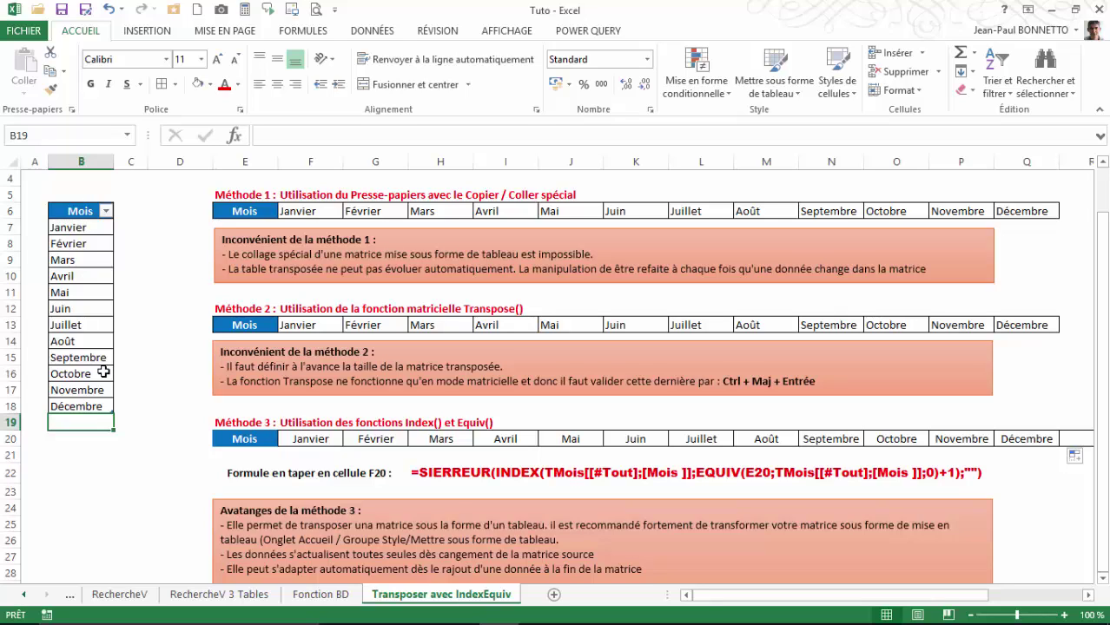
Step: Enter Titi in B19 as the new last row of the TMois table
type("Titi")
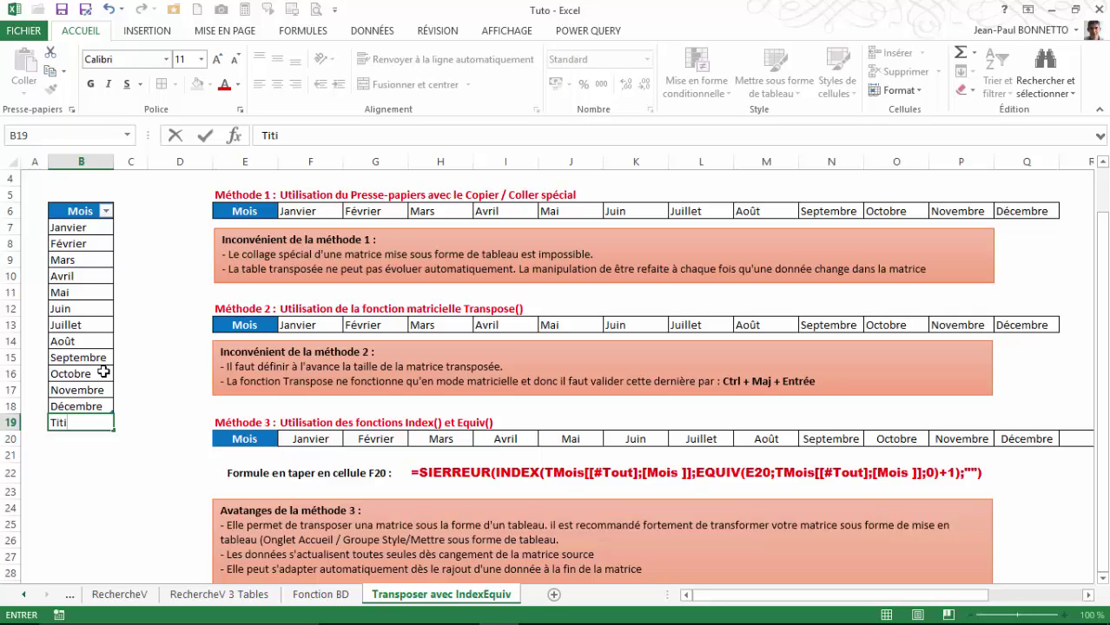
left_click(79, 342)
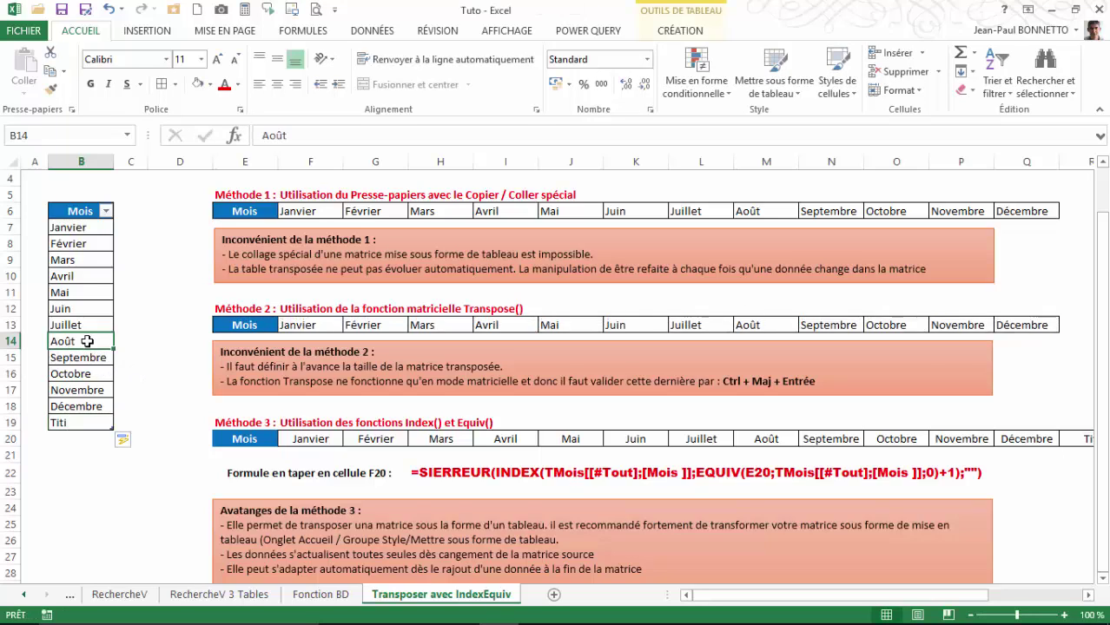
left_click(101, 422)
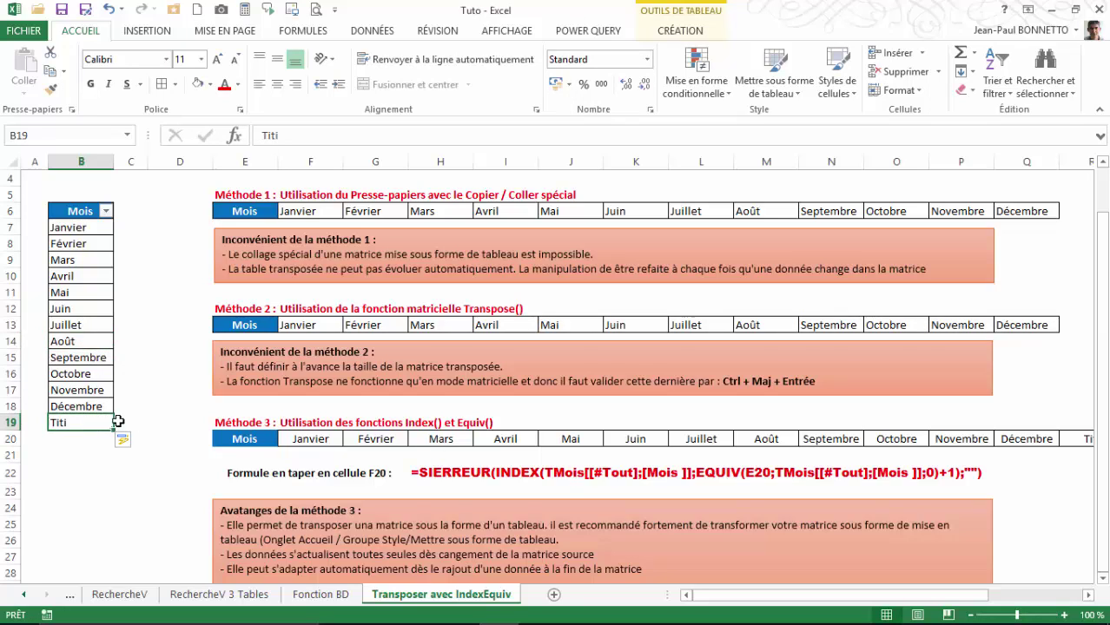
Step: Check along row 20 that Titi now appears in R20 after Décembre
left_click(87, 359)
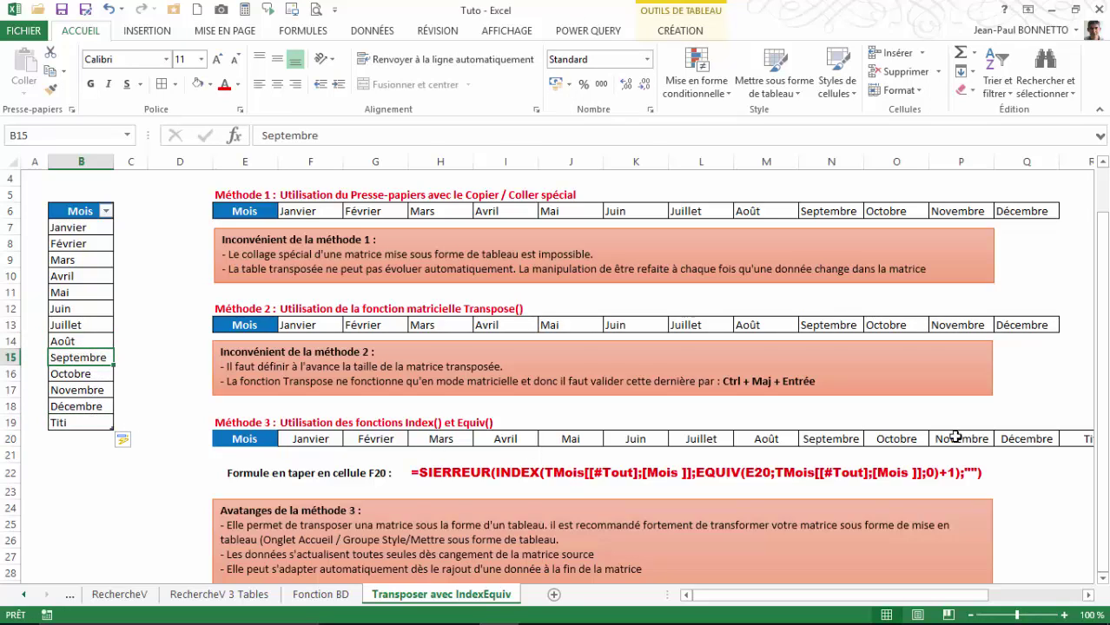
left_click(979, 441)
key("Right")
key("Right")
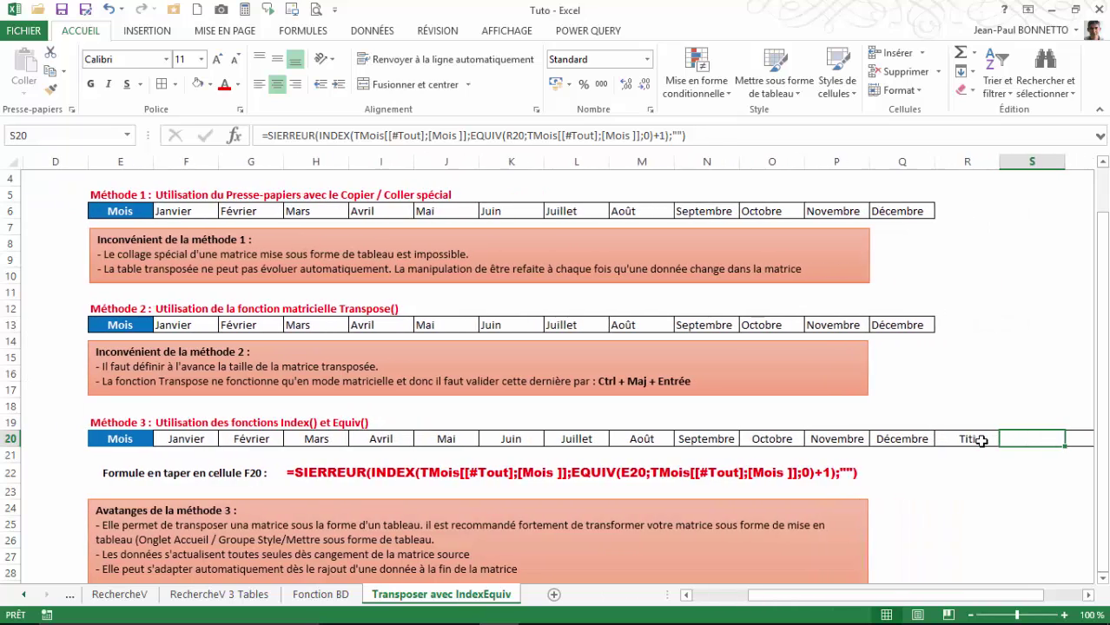
key("Right")
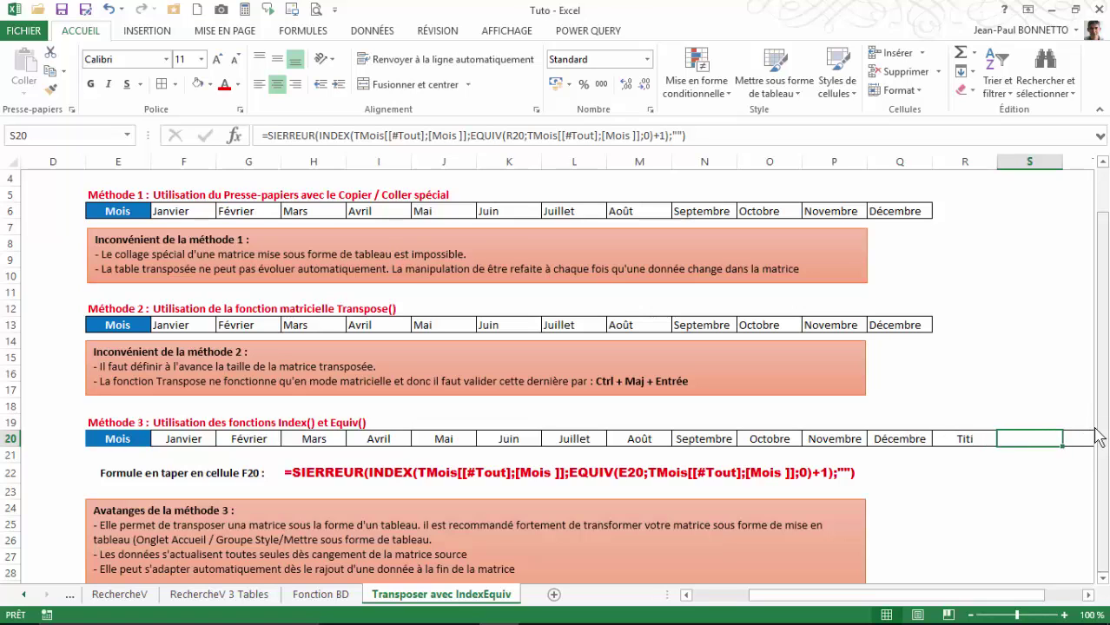
left_click(972, 440)
left_click_drag(864, 597, 807, 599)
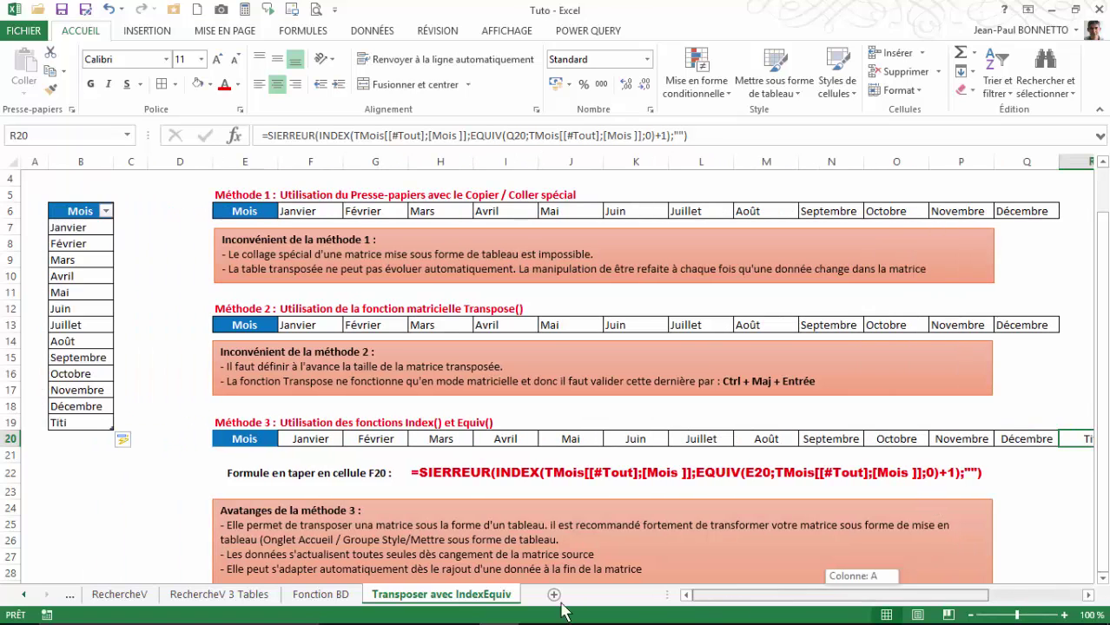
left_click(69, 290)
left_click(74, 306)
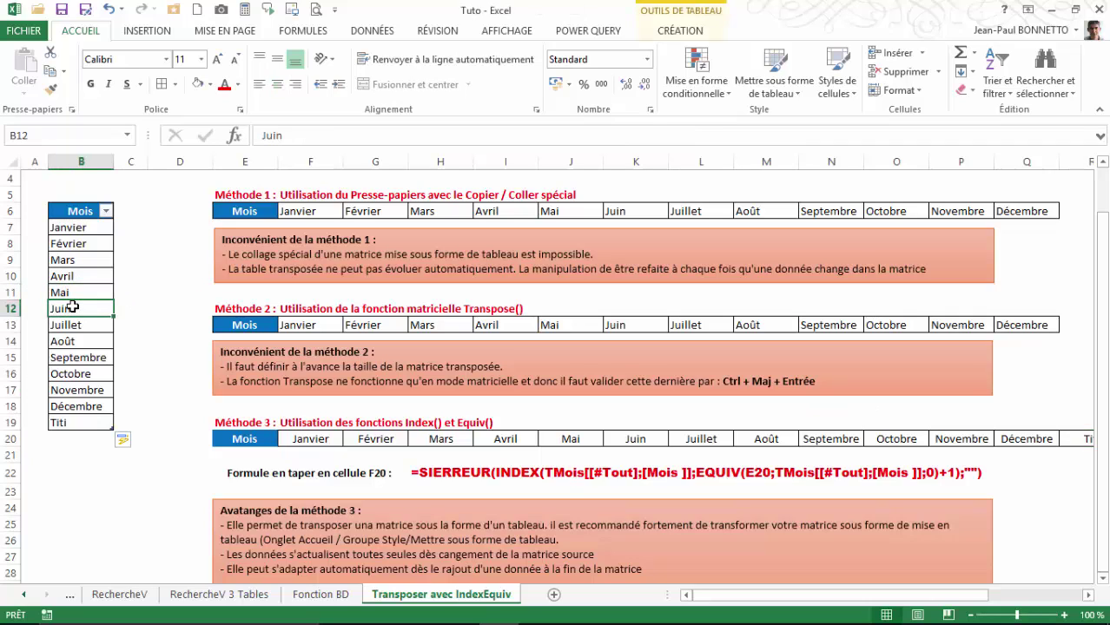
type("Toto")
key("Return")
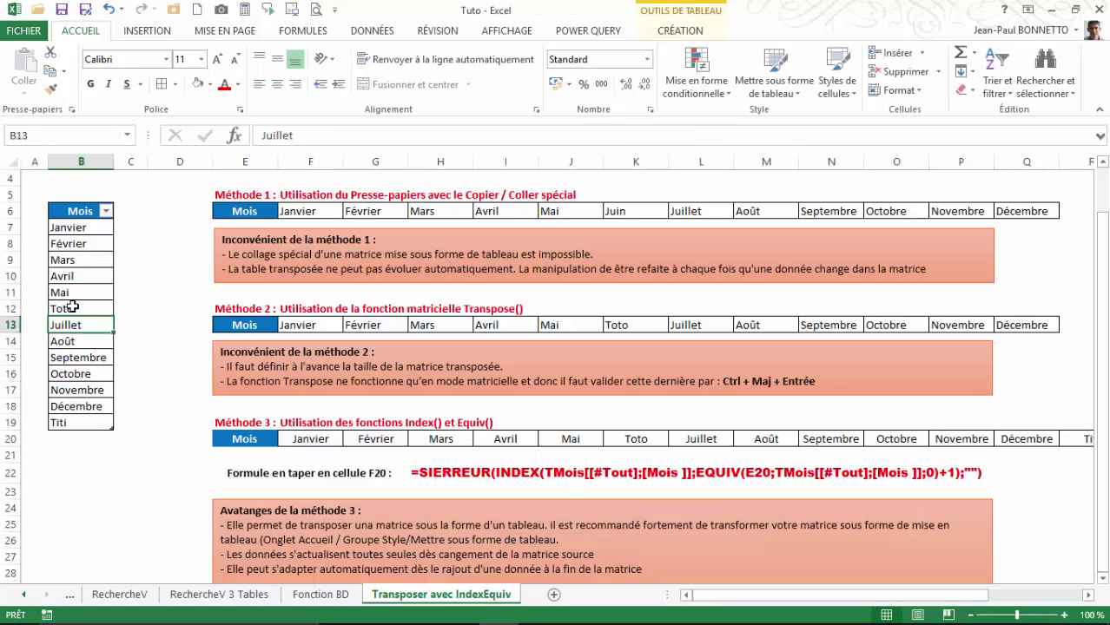
left_click(631, 438)
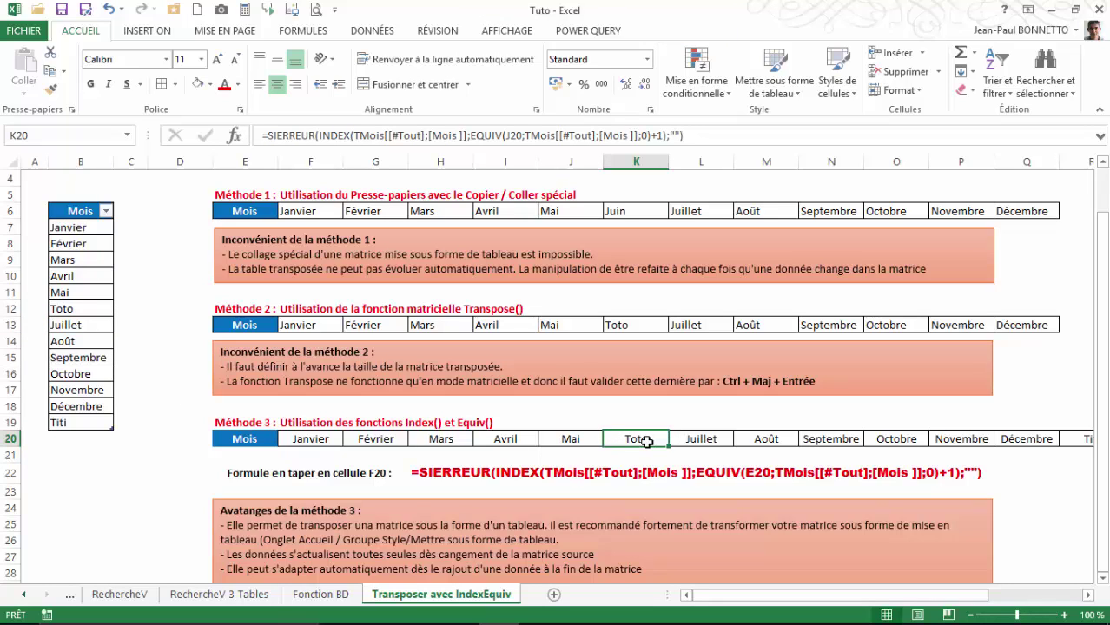
left_click(78, 292)
left_click_drag(112, 300, 113, 316)
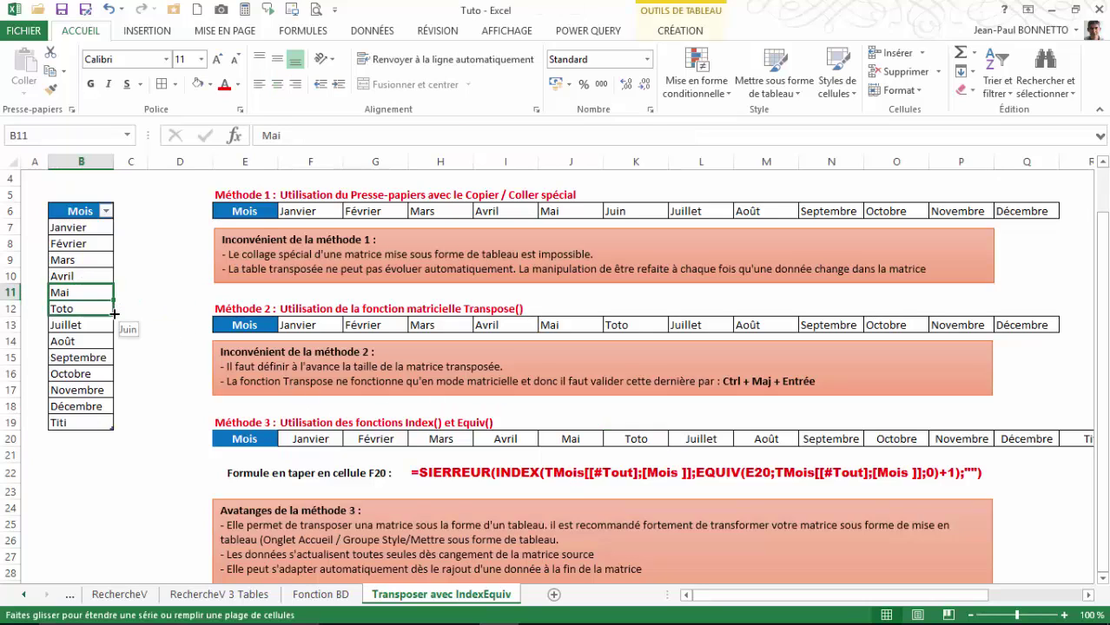
left_click(89, 328)
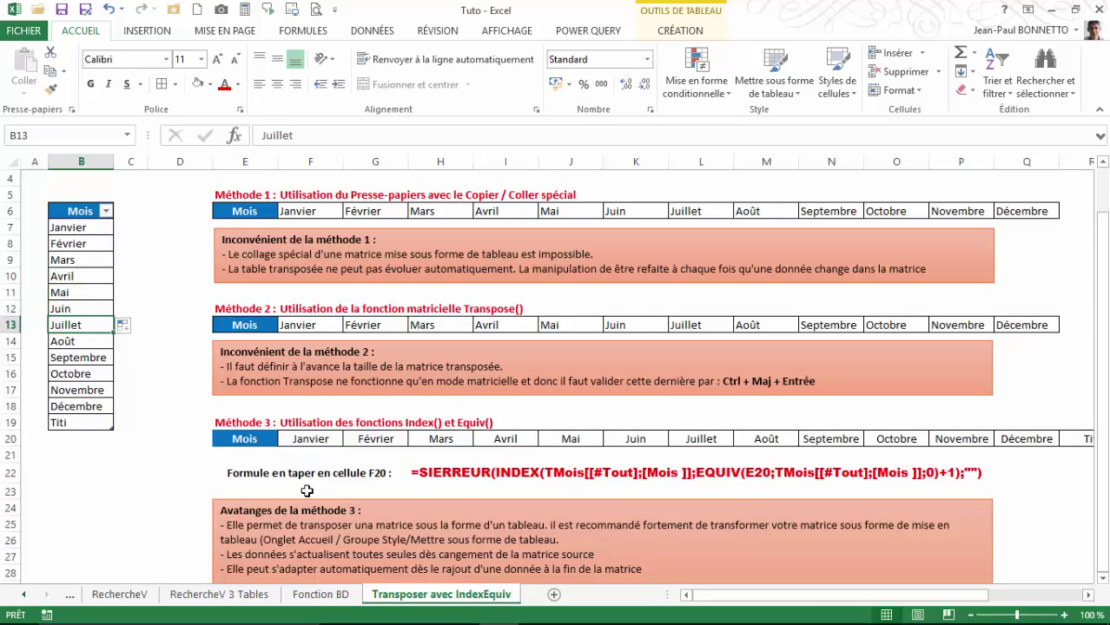
Step: Fix 'cangement' to 'changement' in the Méthode 3 Avantages text box
scroll(313, 491, "down", 1)
scroll(312, 492, "down", 1)
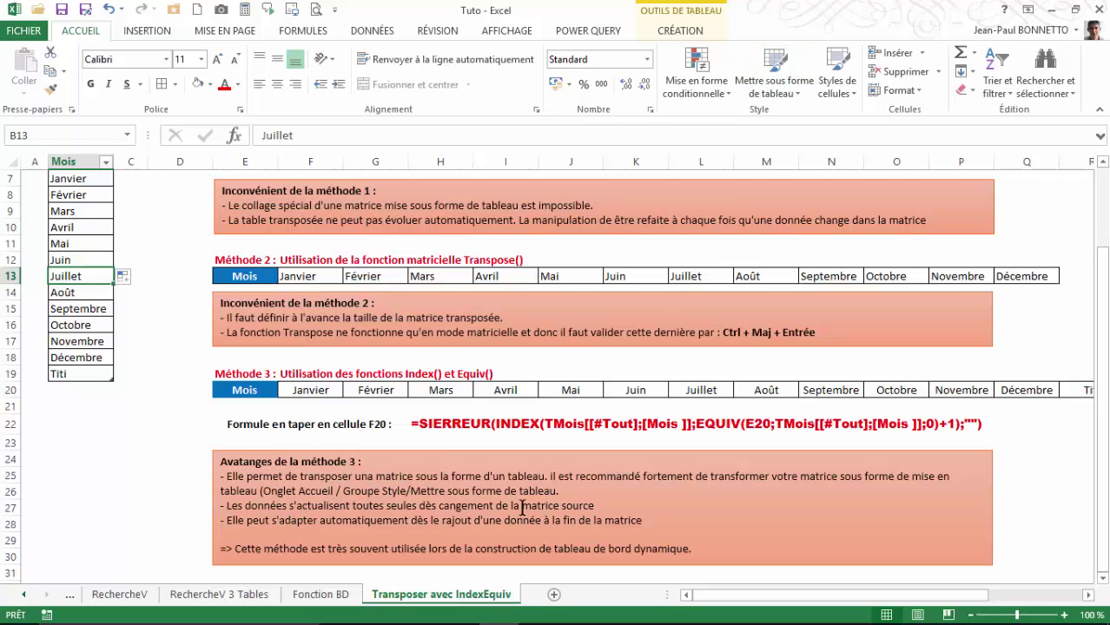
left_click(443, 507)
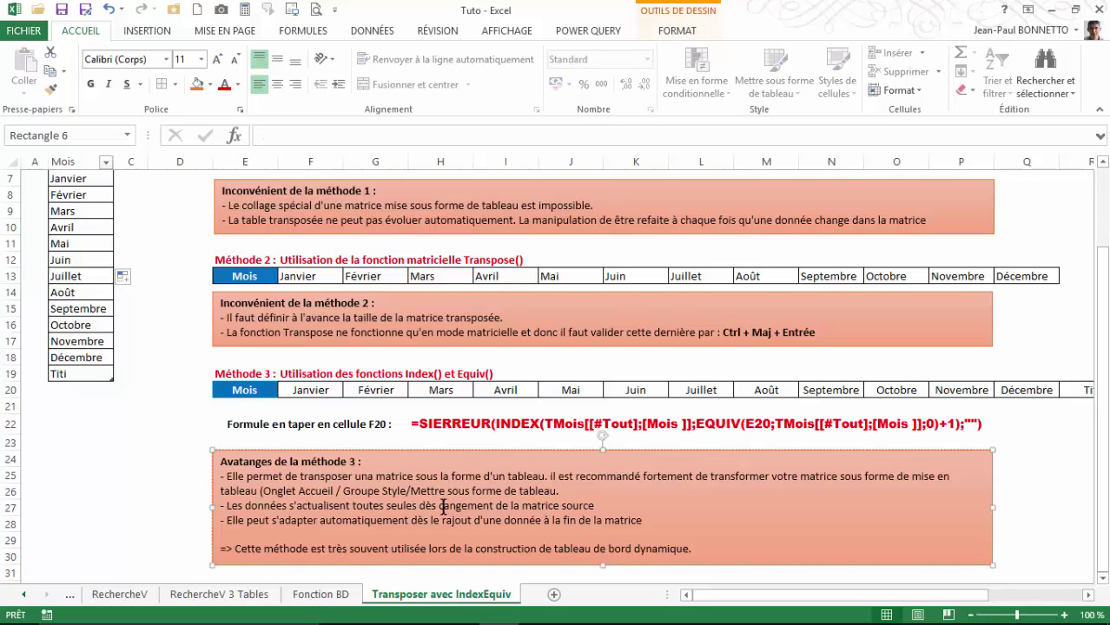
type("h")
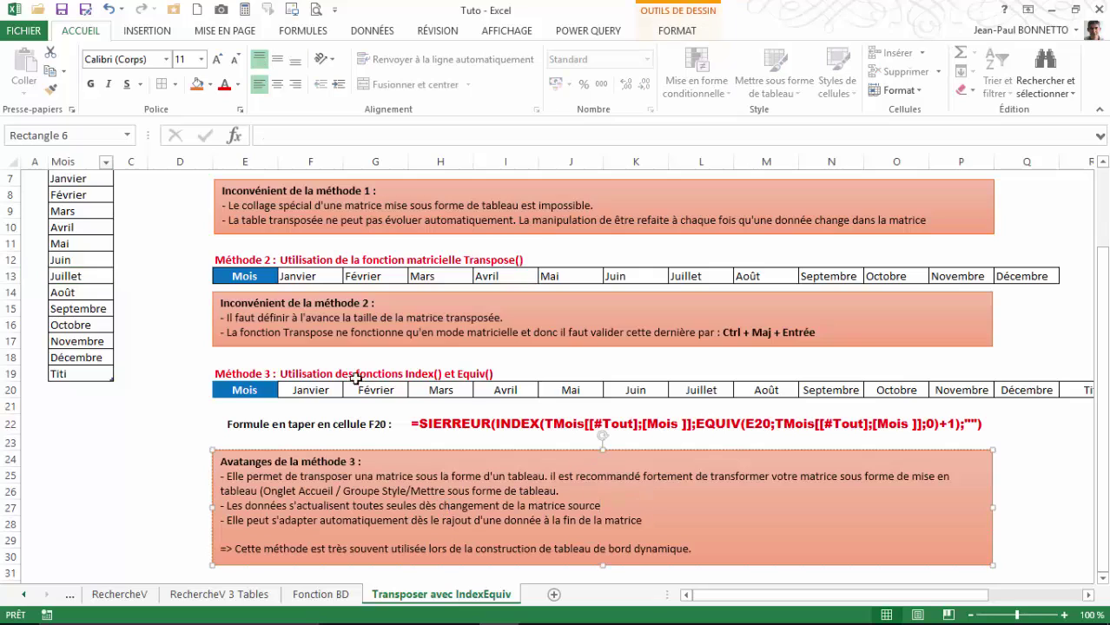
left_click(73, 210)
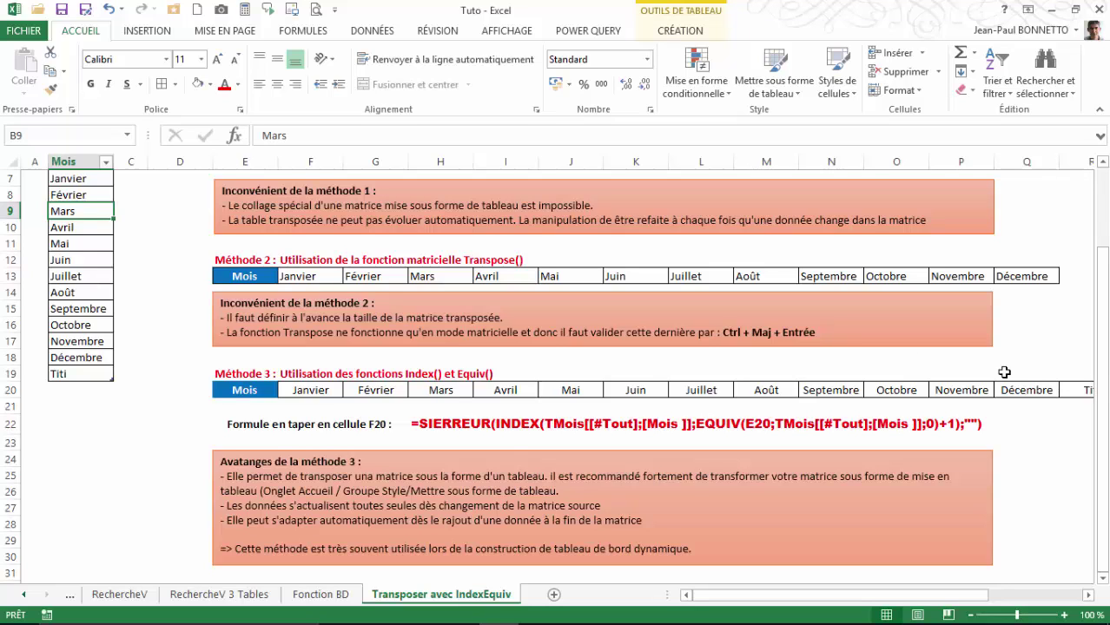
left_click(365, 525)
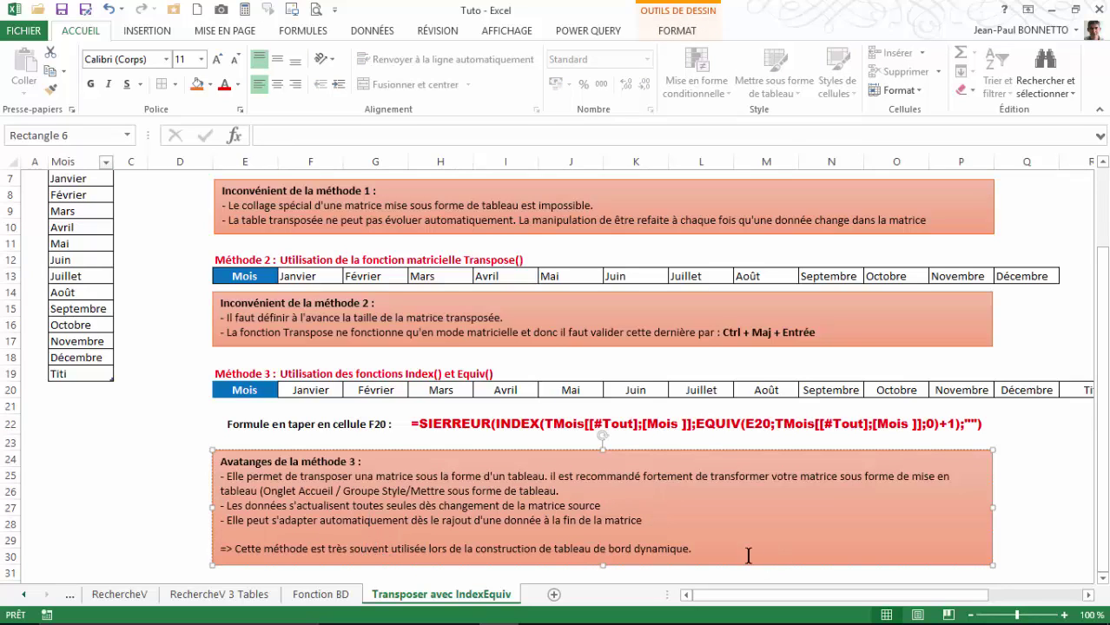
Step: Bold the '=> Cette méthode… tableau de bord dynamique' line in the Méthode 3 advantages box
left_click_drag(709, 549, 263, 553)
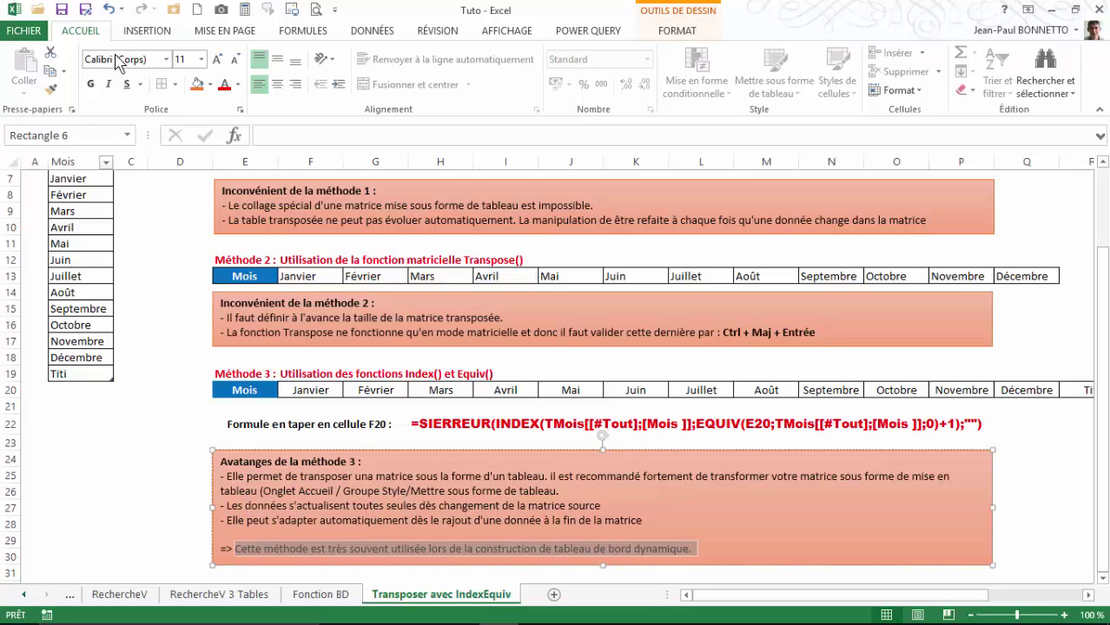
left_click(91, 83)
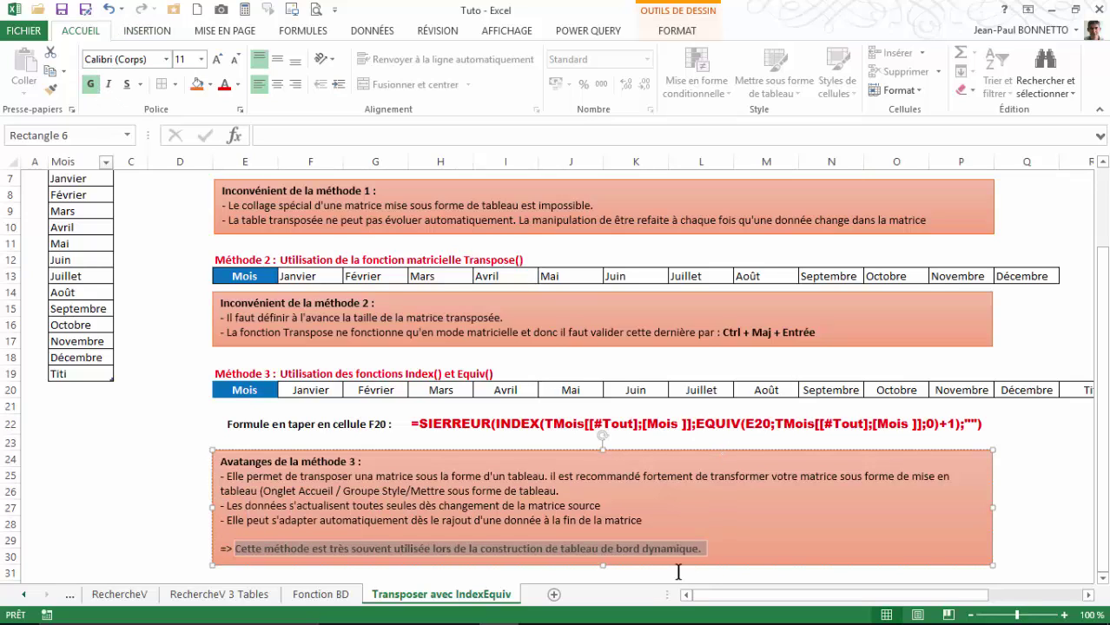
left_click(715, 549)
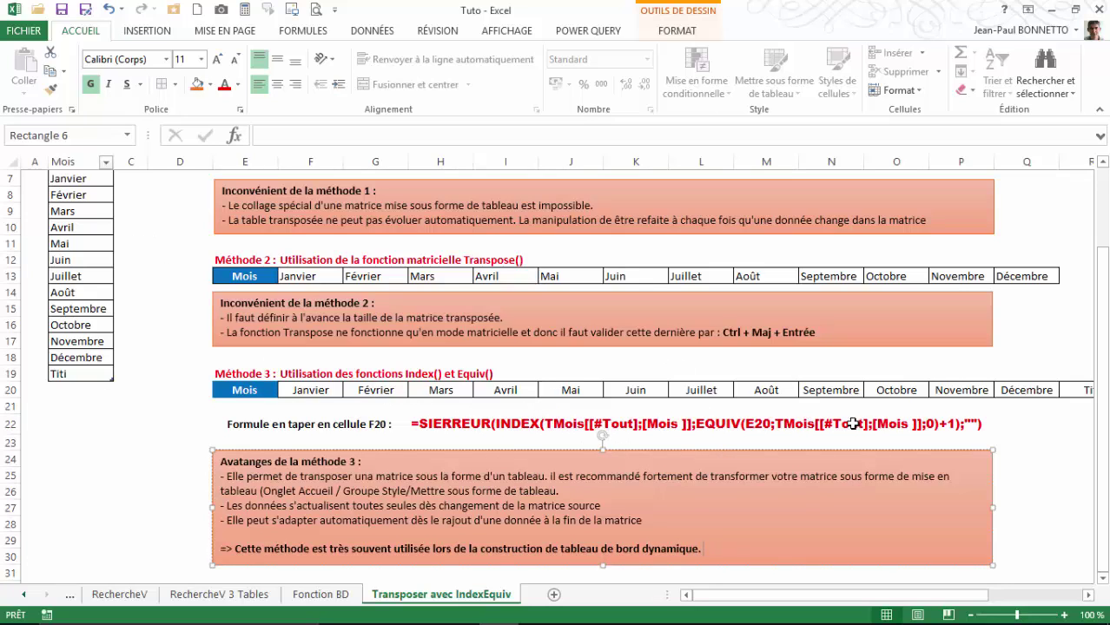
scroll(520, 422, "up", 1)
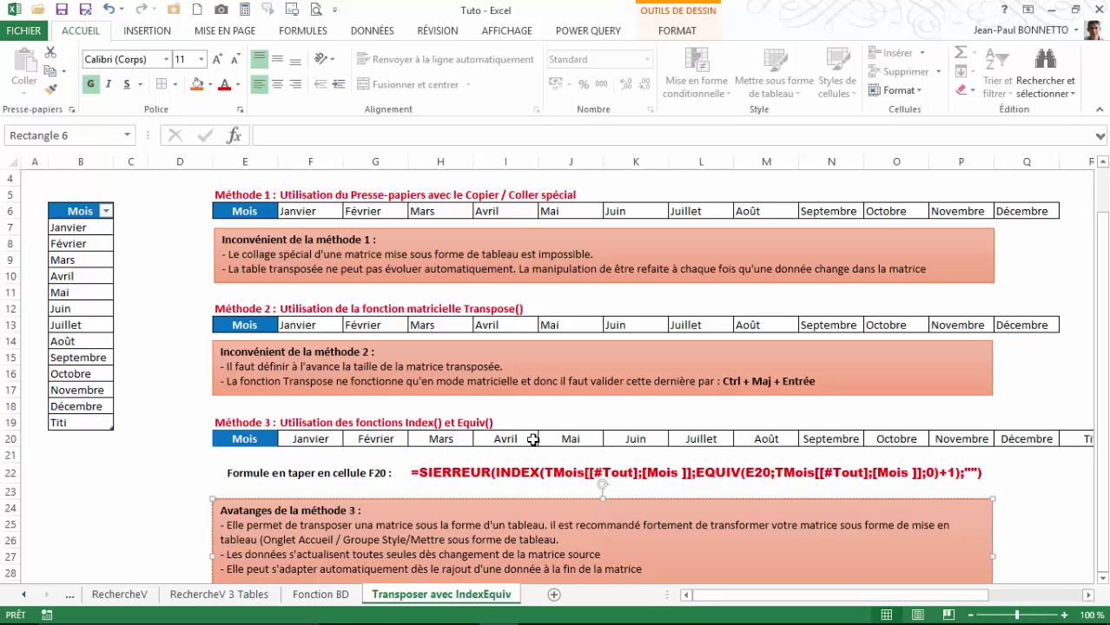
scroll(358, 421, "up", 1)
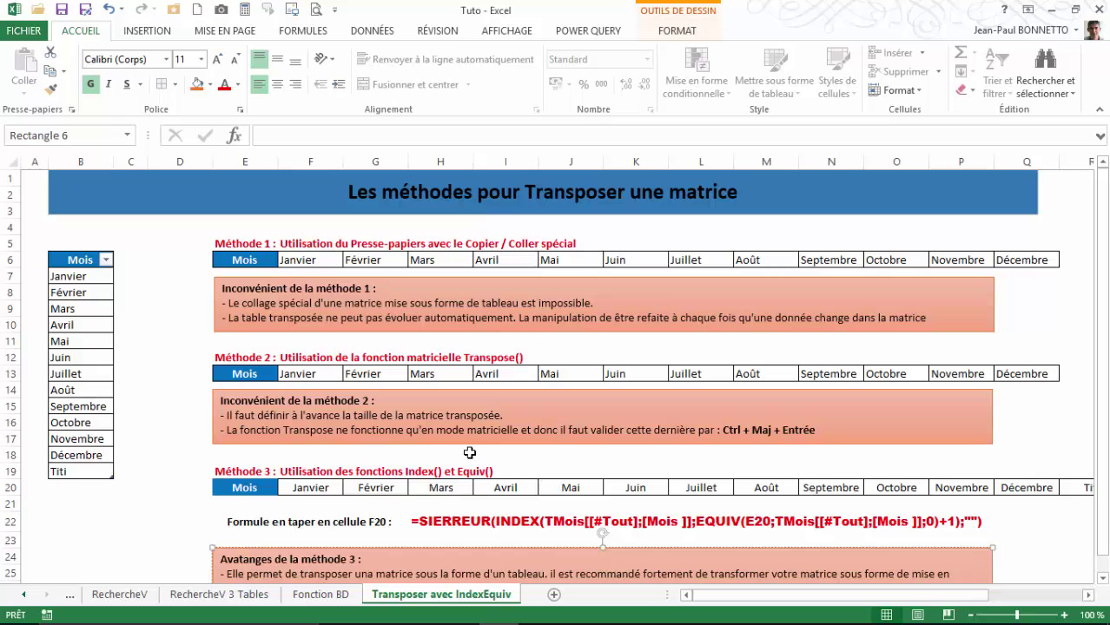
scroll(386, 480, "down", 1)
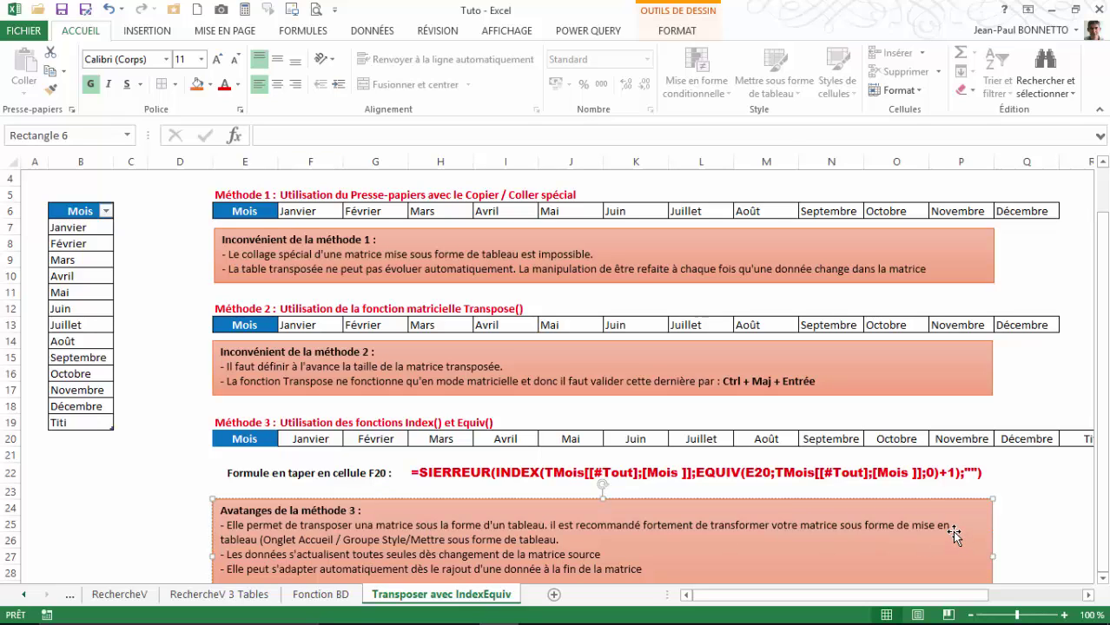
scroll(954, 536, "down", 1)
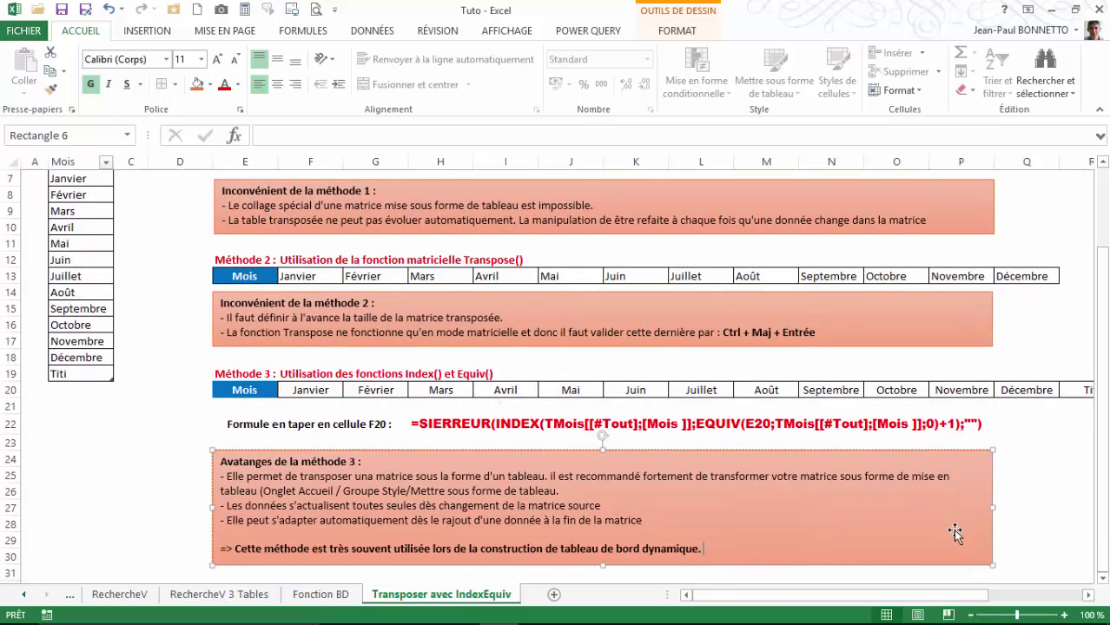